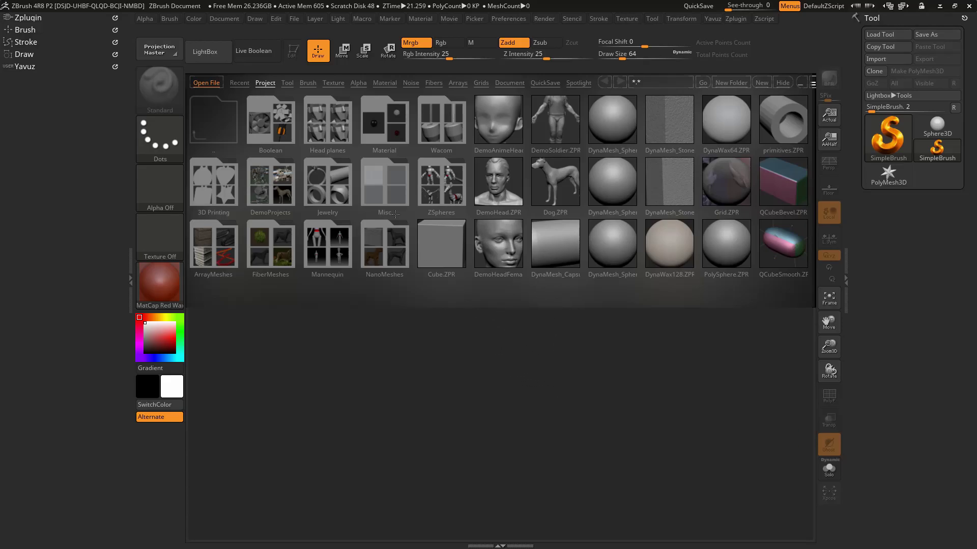
# Step: Open DemoSoldier.ZPR from LightBox's Project tab, discarding the previous project
pyautogui.click(561, 144)
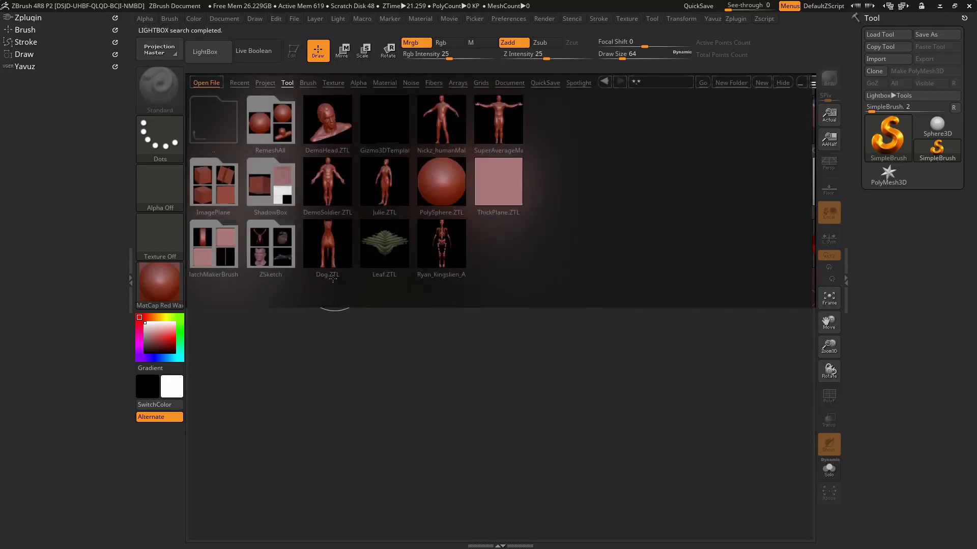
pyautogui.click(266, 83)
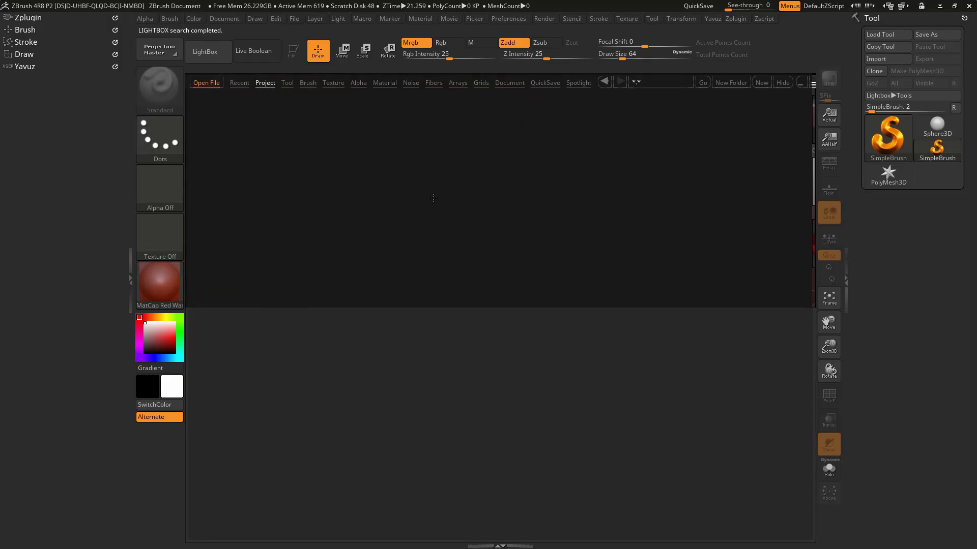
pyautogui.doubleClick(549, 133)
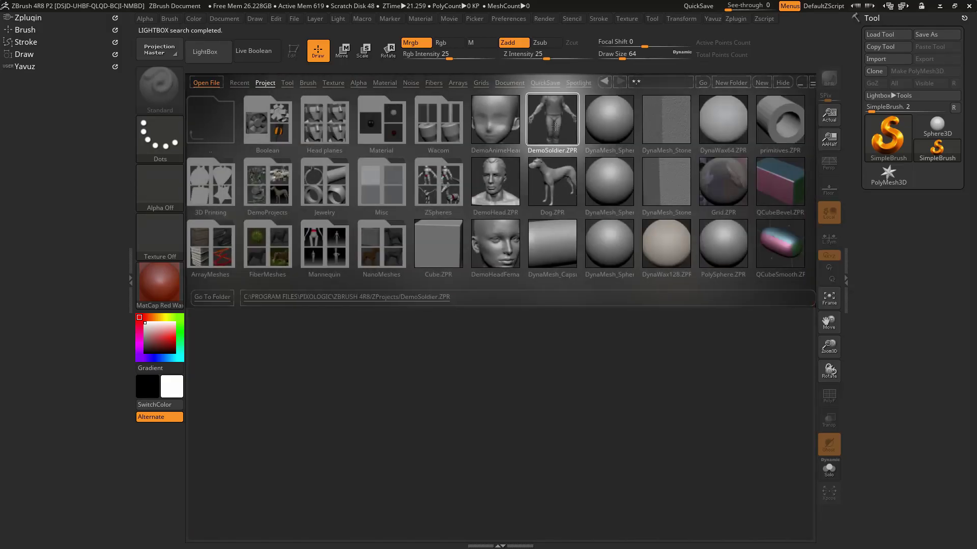
pyautogui.click(521, 303)
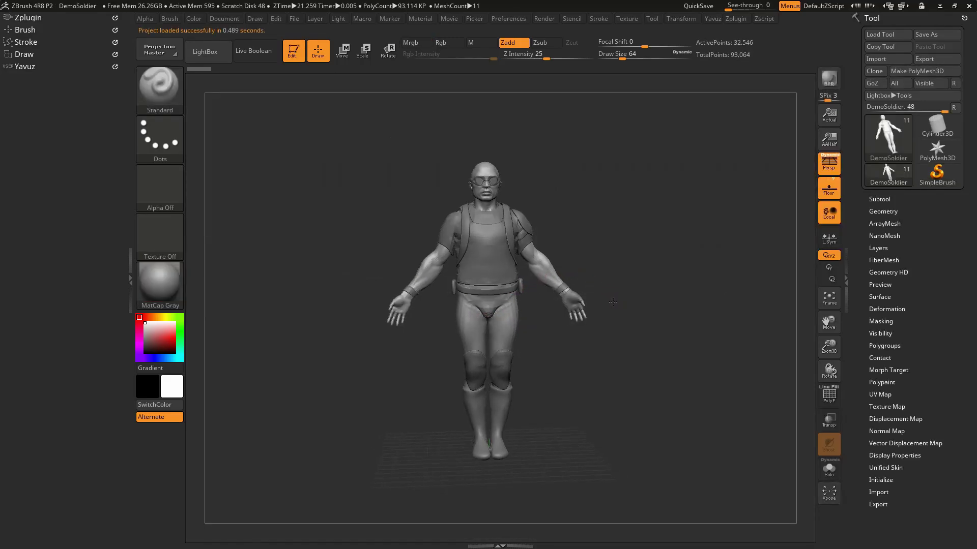
# Step: Show the soldier front-on in orthographic view, solo the body with PolyF wireframe
pyautogui.moveTo(609, 284); pyautogui.dragTo(773, 204)
pyautogui.press('p')
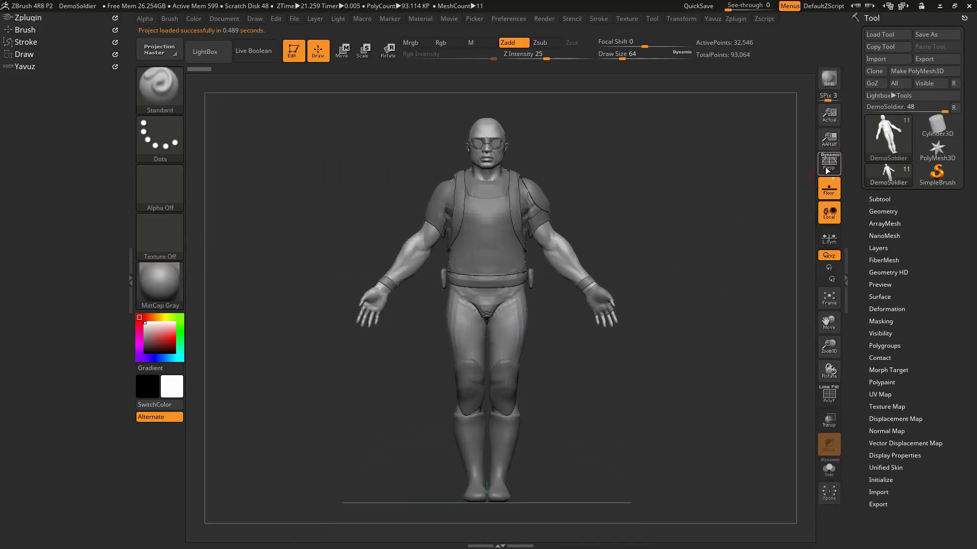
pyautogui.press('f')
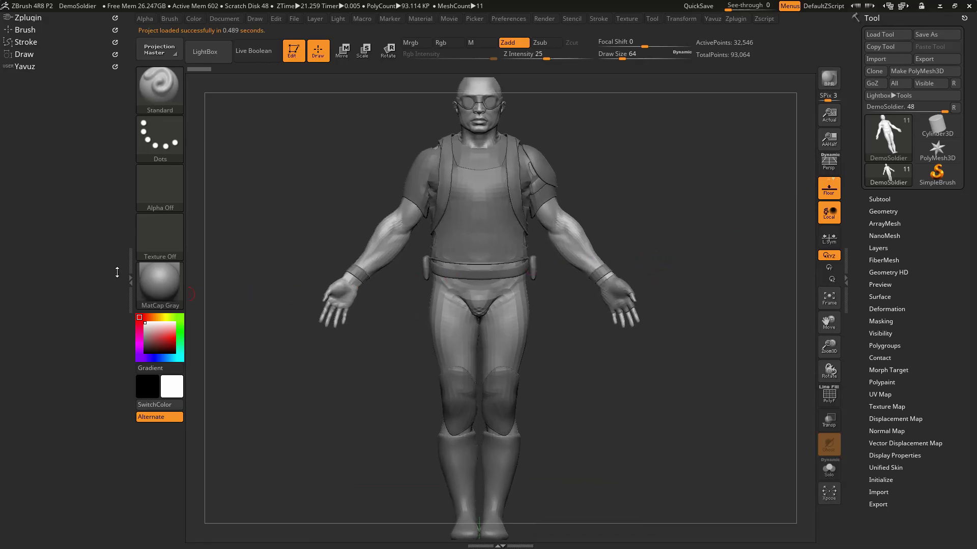
pyautogui.click(129, 274)
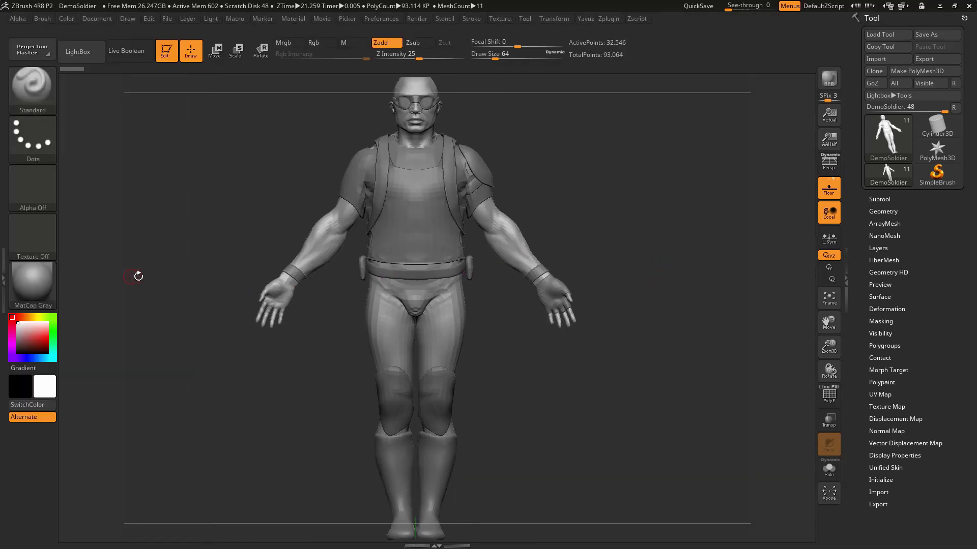
pyautogui.click(829, 472)
pyautogui.hotkey('shift', 'f')
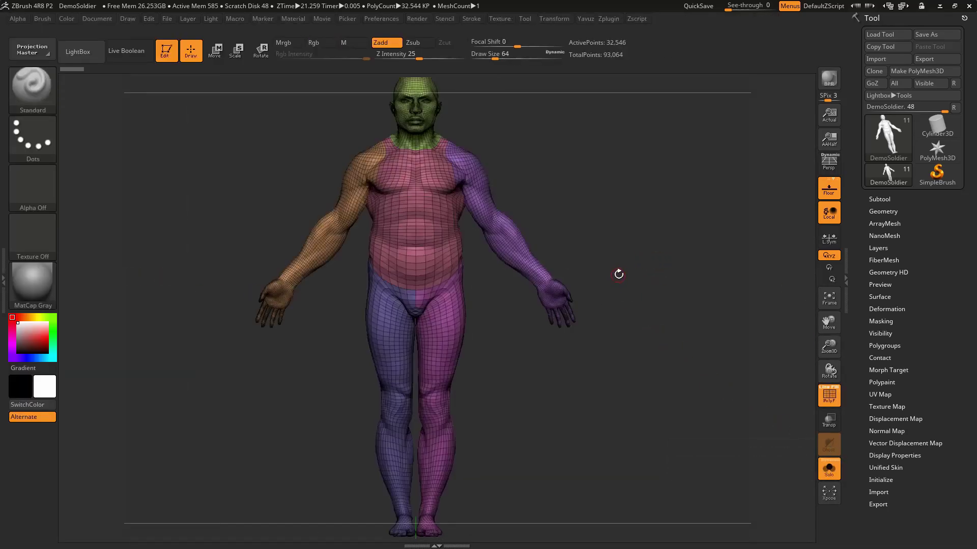
# Step: Straighten and reframe the view so the soldier fits head to feet
pyautogui.moveTo(619, 274)
pyautogui.mouseDown()
pyautogui.moveTo(601, 236)
pyautogui.moveTo(617, 232)
pyautogui.mouseUp()
pyautogui.hotkey('ctrl', 'shift')
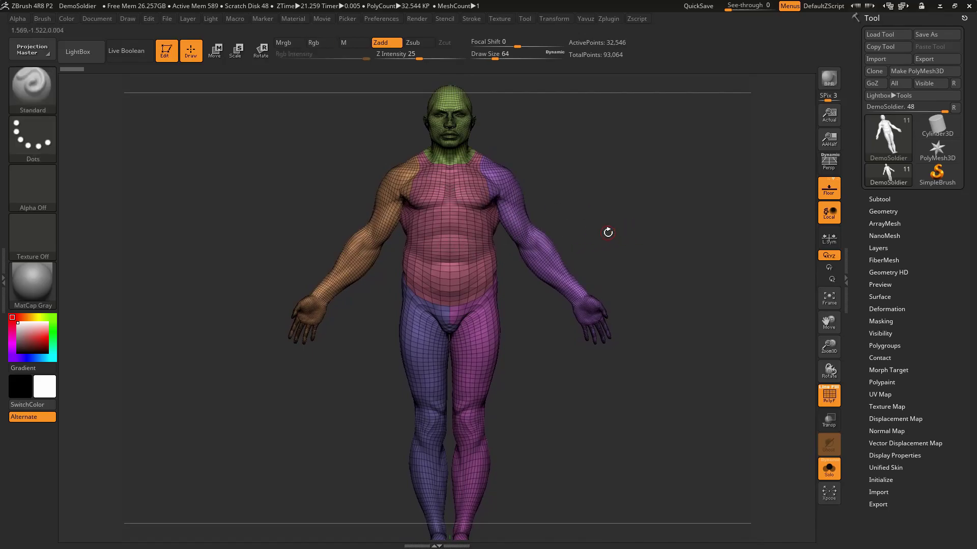
pyautogui.moveTo(611, 230)
pyautogui.keyDown('alt'); pyautogui.mouseDown()
pyautogui.moveTo(582, 229)
pyautogui.moveTo(641, 265)
pyautogui.mouseUp(); pyautogui.keyUp('alt')
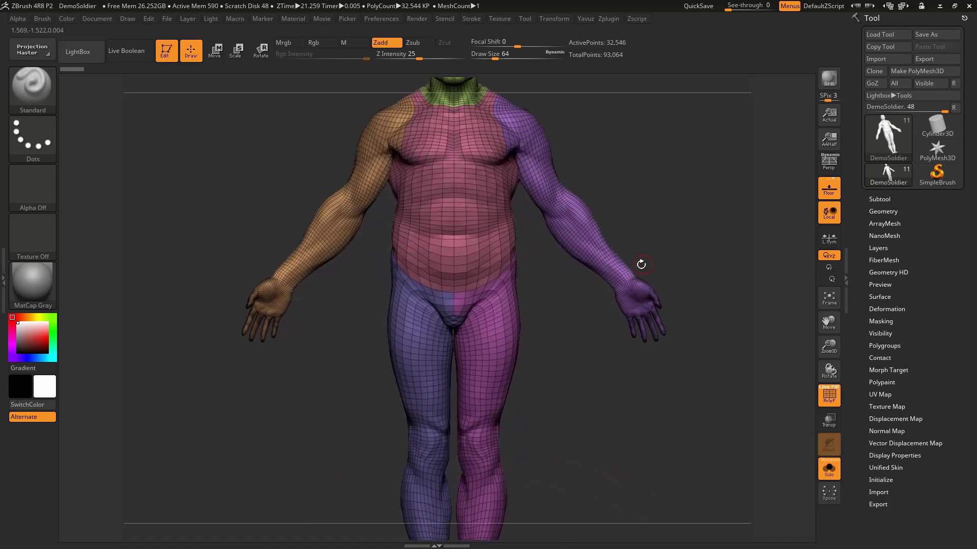
pyautogui.moveTo(580, 356); pyautogui.dragTo(574, 365)
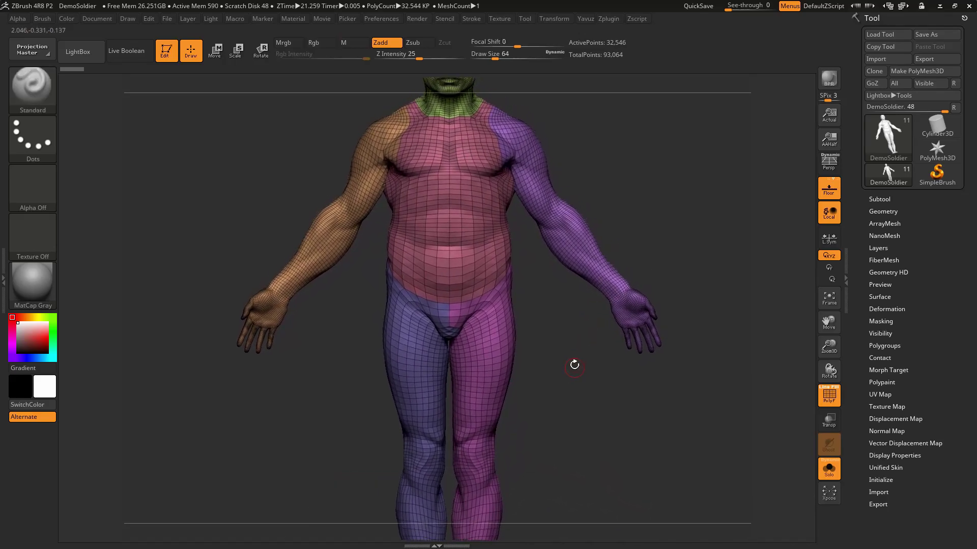
pyautogui.moveTo(531, 283)
pyautogui.keyDown('alt'); pyautogui.mouseDown()
pyautogui.moveTo(587, 355)
pyautogui.moveTo(597, 343)
pyautogui.moveTo(598, 368)
pyautogui.moveTo(597, 252)
pyautogui.moveTo(582, 246)
pyautogui.moveTo(597, 263)
pyautogui.mouseUp(); pyautogui.keyUp('alt')
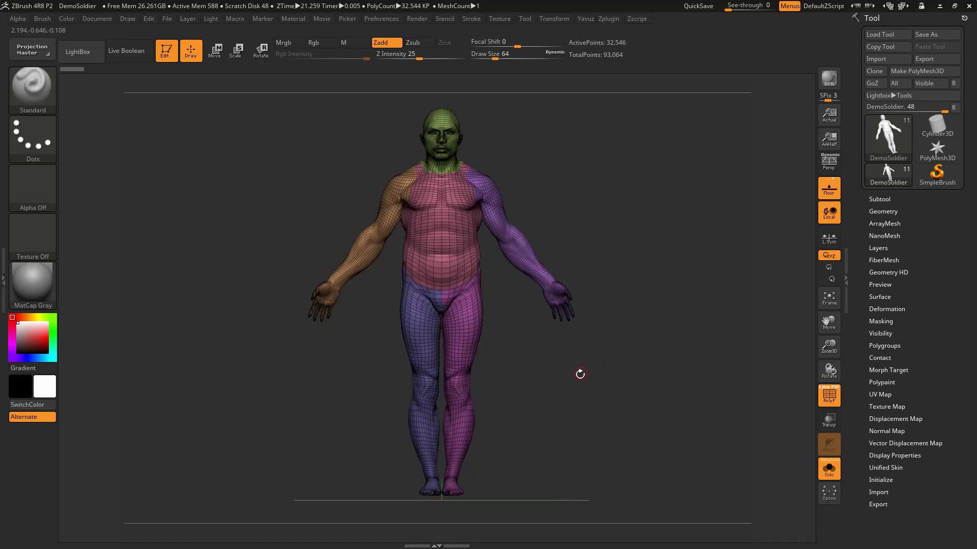
pyautogui.moveTo(580, 375)
pyautogui.keyDown('alt'); pyautogui.mouseDown()
pyautogui.moveTo(584, 364)
pyautogui.moveTo(542, 339)
pyautogui.moveTo(602, 233)
pyautogui.moveTo(609, 243)
pyautogui.moveTo(593, 338)
pyautogui.moveTo(619, 251)
pyautogui.moveTo(635, 404)
pyautogui.mouseUp(); pyautogui.keyUp('alt')
pyautogui.press('ctrl')
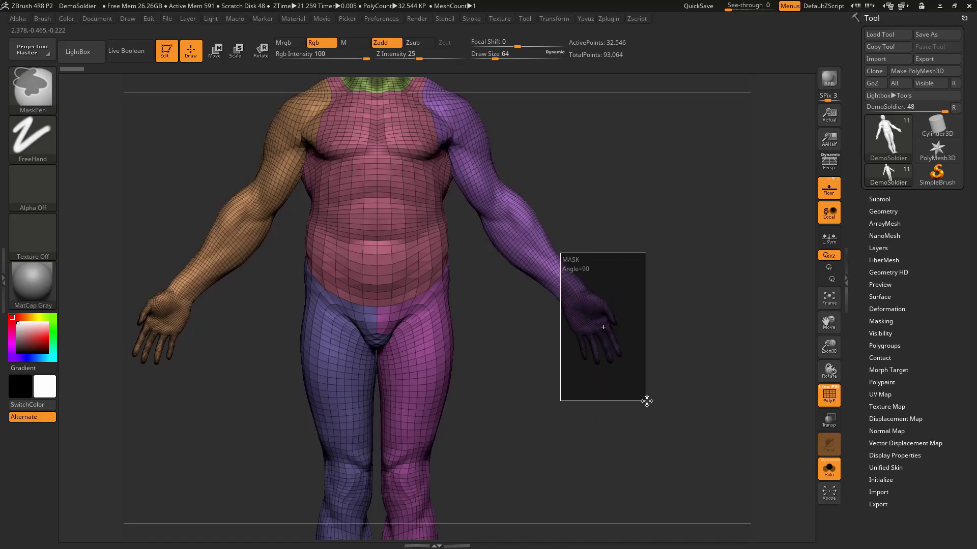
# Step: Switch to the MaskLasso brush and mask both of the soldier's hands
pyautogui.keyDown('ctrl'); pyautogui.moveTo(636, 404); pyautogui.dragTo(644, 390); pyautogui.keyUp('ctrl')
pyautogui.keyDown('ctrl'); pyautogui.moveTo(653, 238); pyautogui.dragTo(650, 259); pyautogui.keyUp('ctrl')
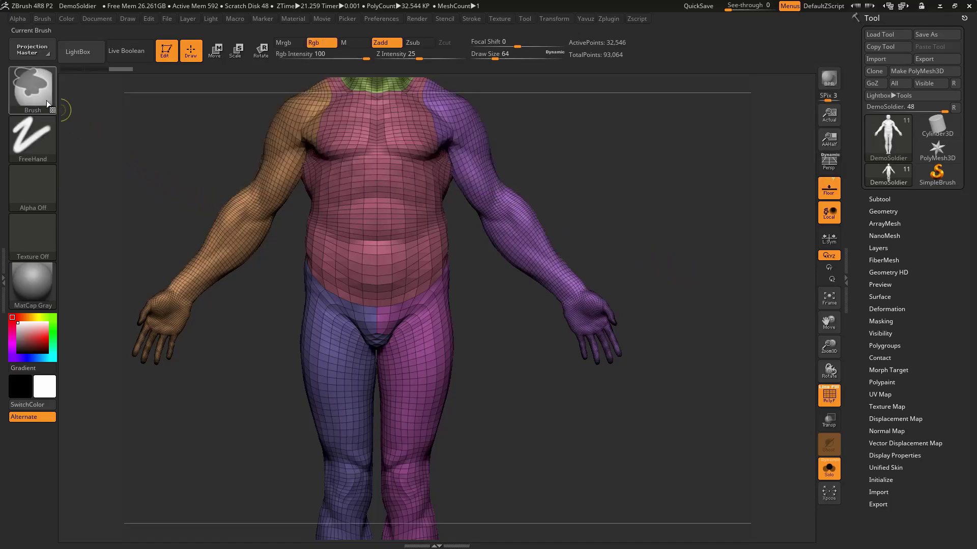
pyautogui.click(32, 89)
pyautogui.click(241, 145)
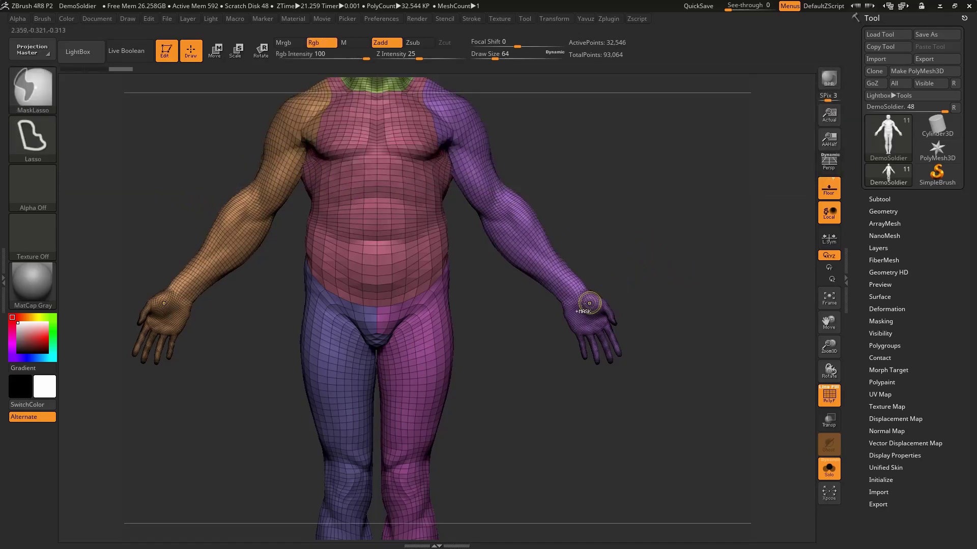
pyautogui.moveTo(549, 320)
pyautogui.keyDown('ctrl'); pyautogui.mouseDown()
pyautogui.moveTo(628, 395)
pyautogui.moveTo(633, 376)
pyautogui.mouseUp(); pyautogui.keyUp('ctrl')
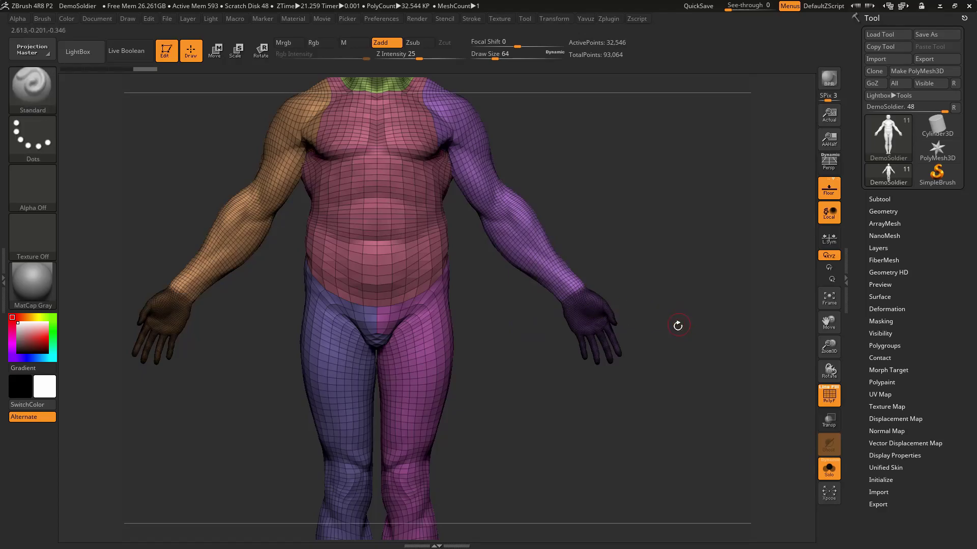
pyautogui.moveTo(676, 323)
pyautogui.keyDown('alt'); pyautogui.mouseDown()
pyautogui.moveTo(734, 264)
pyautogui.moveTo(797, 281)
pyautogui.mouseUp(); pyautogui.keyUp('alt')
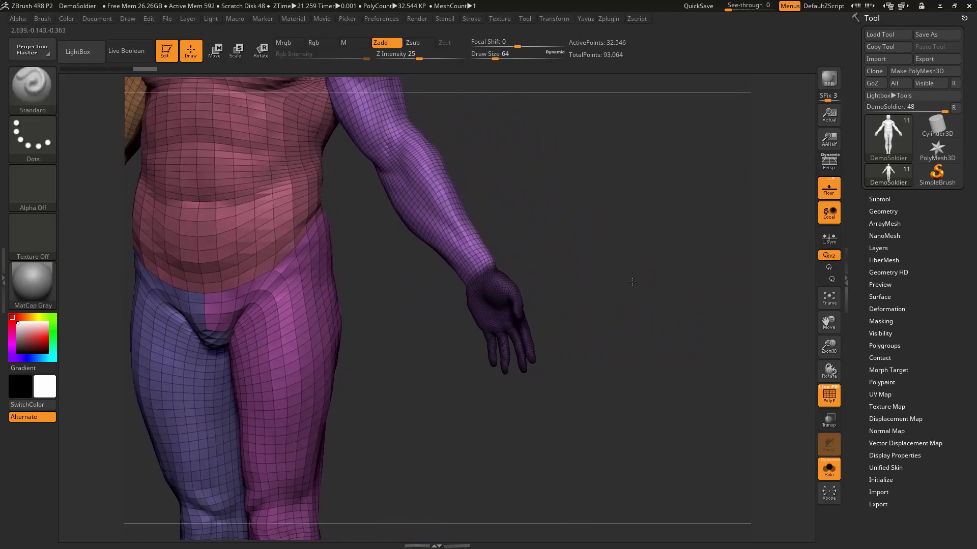
# Step: Turn the masked hands into a polygroup with Group Masked Clear Mask and inspect it
pyautogui.moveTo(861, 290)
pyautogui.mouseDown()
pyautogui.moveTo(863, 211)
pyautogui.moveTo(863, 262)
pyautogui.moveTo(914, 238)
pyautogui.mouseUp()
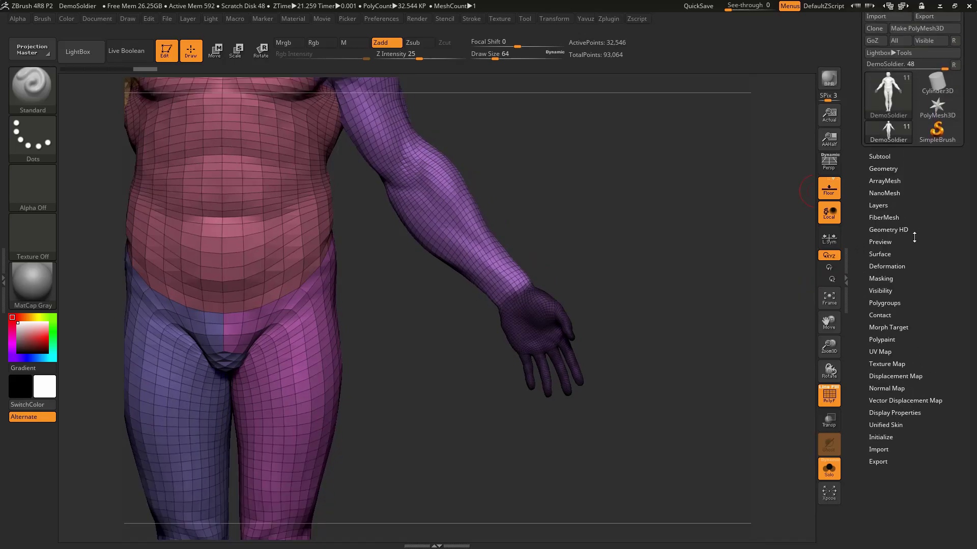
pyautogui.click(890, 304)
pyautogui.moveTo(856, 305)
pyautogui.mouseDown()
pyautogui.moveTo(855, 238)
pyautogui.moveTo(853, 273)
pyautogui.mouseUp()
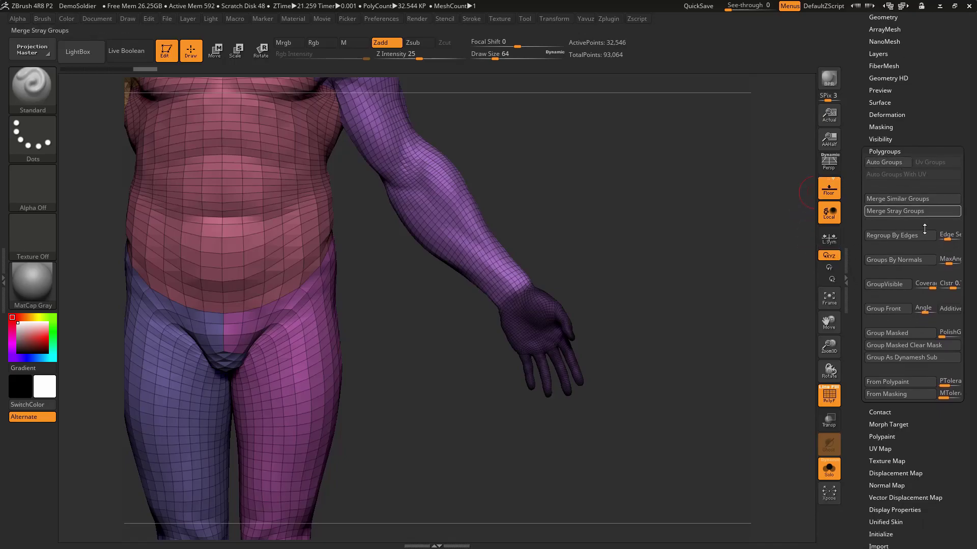
pyautogui.moveTo(645, 293)
pyautogui.mouseDown()
pyautogui.moveTo(656, 298)
pyautogui.moveTo(809, 240)
pyautogui.mouseUp()
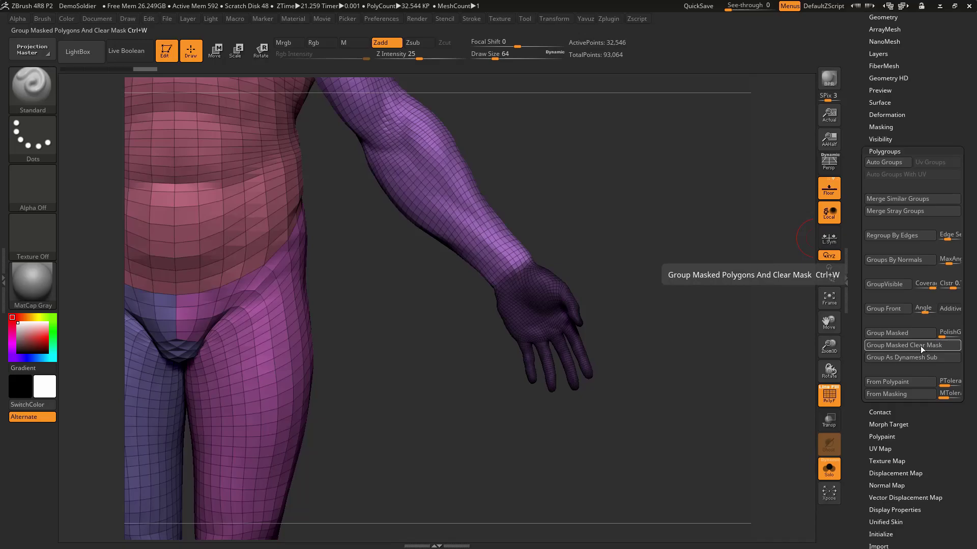
pyautogui.click(891, 346)
pyautogui.moveTo(631, 266)
pyautogui.mouseDown()
pyautogui.moveTo(680, 270)
pyautogui.moveTo(649, 258)
pyautogui.mouseUp()
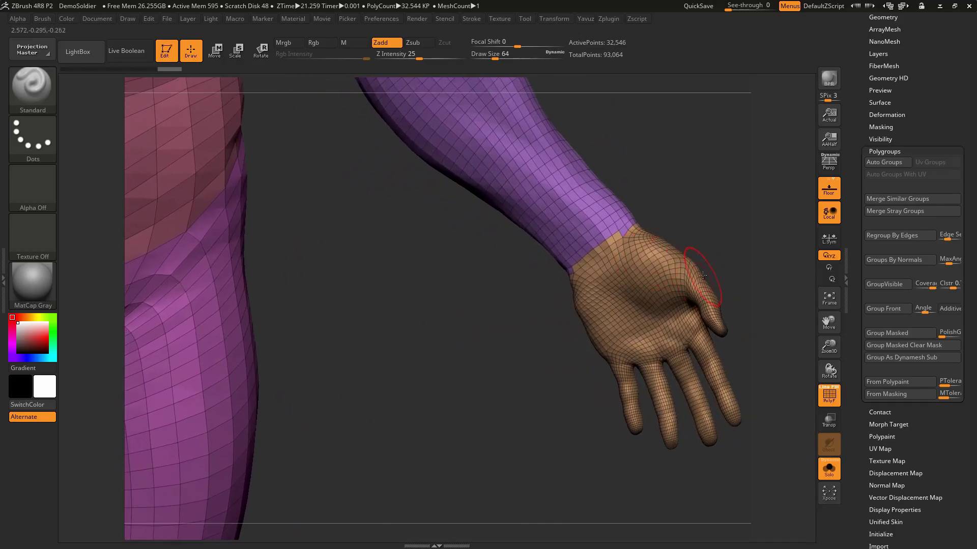
pyautogui.moveTo(702, 275)
pyautogui.mouseDown()
pyautogui.moveTo(686, 260)
pyautogui.moveTo(582, 293)
pyautogui.moveTo(629, 239)
pyautogui.moveTo(650, 264)
pyautogui.mouseUp()
pyautogui.hotkey('ctrl', 'shift')
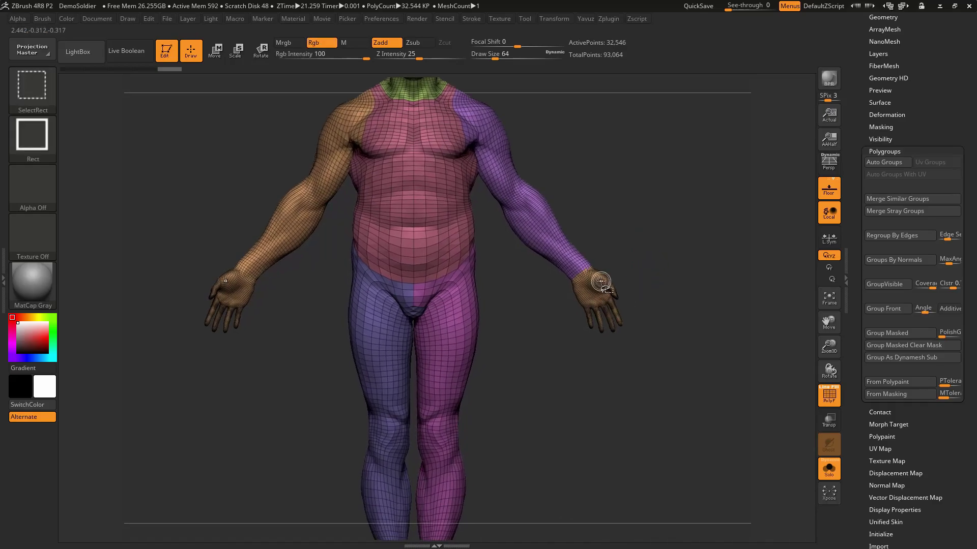
pyautogui.keyDown('ctrl'); pyautogui.keyDown('shift'); pyautogui.click(601, 282); pyautogui.keyUp('shift'); pyautogui.keyUp('ctrl')
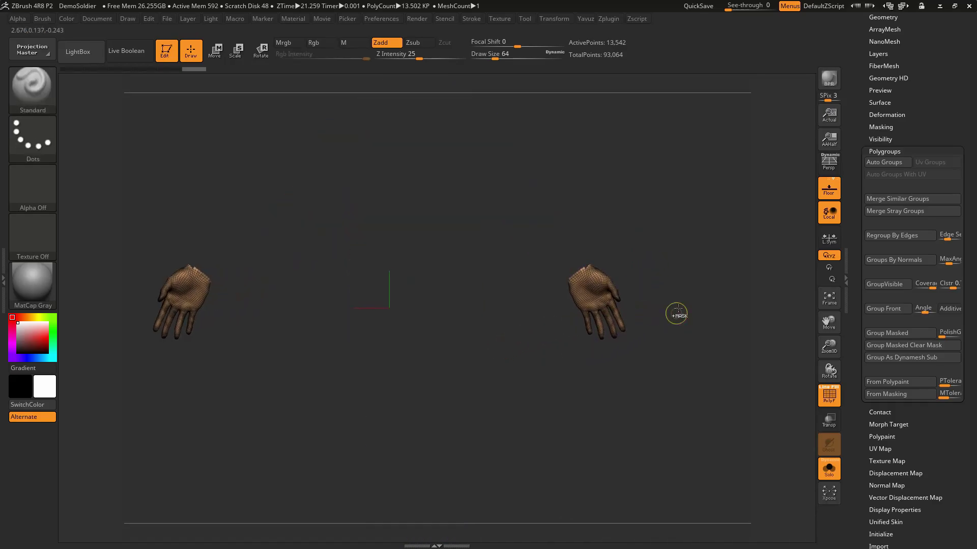
pyautogui.keyDown('ctrl'); pyautogui.keyDown('shift'); pyautogui.click(698, 291); pyautogui.keyUp('shift'); pyautogui.keyUp('ctrl')
pyautogui.moveTo(700, 290)
pyautogui.mouseDown()
pyautogui.moveTo(711, 397)
pyautogui.moveTo(613, 266)
pyautogui.moveTo(645, 341)
pyautogui.mouseUp()
pyautogui.moveTo(548, 249)
pyautogui.mouseDown()
pyautogui.moveTo(663, 301)
pyautogui.moveTo(570, 262)
pyautogui.moveTo(563, 234)
pyautogui.moveTo(341, 370)
pyautogui.mouseUp()
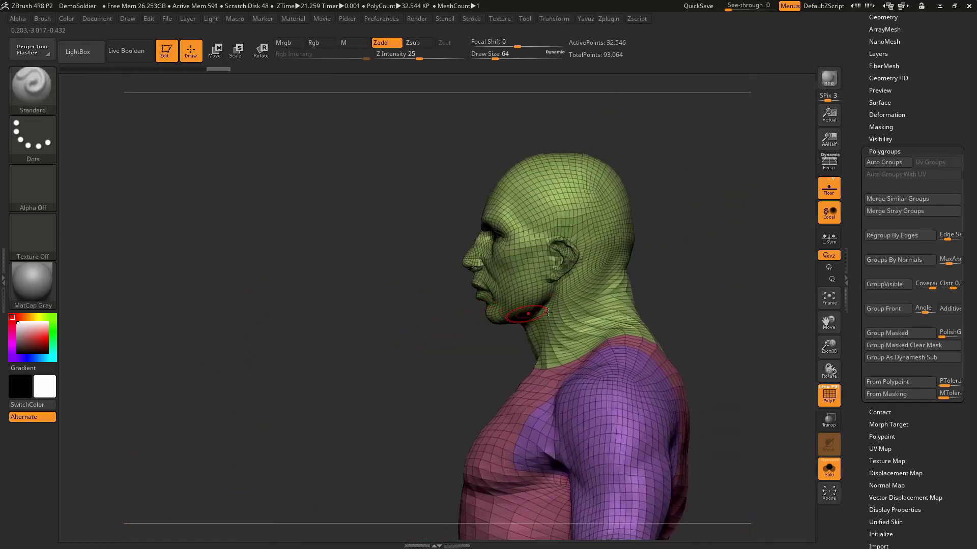
# Step: Mask the lips in side profile and make them a new polygroup
pyautogui.moveTo(656, 261)
pyautogui.mouseDown()
pyautogui.moveTo(665, 274)
pyautogui.moveTo(593, 248)
pyautogui.mouseUp()
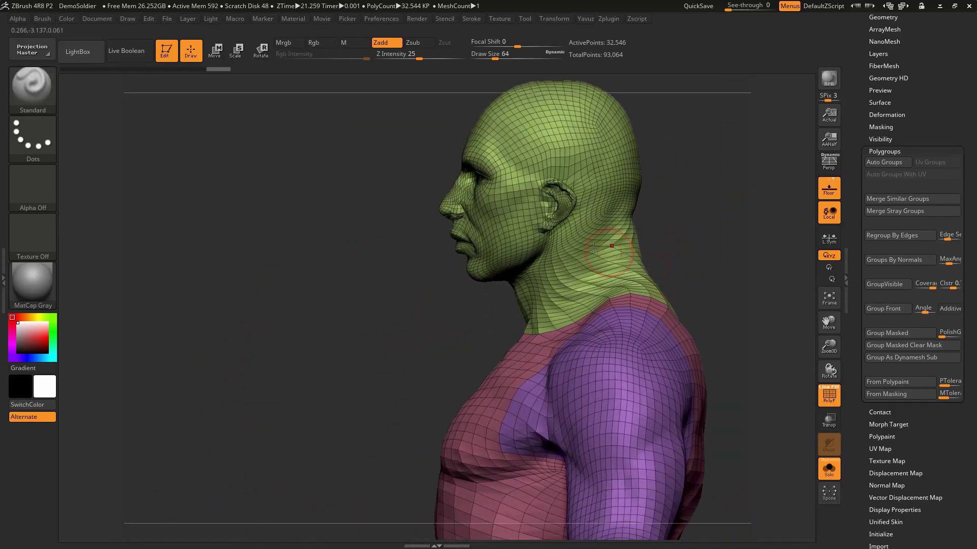
pyautogui.press('ctrl')
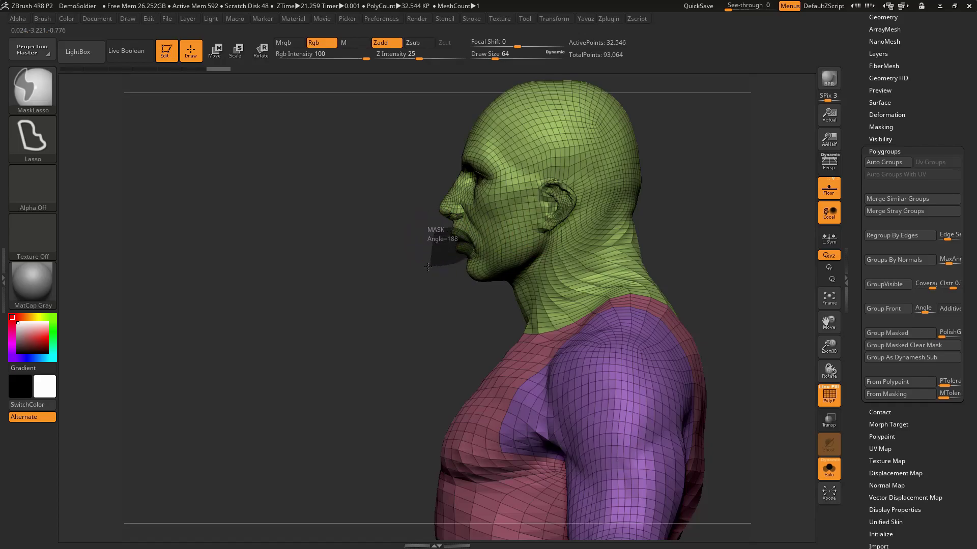
pyautogui.keyDown('ctrl'); pyautogui.moveTo(428, 267); pyautogui.dragTo(431, 263); pyautogui.keyUp('ctrl')
pyautogui.press('ctrl')
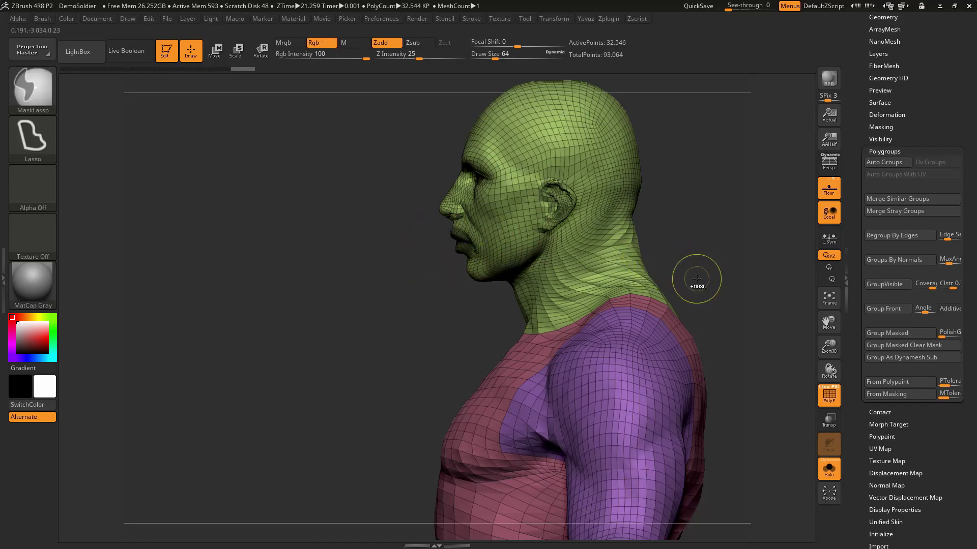
# Step: Frame the whole body and rotate it to a straight front view
pyautogui.moveTo(696, 277)
pyautogui.mouseDown()
pyautogui.moveTo(650, 295)
pyautogui.moveTo(648, 346)
pyautogui.mouseUp()
pyautogui.press('f')
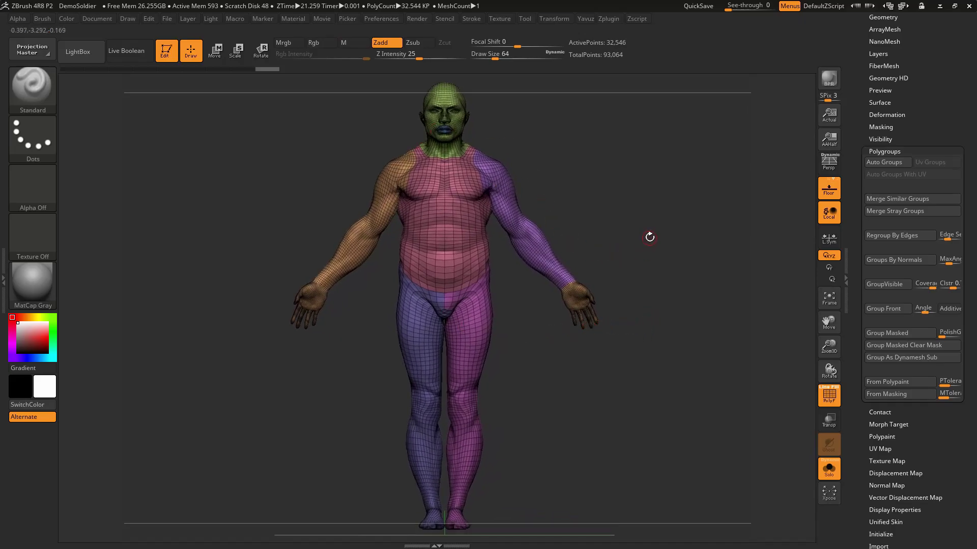
pyautogui.moveTo(647, 281); pyautogui.dragTo(641, 322)
pyautogui.moveTo(655, 280); pyautogui.dragTo(659, 286)
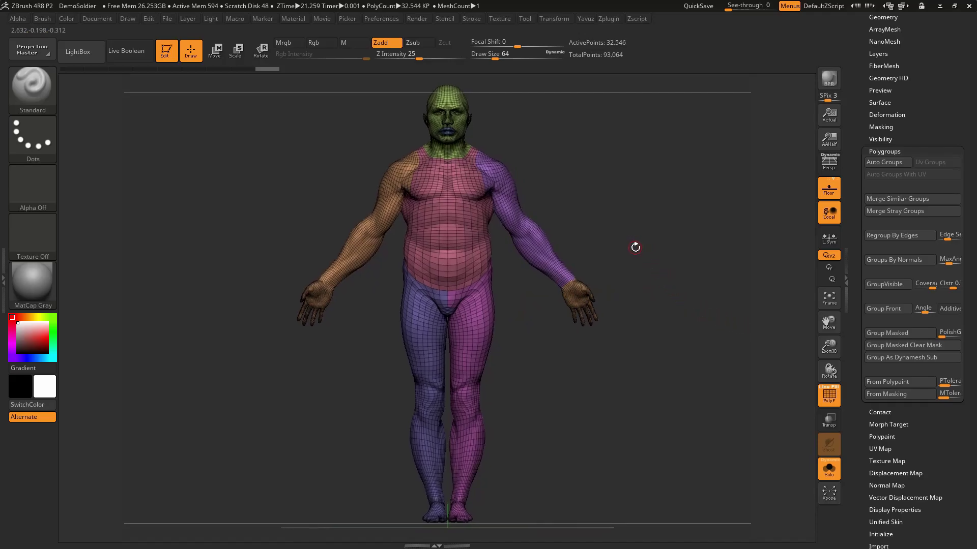
pyautogui.press('ctrl')
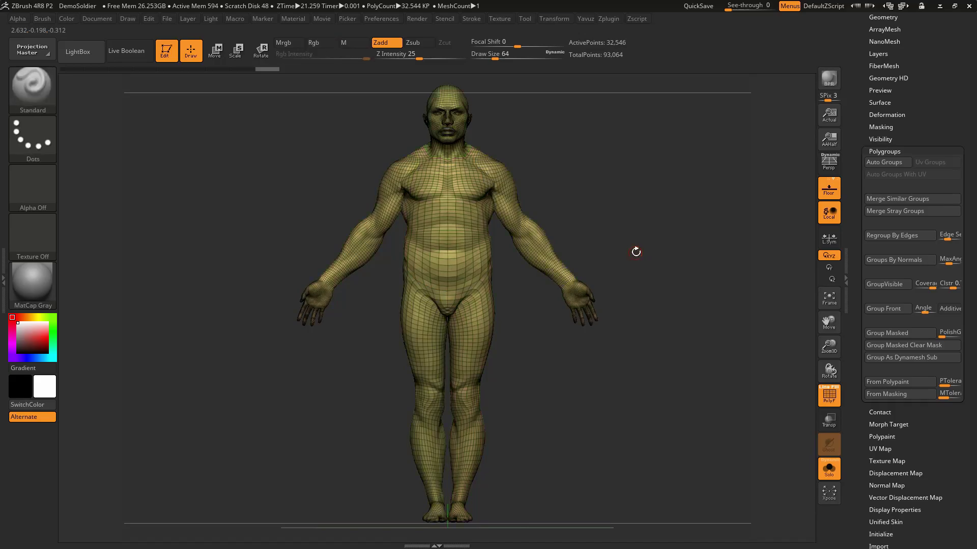
pyautogui.moveTo(636, 253); pyautogui.dragTo(640, 255)
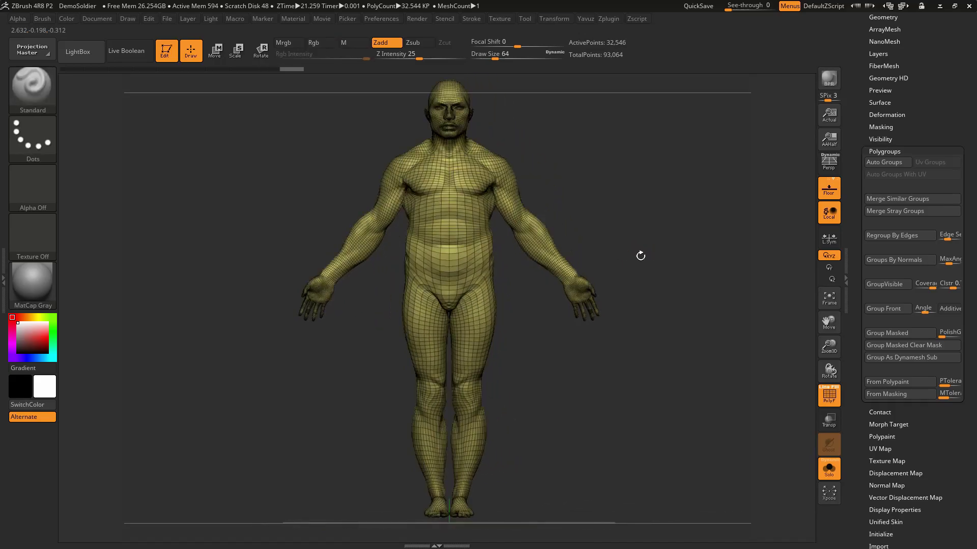
pyautogui.keyDown('alt'); pyautogui.moveTo(560, 228); pyautogui.dragTo(581, 220); pyautogui.keyUp('alt')
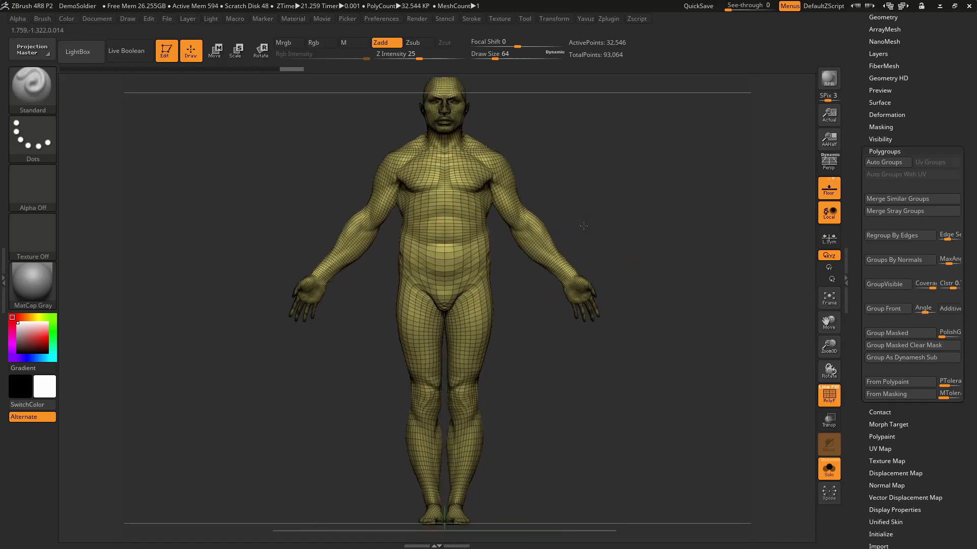
pyautogui.moveTo(510, 242)
pyautogui.mouseDown()
pyautogui.moveTo(615, 255)
pyautogui.moveTo(629, 280)
pyautogui.moveTo(642, 277)
pyautogui.moveTo(672, 357)
pyautogui.mouseUp()
pyautogui.press('f')
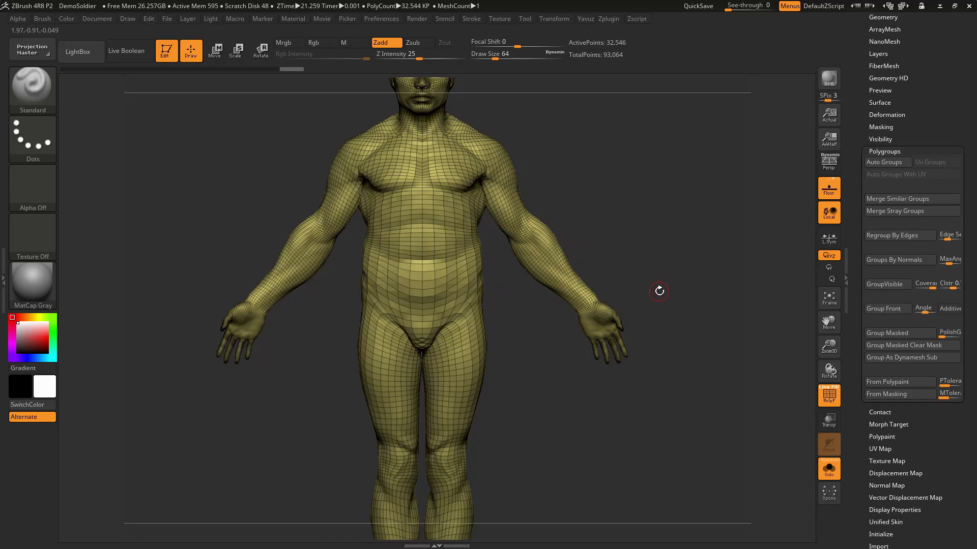
pyautogui.hotkey('ctrl', 'shift')
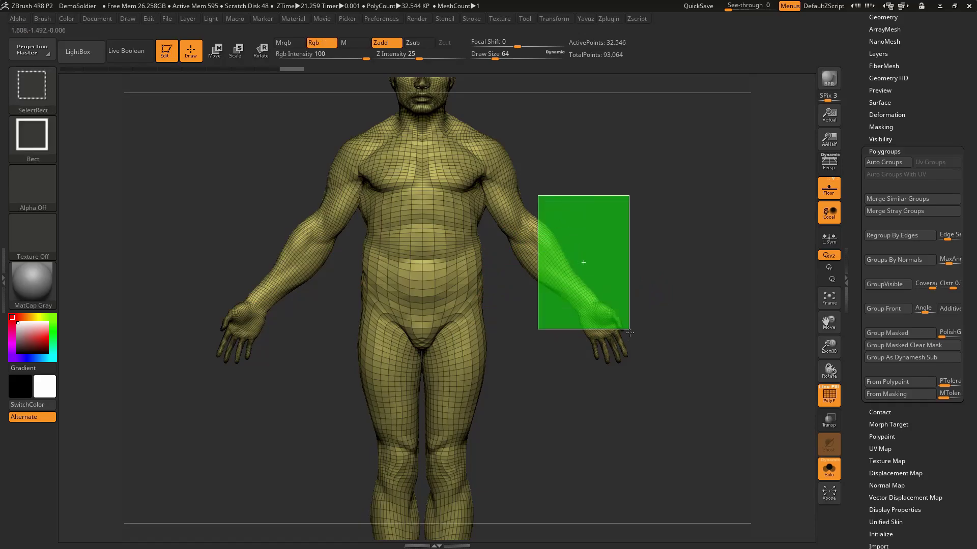
# Step: Isolate both forearms and hands, then mask them completely
pyautogui.moveTo(539, 196)
pyautogui.keyDown('ctrl'); pyautogui.keyDown('shift'); pyautogui.mouseDown()
pyautogui.moveTo(653, 407)
pyautogui.moveTo(657, 375)
pyautogui.mouseUp(); pyautogui.keyUp('shift'); pyautogui.keyUp('ctrl')
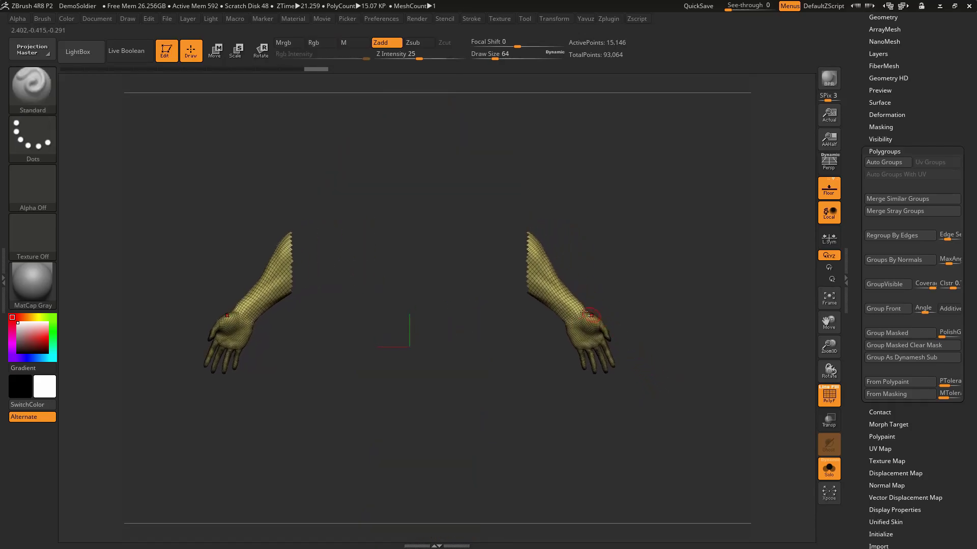
pyautogui.moveTo(643, 322); pyautogui.dragTo(654, 329)
pyautogui.moveTo(603, 292); pyautogui.dragTo(616, 306)
pyautogui.keyDown('ctrl'); pyautogui.click(624, 320); pyautogui.keyUp('ctrl')
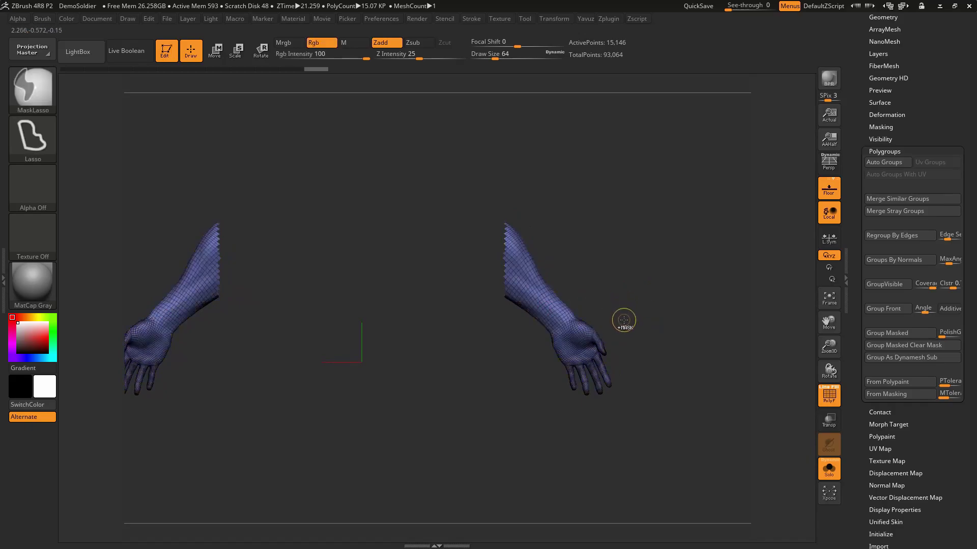
pyautogui.moveTo(631, 305); pyautogui.dragTo(655, 298)
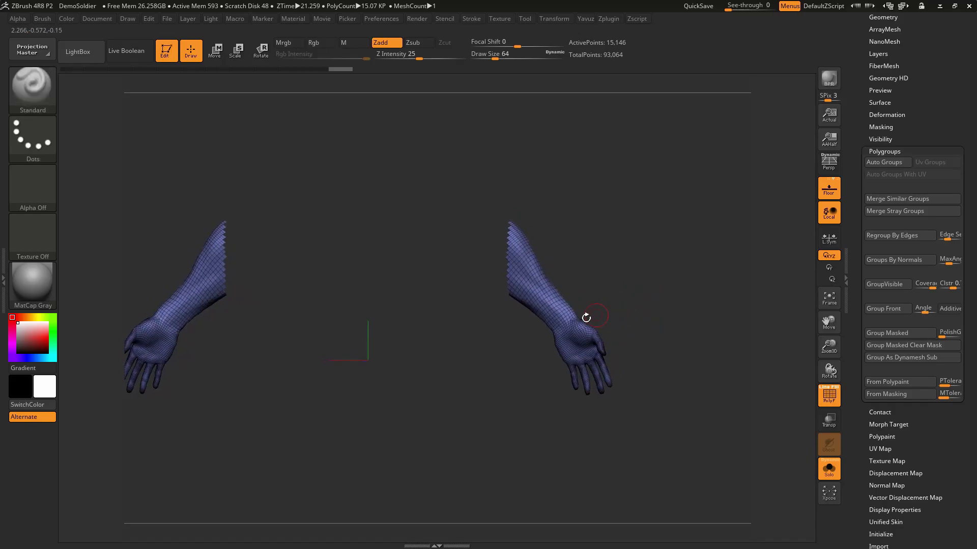
pyautogui.moveTo(586, 317); pyautogui.dragTo(643, 279)
# Step: Unhide the torso and legs and frame the full body
pyautogui.hotkey('ctrl', 'shift')
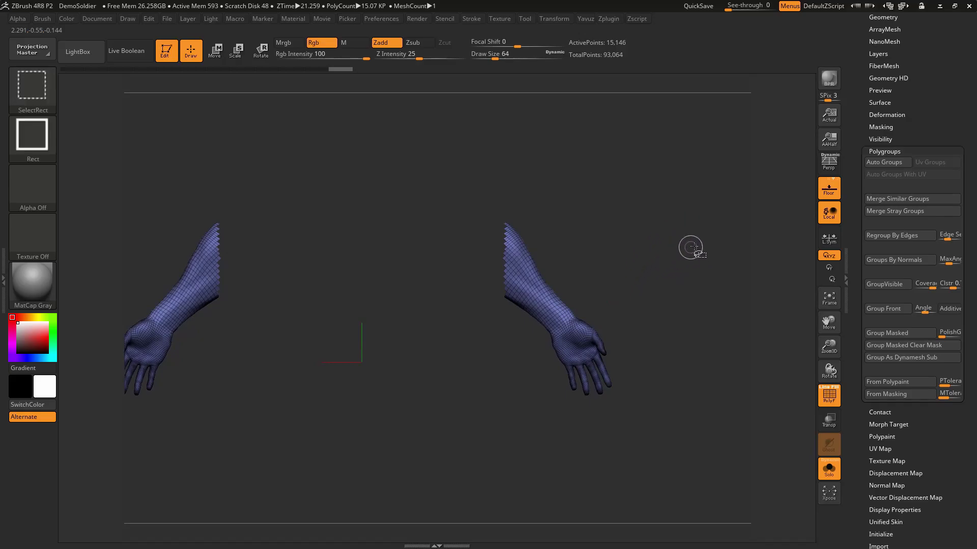
pyautogui.keyDown('ctrl'); pyautogui.keyDown('shift'); pyautogui.click(672, 254); pyautogui.keyUp('shift'); pyautogui.keyUp('ctrl')
pyautogui.press('f')
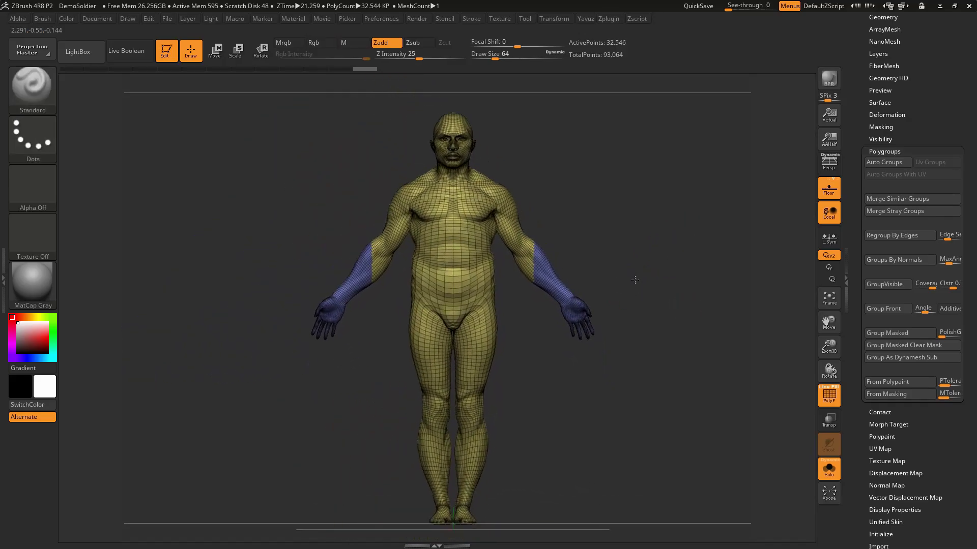
pyautogui.moveTo(635, 280)
pyautogui.keyDown('alt'); pyautogui.mouseDown()
pyautogui.moveTo(637, 247)
pyautogui.moveTo(528, 275)
pyautogui.mouseUp(); pyautogui.keyUp('alt')
pyautogui.moveTo(655, 252)
pyautogui.mouseDown()
pyautogui.moveTo(597, 249)
pyautogui.moveTo(639, 255)
pyautogui.moveTo(602, 243)
pyautogui.moveTo(611, 252)
pyautogui.mouseUp()
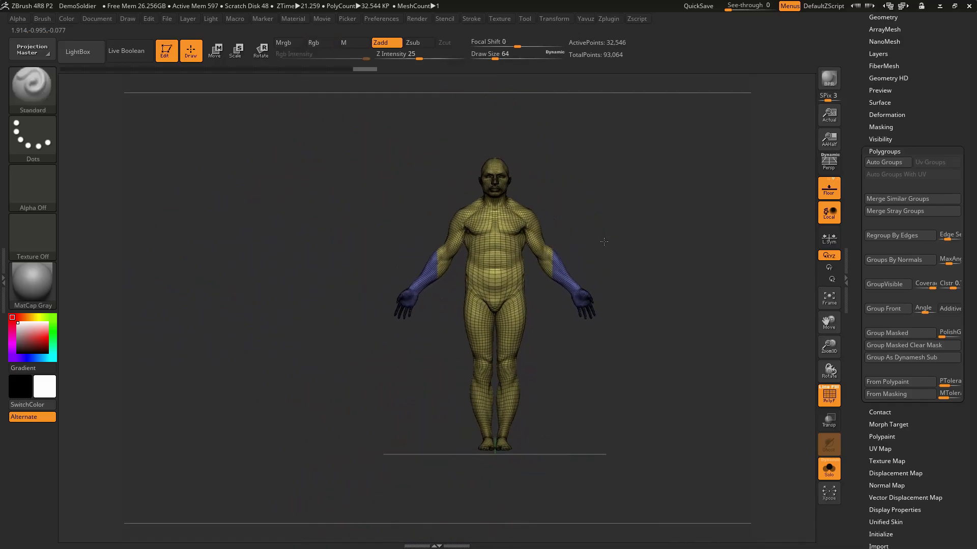
# Step: Clear the forearm mask and zoom toward the legs and lower torso
pyautogui.press('ctrl')
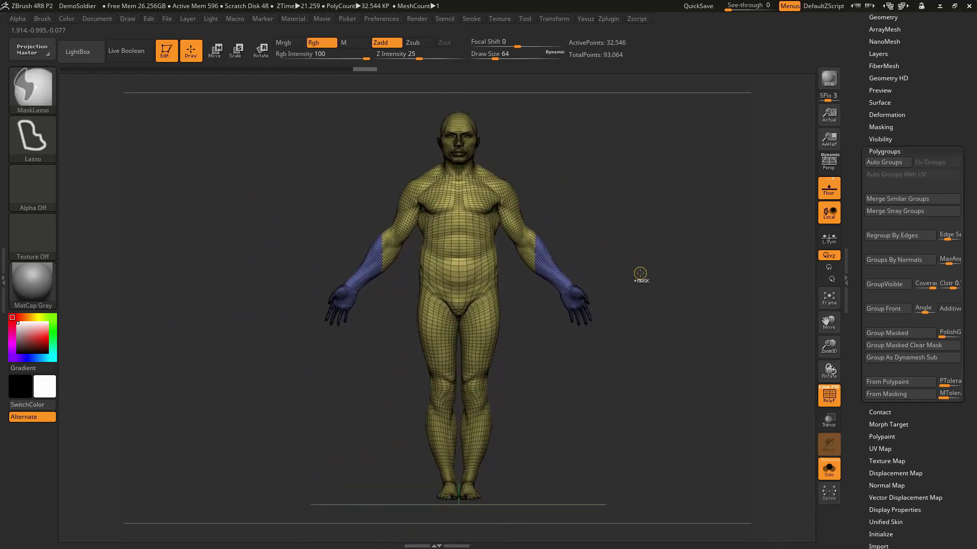
pyautogui.moveTo(641, 275)
pyautogui.mouseDown()
pyautogui.moveTo(644, 386)
pyautogui.moveTo(622, 373)
pyautogui.moveTo(653, 280)
pyautogui.moveTo(644, 245)
pyautogui.mouseUp()
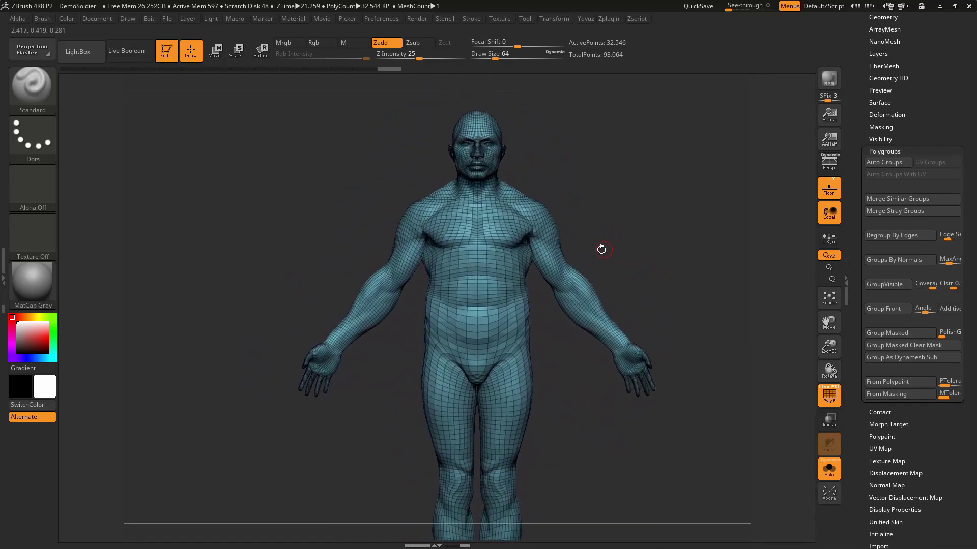
pyautogui.moveTo(625, 237)
pyautogui.keyDown('alt'); pyautogui.mouseDown()
pyautogui.moveTo(633, 239)
pyautogui.moveTo(626, 262)
pyautogui.moveTo(629, 251)
pyautogui.moveTo(652, 273)
pyautogui.mouseUp(); pyautogui.keyUp('alt')
pyautogui.press('ctrl')
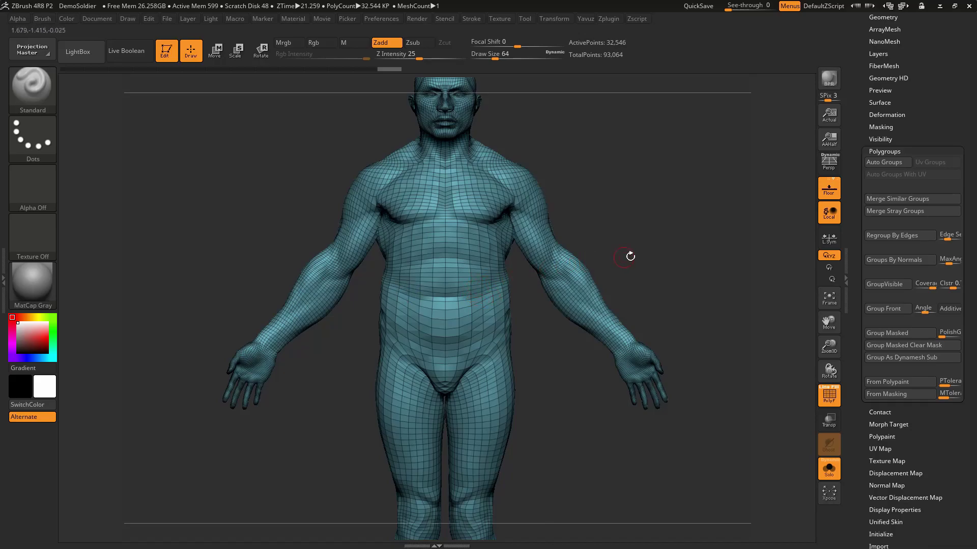
pyautogui.moveTo(630, 256)
pyautogui.keyDown('alt'); pyautogui.mouseDown()
pyautogui.moveTo(599, 311)
pyautogui.moveTo(589, 275)
pyautogui.mouseUp(); pyautogui.keyUp('alt')
pyautogui.press('ctrl')
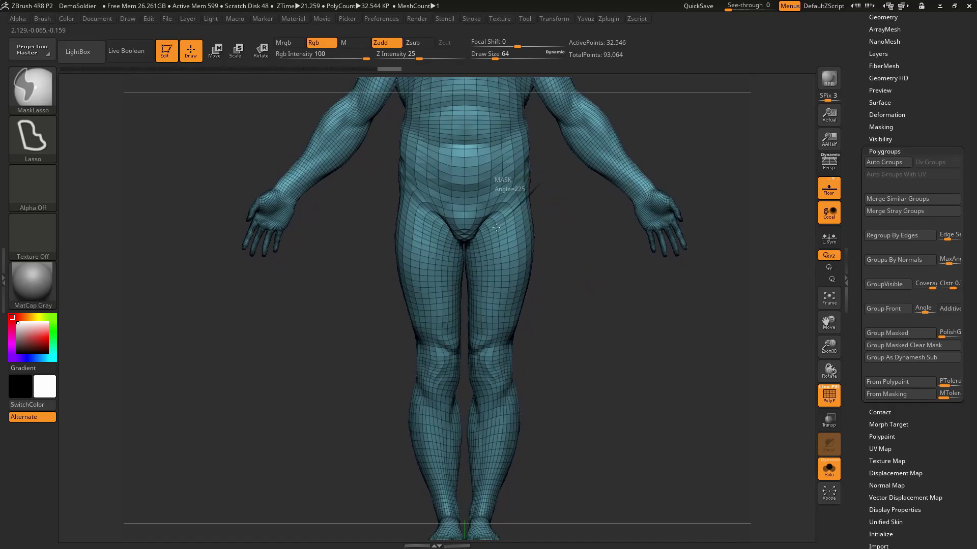
# Step: Lasso-mask both legs from the hips down to the feet
pyautogui.moveTo(449, 248)
pyautogui.keyDown('ctrl'); pyautogui.mouseDown()
pyautogui.moveTo(457, 534)
pyautogui.moveTo(566, 536)
pyautogui.moveTo(591, 461)
pyautogui.mouseUp(); pyautogui.keyUp('ctrl')
pyautogui.press('space')
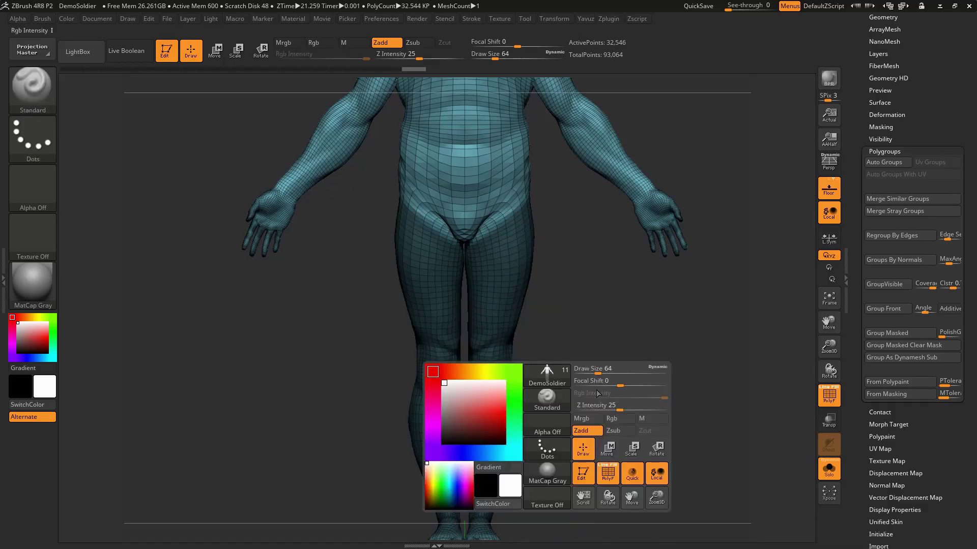
pyautogui.keyDown('alt'); pyautogui.moveTo(598, 392); pyautogui.dragTo(598, 275); pyautogui.keyUp('alt')
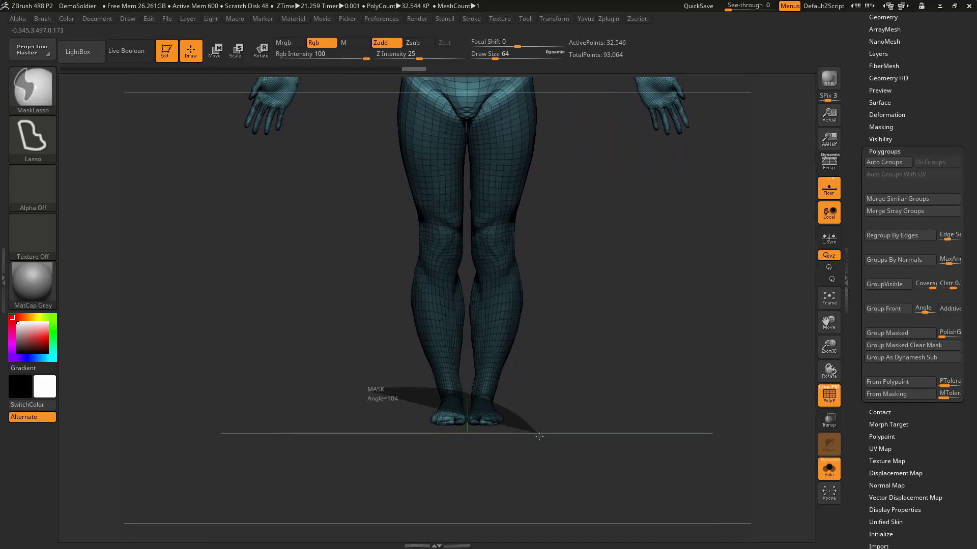
pyautogui.keyDown('ctrl'); pyautogui.moveTo(539, 436); pyautogui.dragTo(346, 402); pyautogui.keyUp('ctrl')
pyautogui.keyDown('alt'); pyautogui.moveTo(627, 261); pyautogui.dragTo(627, 394); pyautogui.keyUp('alt')
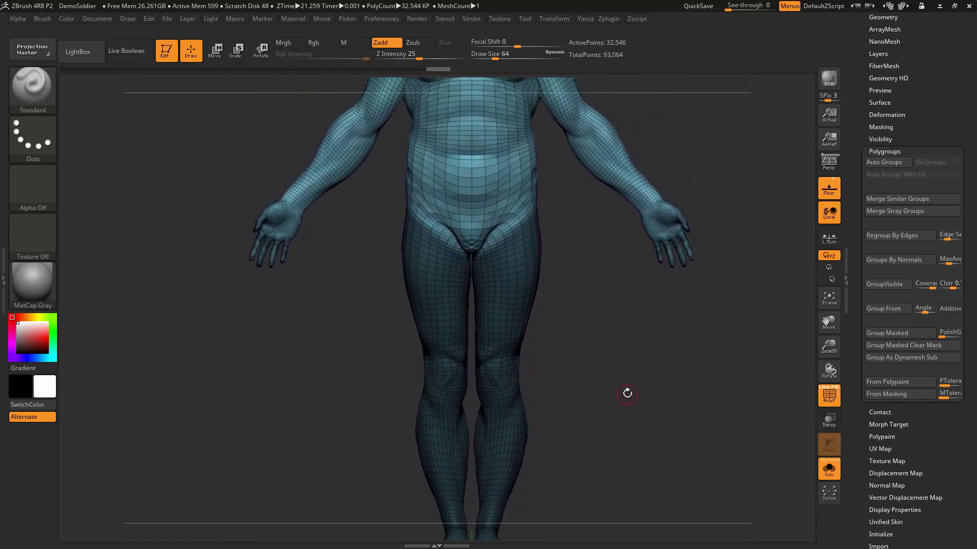
# Step: Invert the mask and hide the upper body, leaving only the legs
pyautogui.press('ctrl')
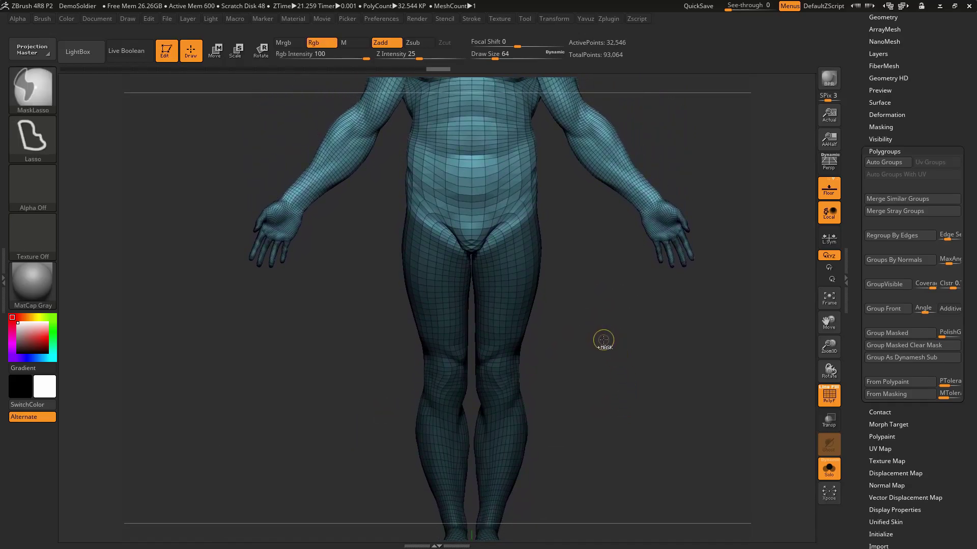
pyautogui.keyDown('ctrl'); pyautogui.click(604, 340); pyautogui.keyUp('ctrl')
pyautogui.moveTo(604, 340)
pyautogui.mouseDown()
pyautogui.moveTo(600, 291)
pyautogui.moveTo(610, 298)
pyautogui.mouseUp()
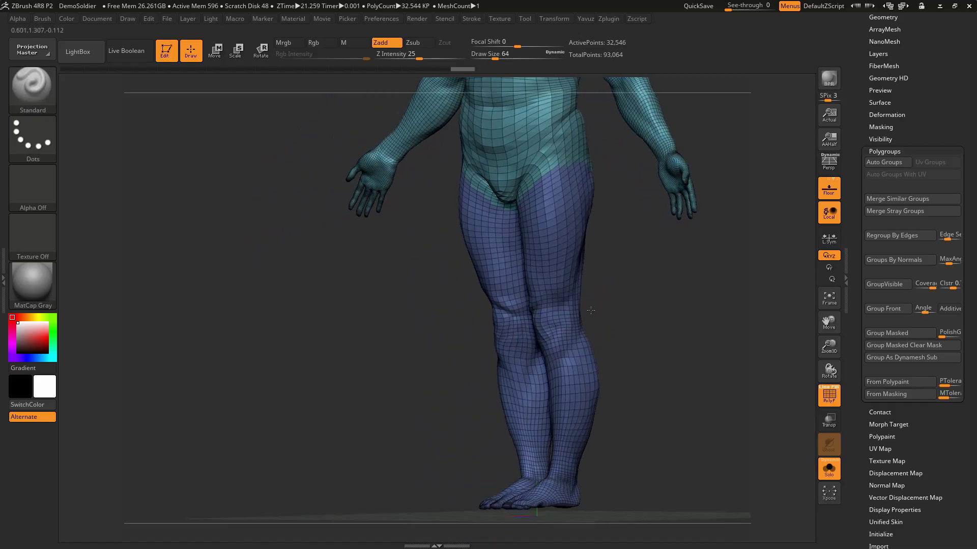
pyautogui.press('ctrl')
pyautogui.hotkey('ctrl', 'shift')
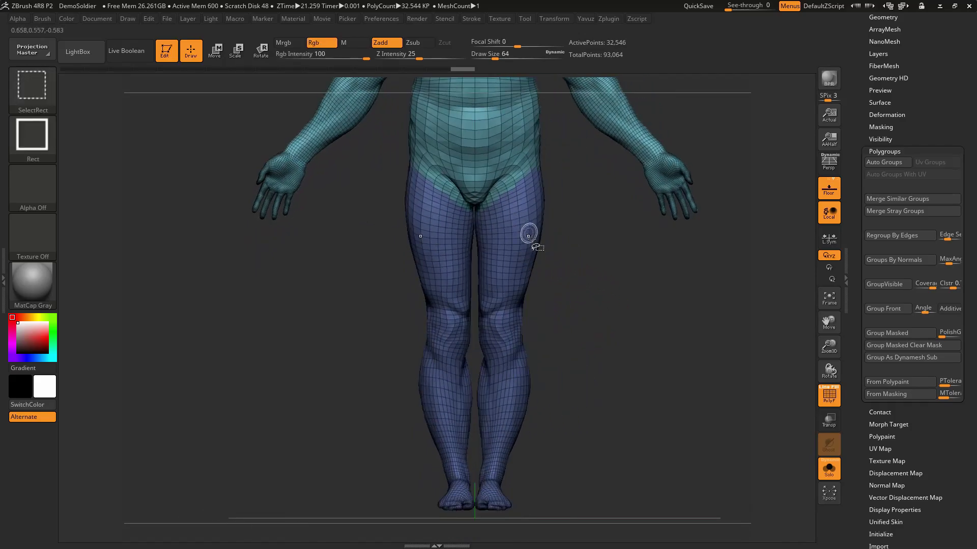
pyautogui.keyDown('ctrl'); pyautogui.keyDown('shift'); pyautogui.click(527, 243); pyautogui.keyUp('shift'); pyautogui.keyUp('ctrl')
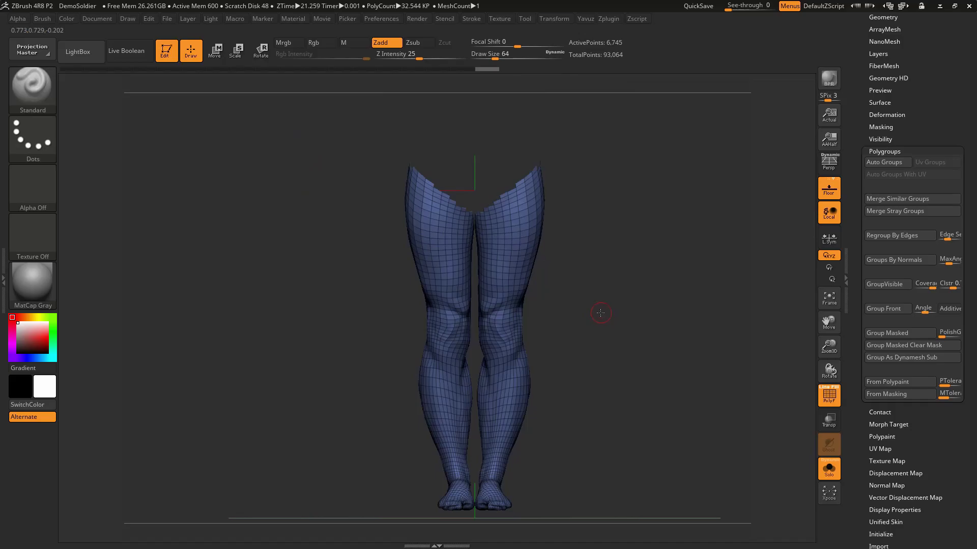
# Step: Mask one leg with a curved lasso running from hip to floor
pyautogui.moveTo(605, 312)
pyautogui.mouseDown()
pyautogui.moveTo(574, 329)
pyautogui.moveTo(610, 291)
pyautogui.moveTo(597, 305)
pyautogui.mouseUp()
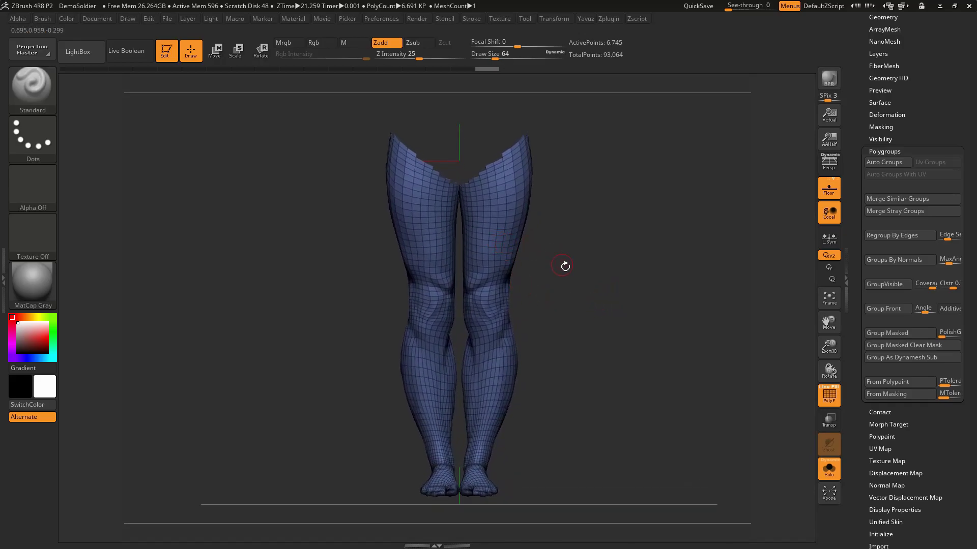
pyautogui.moveTo(565, 266)
pyautogui.mouseDown()
pyautogui.moveTo(584, 268)
pyautogui.moveTo(586, 239)
pyautogui.moveTo(585, 269)
pyautogui.moveTo(560, 244)
pyautogui.mouseUp()
pyautogui.press('ctrl')
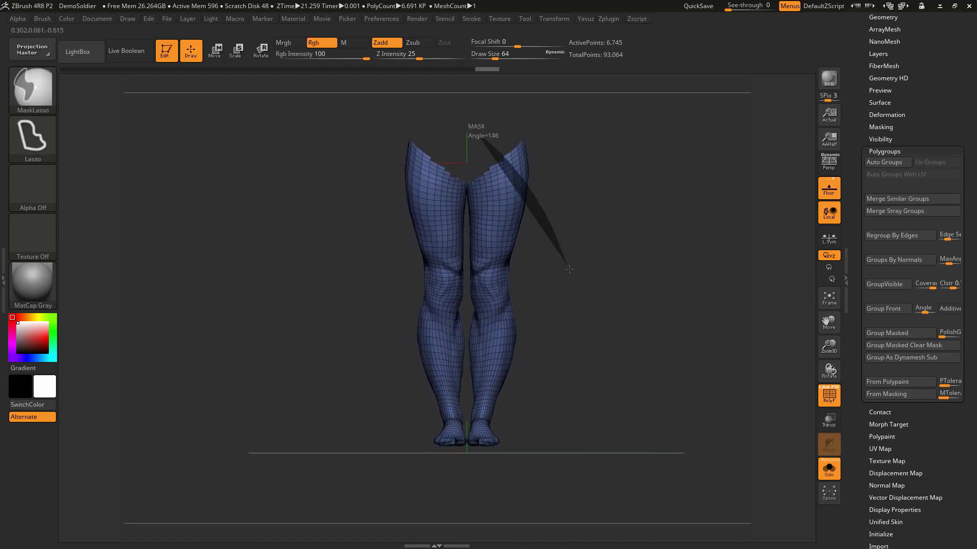
pyautogui.moveTo(575, 302)
pyautogui.keyDown('ctrl'); pyautogui.mouseDown()
pyautogui.moveTo(506, 435)
pyautogui.moveTo(479, 462)
pyautogui.moveTo(465, 420)
pyautogui.mouseUp(); pyautogui.keyUp('ctrl')
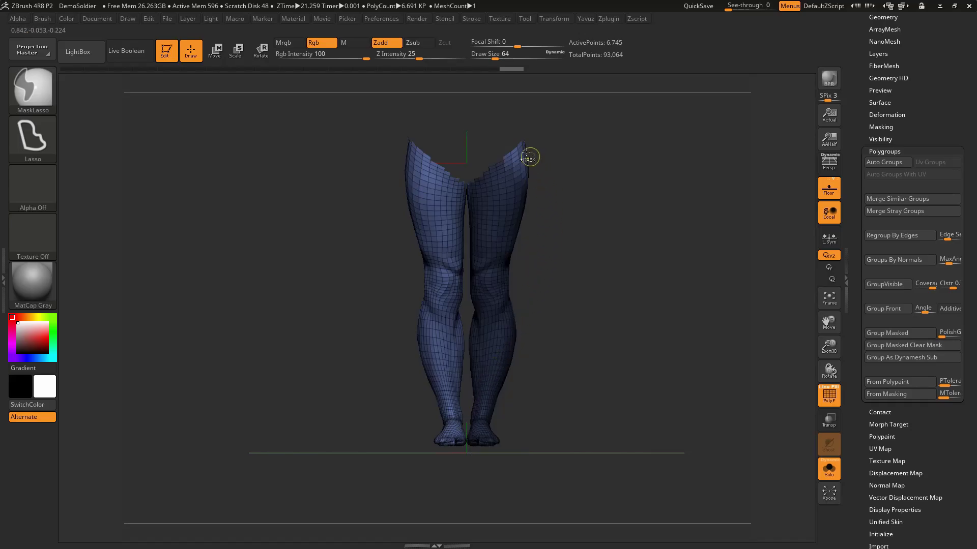
pyautogui.keyDown('ctrl'); pyautogui.moveTo(571, 196); pyautogui.dragTo(515, 135); pyautogui.keyUp('ctrl')
pyautogui.moveTo(582, 220)
pyautogui.mouseDown()
pyautogui.moveTo(599, 236)
pyautogui.moveTo(593, 243)
pyautogui.moveTo(578, 230)
pyautogui.moveTo(545, 245)
pyautogui.moveTo(589, 238)
pyautogui.mouseUp()
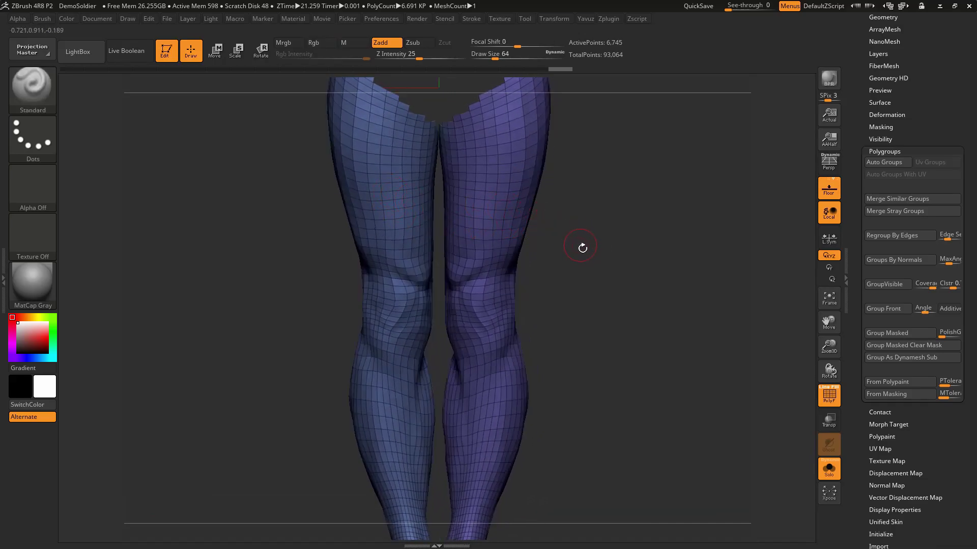
pyautogui.keyDown('alt'); pyautogui.moveTo(589, 264); pyautogui.dragTo(571, 253); pyautogui.keyUp('alt')
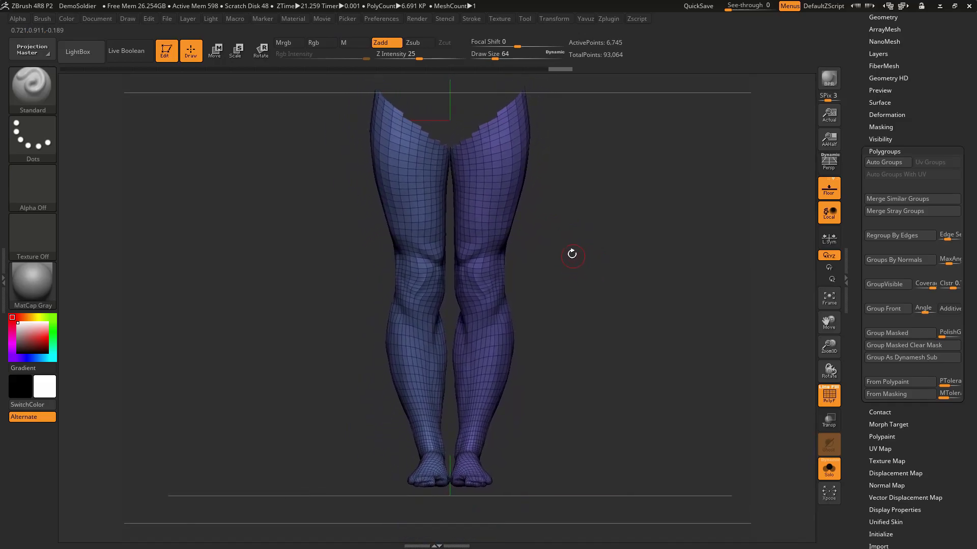
# Step: Hide the screen-right leg, then show it again and zoom out to both legs
pyautogui.hotkey('ctrl', 'shift')
pyautogui.keyDown('ctrl'); pyautogui.keyDown('alt'); pyautogui.keyDown('shift'); pyautogui.click(504, 186); pyautogui.keyUp('shift'); pyautogui.keyUp('alt'); pyautogui.keyUp('ctrl')
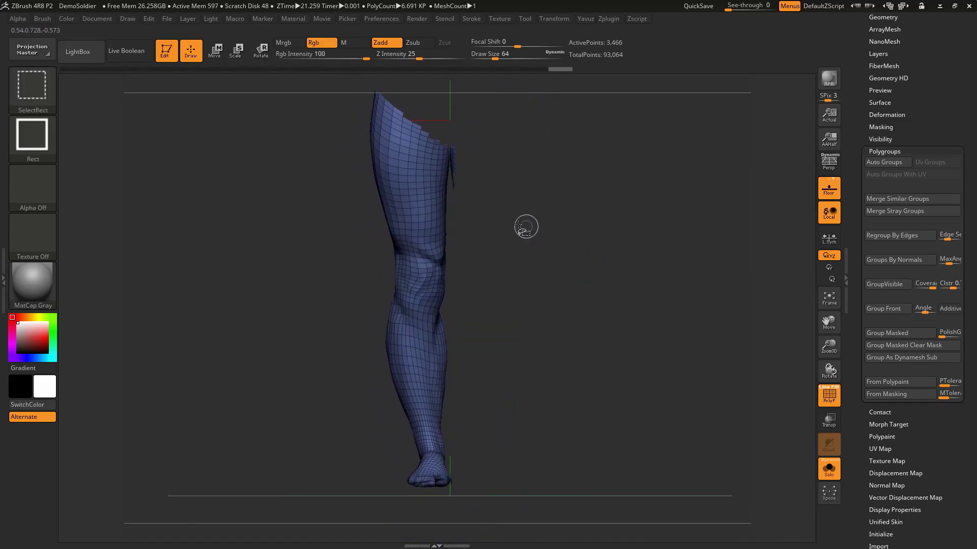
pyautogui.moveTo(523, 205); pyautogui.dragTo(454, 172)
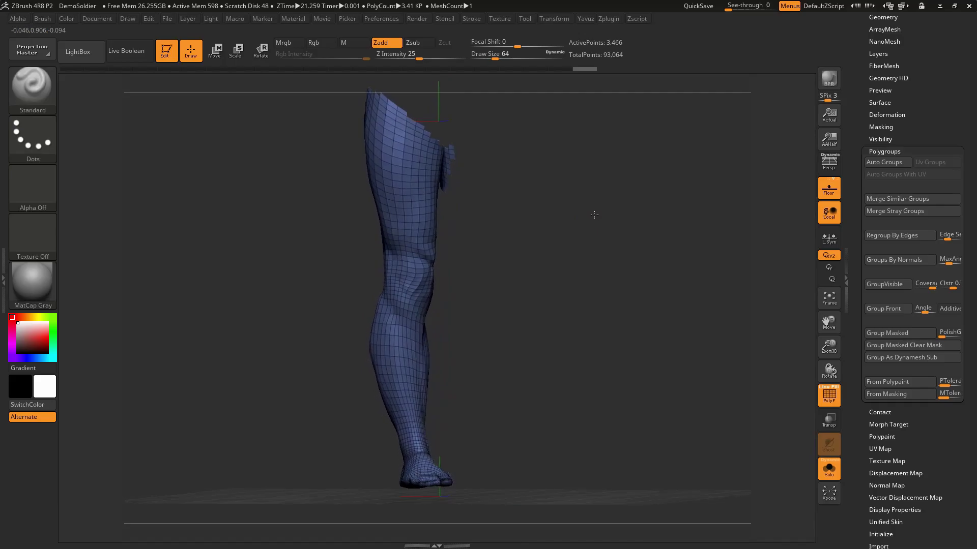
pyautogui.moveTo(585, 201); pyautogui.dragTo(451, 216)
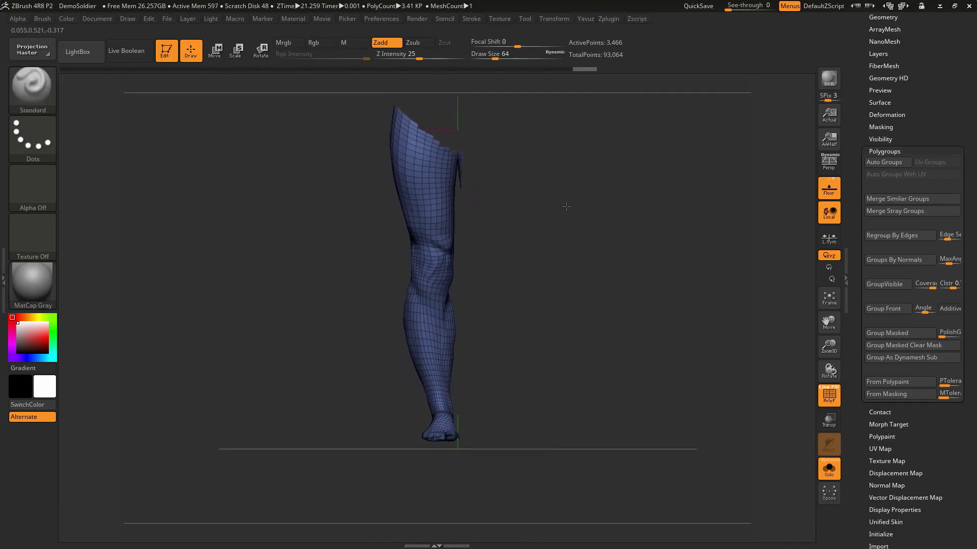
pyautogui.hotkey('ctrl', 'shift')
pyautogui.moveTo(513, 222)
pyautogui.keyDown('alt'); pyautogui.mouseDown()
pyautogui.moveTo(570, 203)
pyautogui.moveTo(637, 253)
pyautogui.moveTo(631, 218)
pyautogui.moveTo(648, 230)
pyautogui.mouseUp(); pyautogui.keyUp('alt')
pyautogui.press('ctrl')
pyautogui.keyDown('ctrl'); pyautogui.keyDown('shift'); pyautogui.click(619, 195); pyautogui.keyUp('shift'); pyautogui.keyUp('ctrl')
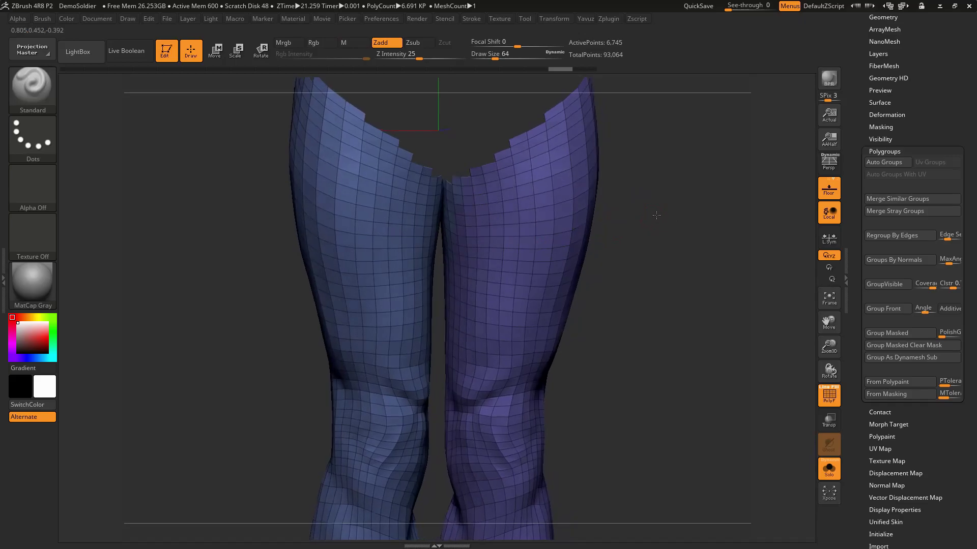
pyautogui.keyDown('alt'); pyautogui.moveTo(651, 213); pyautogui.dragTo(582, 157); pyautogui.keyUp('alt')
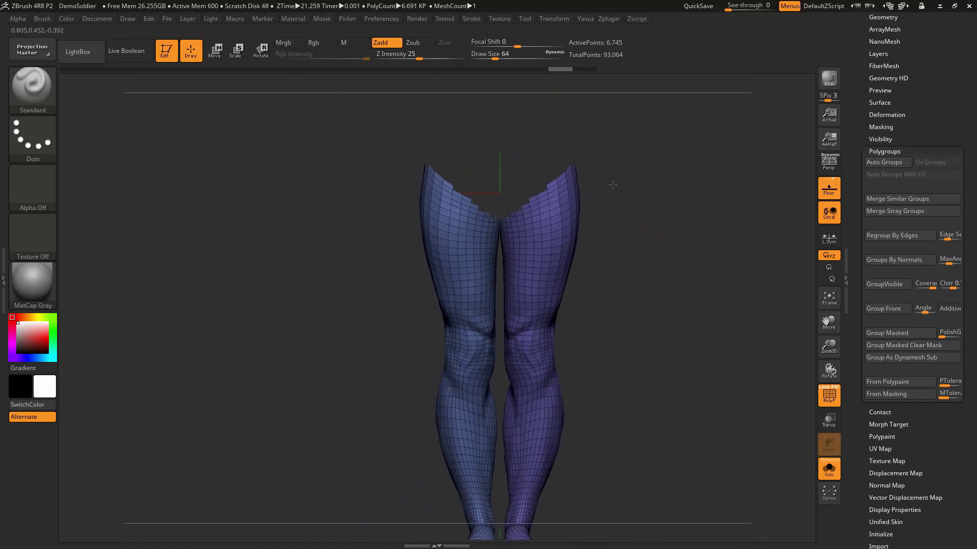
pyautogui.keyDown('ctrl'); pyautogui.keyDown('shift'); pyautogui.click(665, 229); pyautogui.keyUp('shift'); pyautogui.keyUp('ctrl')
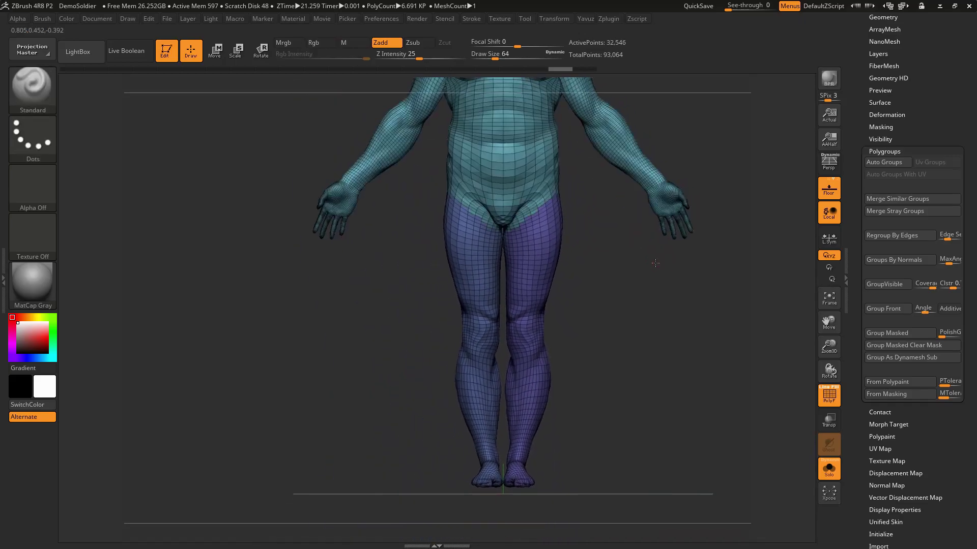
pyautogui.moveTo(665, 229)
pyautogui.keyDown('alt'); pyautogui.mouseDown()
pyautogui.moveTo(582, 303)
pyautogui.moveTo(495, 298)
pyautogui.mouseUp(); pyautogui.keyUp('alt')
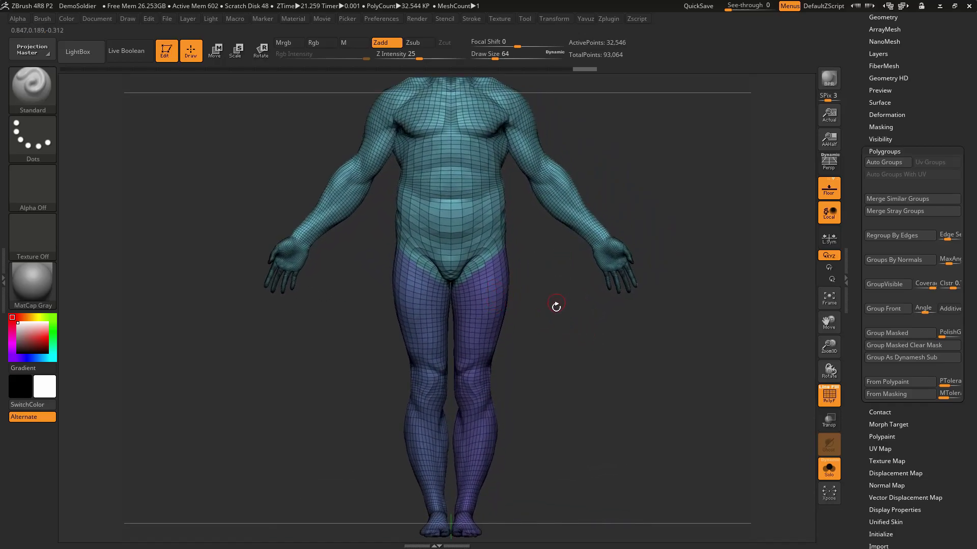
pyautogui.moveTo(556, 306)
pyautogui.mouseDown()
pyautogui.moveTo(558, 339)
pyautogui.moveTo(576, 348)
pyautogui.mouseUp()
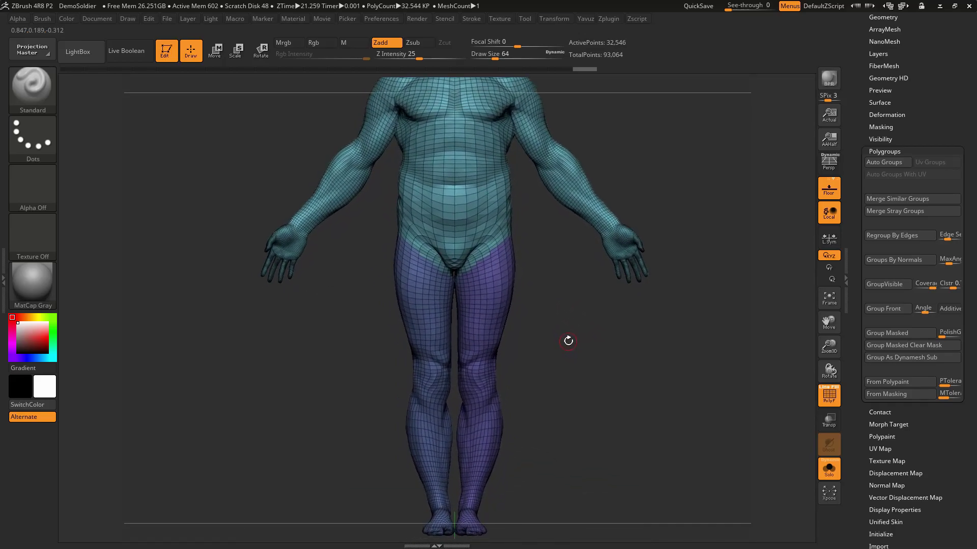
pyautogui.keyDown('alt'); pyautogui.moveTo(568, 341); pyautogui.dragTo(581, 332); pyautogui.keyUp('alt')
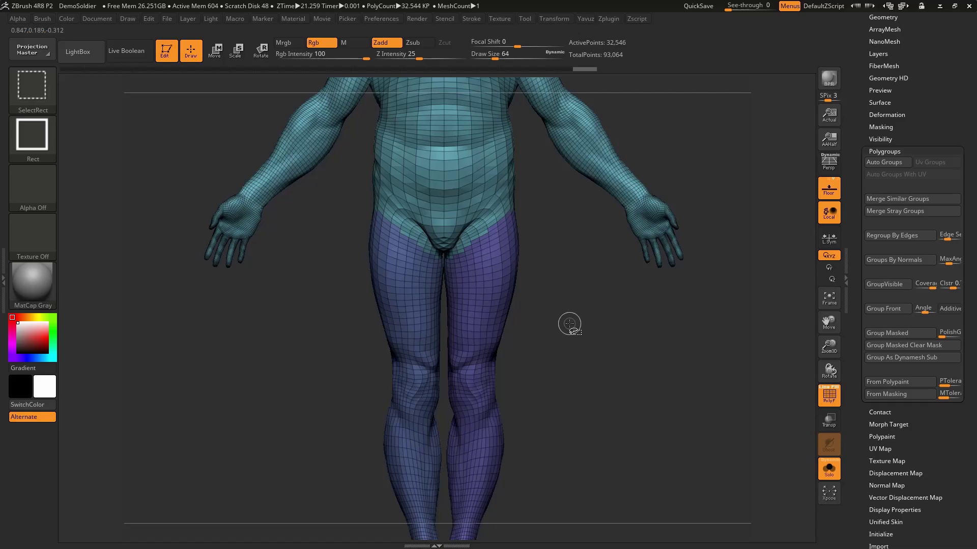
pyautogui.moveTo(563, 323)
pyautogui.keyDown('alt'); pyautogui.mouseDown()
pyautogui.moveTo(608, 342)
pyautogui.moveTo(574, 311)
pyautogui.mouseUp(); pyautogui.keyUp('alt')
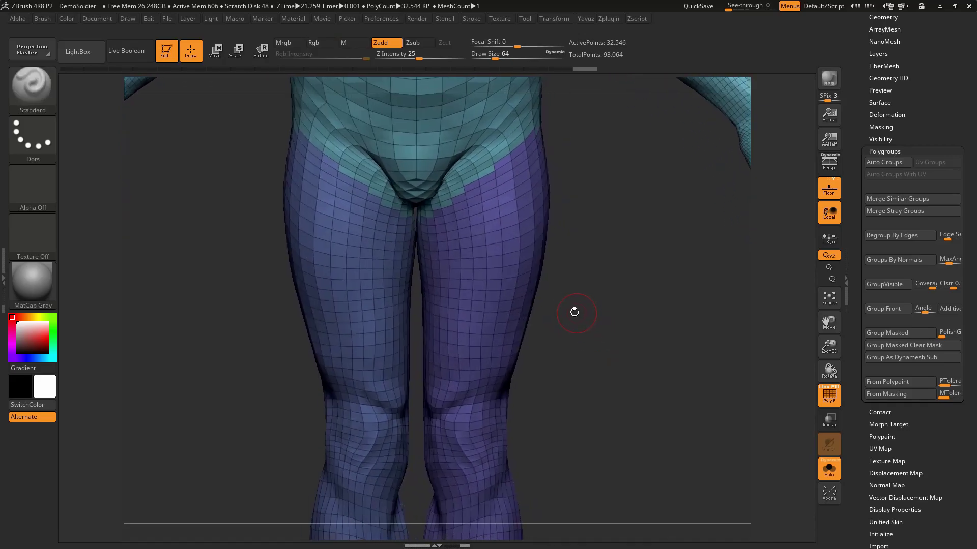
pyautogui.hotkey('ctrl', 'shift')
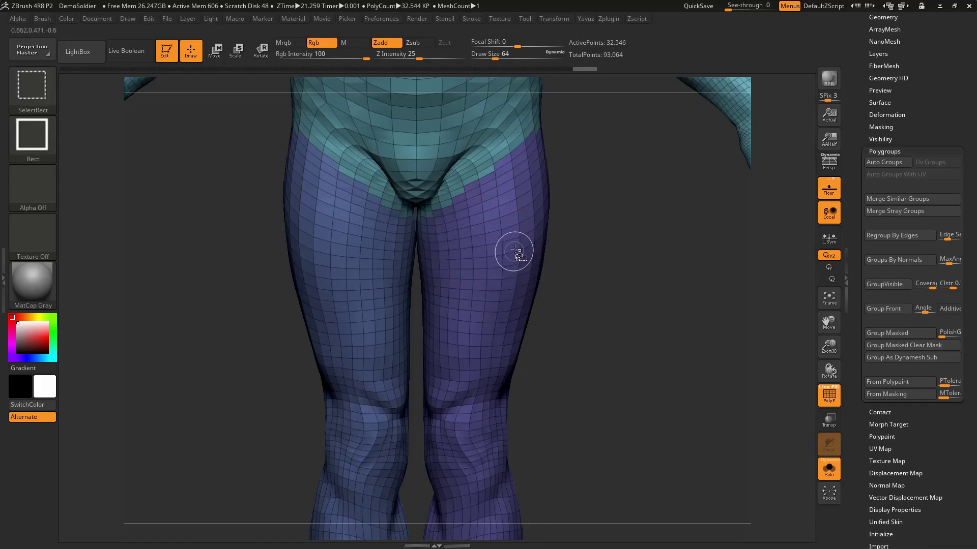
pyautogui.keyDown('ctrl'); pyautogui.keyDown('shift'); pyautogui.click(511, 253); pyautogui.keyUp('shift'); pyautogui.keyUp('ctrl')
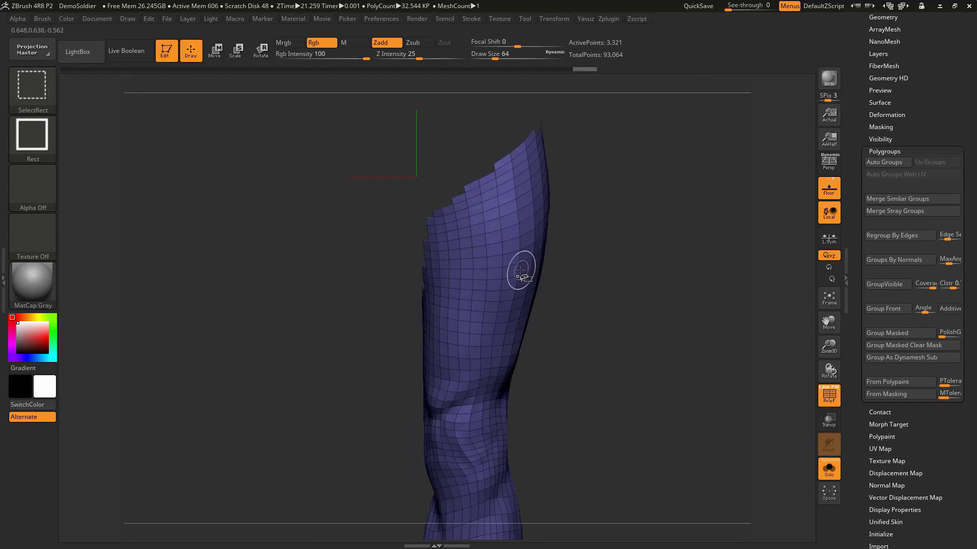
pyautogui.moveTo(487, 268)
pyautogui.mouseDown()
pyautogui.moveTo(539, 274)
pyautogui.moveTo(539, 261)
pyautogui.moveTo(553, 271)
pyautogui.moveTo(532, 288)
pyautogui.moveTo(563, 283)
pyautogui.mouseUp()
pyautogui.press('ctrl')
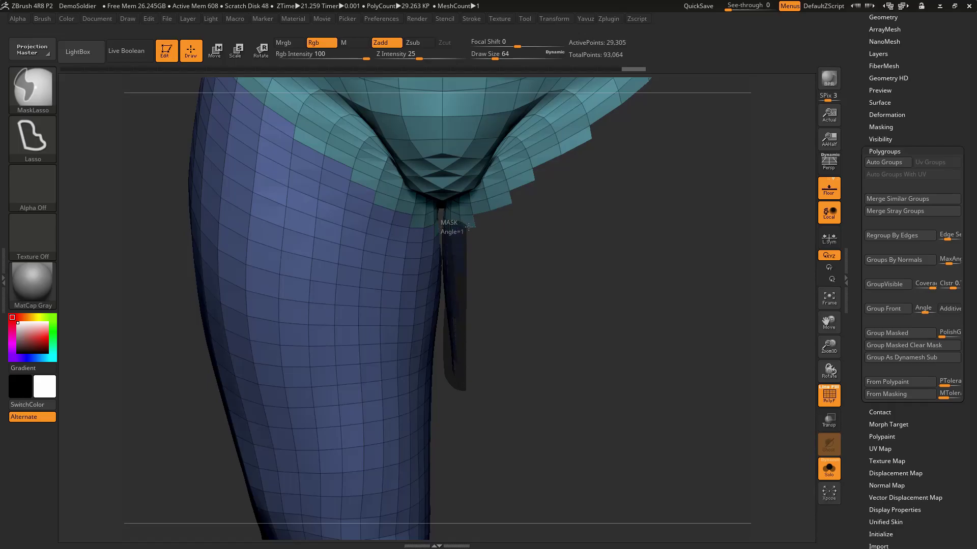
pyautogui.keyDown('ctrl'); pyautogui.moveTo(475, 318); pyautogui.dragTo(511, 316); pyautogui.keyUp('ctrl')
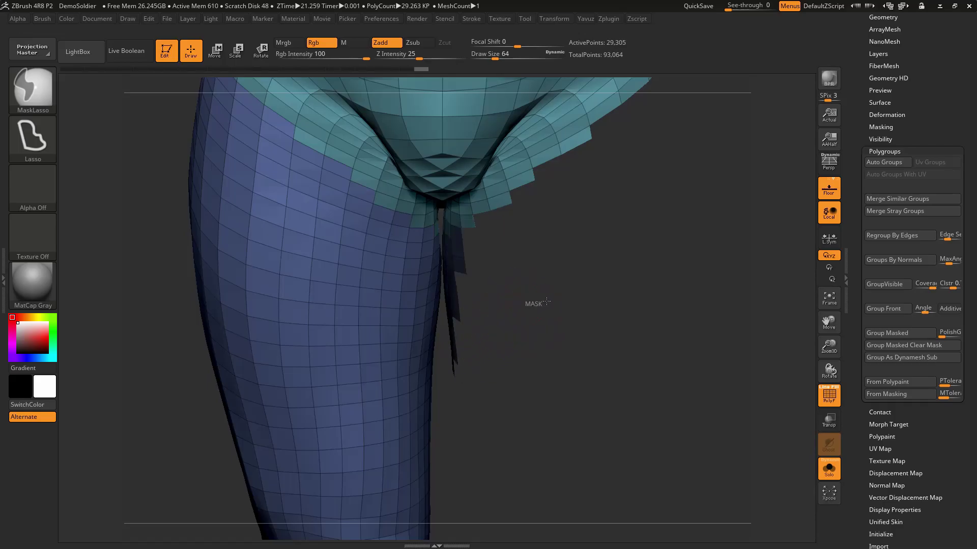
pyautogui.moveTo(556, 292)
pyautogui.mouseDown()
pyautogui.moveTo(563, 294)
pyautogui.moveTo(541, 290)
pyautogui.mouseUp()
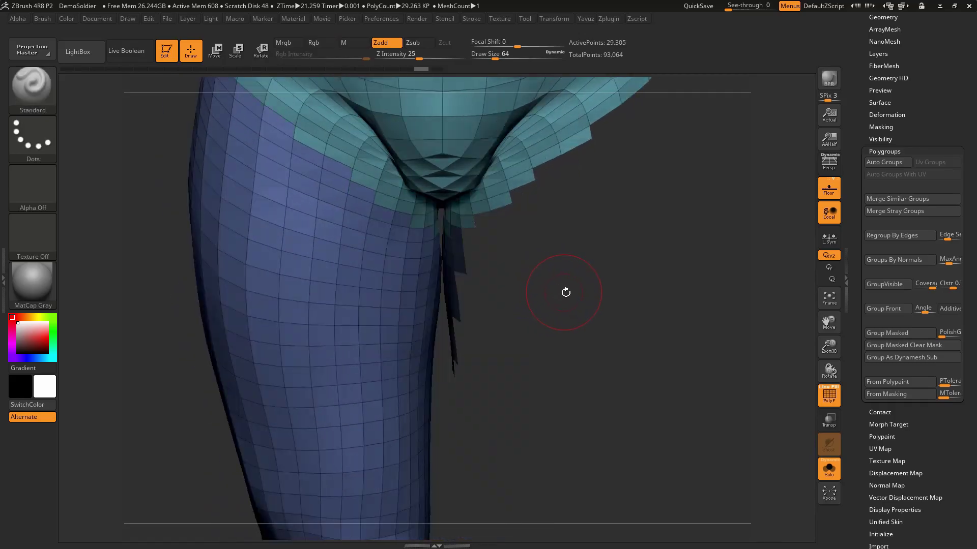
pyautogui.press('ctrl')
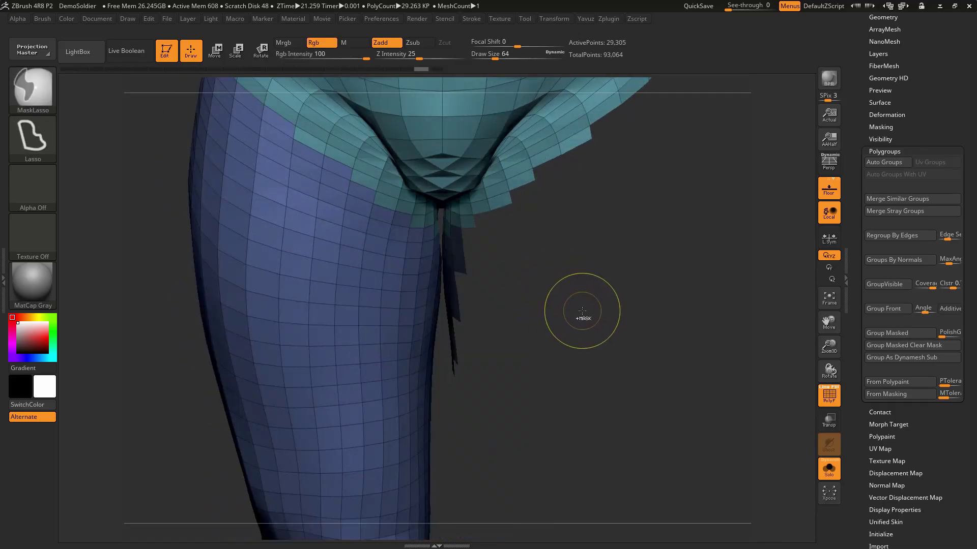
pyautogui.moveTo(510, 273)
pyautogui.mouseDown()
pyautogui.moveTo(574, 273)
pyautogui.moveTo(563, 259)
pyautogui.moveTo(709, 299)
pyautogui.moveTo(627, 268)
pyautogui.moveTo(632, 278)
pyautogui.mouseUp()
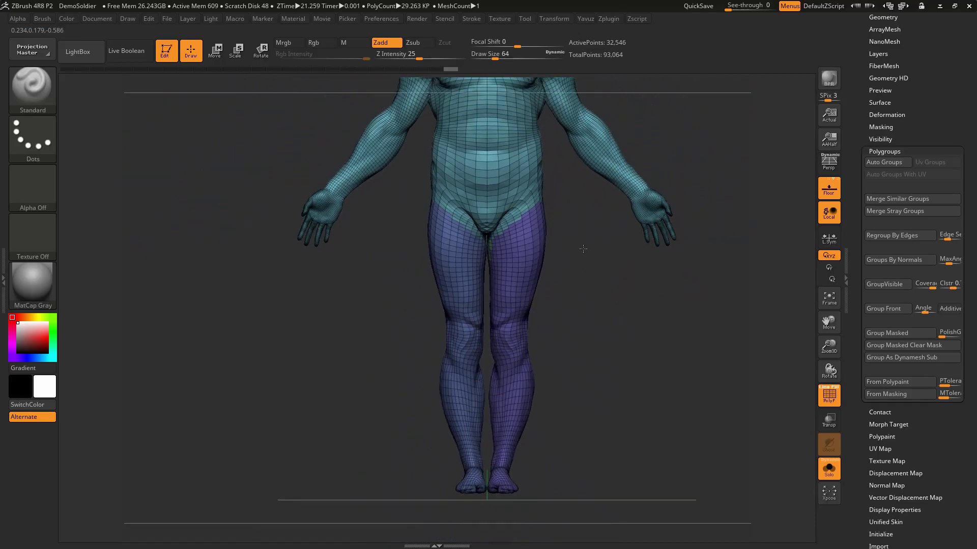
# Step: Isolate the right leg without its green inner-thigh strip, then unhide the whole body facing front
pyautogui.hotkey('ctrl', 'shift')
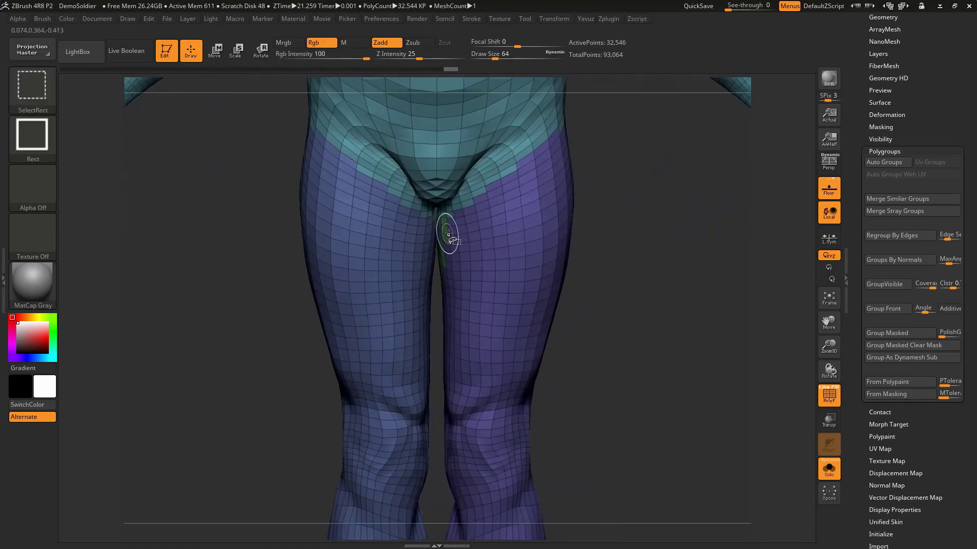
pyautogui.moveTo(447, 235); pyautogui.dragTo(469, 264)
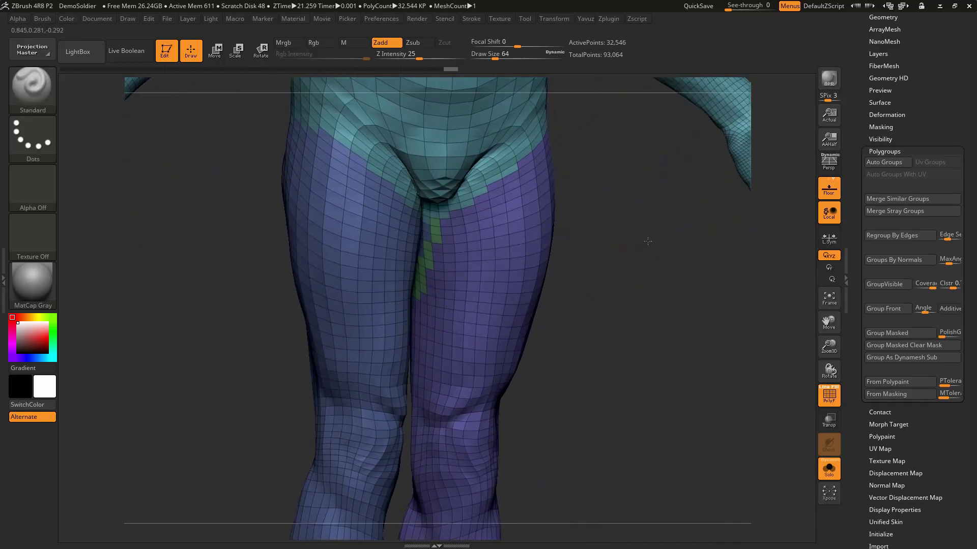
pyautogui.keyDown('ctrl'); pyautogui.keyDown('shift'); pyautogui.click(441, 263); pyautogui.keyUp('shift'); pyautogui.keyUp('ctrl')
pyautogui.keyDown('ctrl'); pyautogui.keyDown('shift'); pyautogui.click(428, 267); pyautogui.keyUp('shift'); pyautogui.keyUp('ctrl')
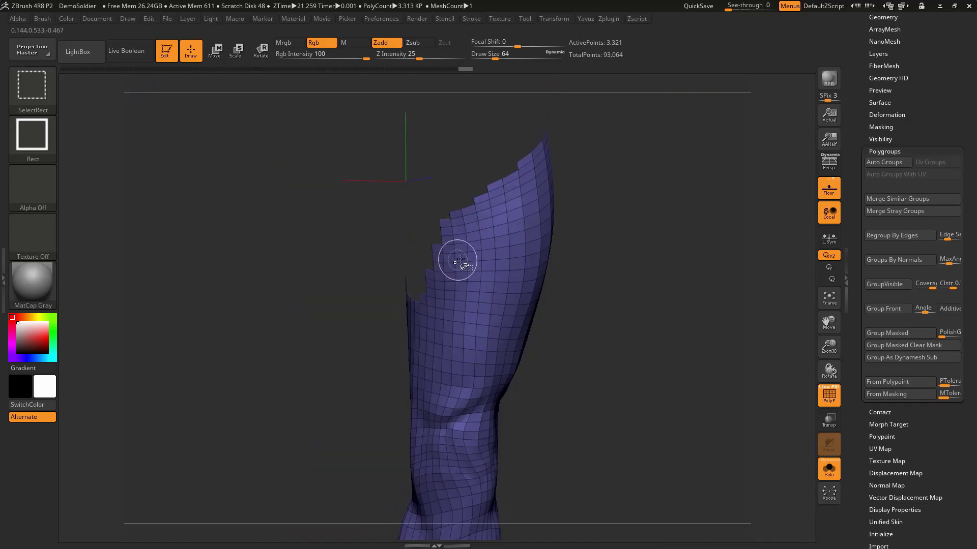
pyautogui.moveTo(483, 264)
pyautogui.keyDown('ctrl'); pyautogui.keyDown('shift'); pyautogui.mouseDown()
pyautogui.moveTo(554, 266)
pyautogui.moveTo(501, 259)
pyautogui.moveTo(554, 246)
pyautogui.moveTo(496, 218)
pyautogui.moveTo(537, 219)
pyautogui.moveTo(610, 280)
pyautogui.moveTo(556, 261)
pyautogui.moveTo(540, 273)
pyautogui.moveTo(510, 256)
pyautogui.moveTo(555, 260)
pyautogui.mouseUp(); pyautogui.keyUp('shift'); pyautogui.keyUp('ctrl')
pyautogui.hotkey('ctrl', 'shift')
pyautogui.hotkey('ctrl', 'shift')
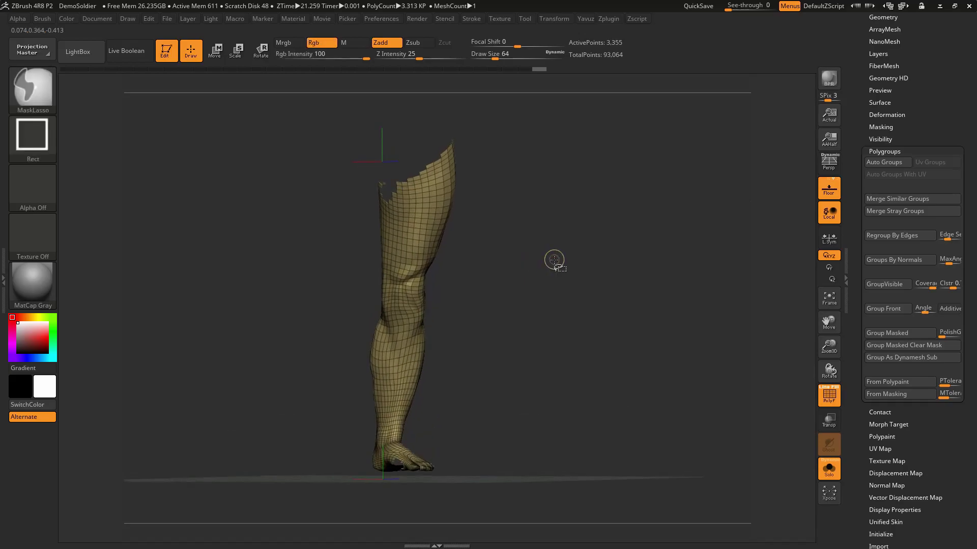
pyautogui.keyDown('ctrl'); pyautogui.keyDown('shift'); pyautogui.click(554, 260); pyautogui.keyUp('shift'); pyautogui.keyUp('ctrl')
pyautogui.moveTo(599, 285)
pyautogui.mouseDown()
pyautogui.moveTo(558, 277)
pyautogui.moveTo(581, 277)
pyautogui.moveTo(519, 212)
pyautogui.mouseUp()
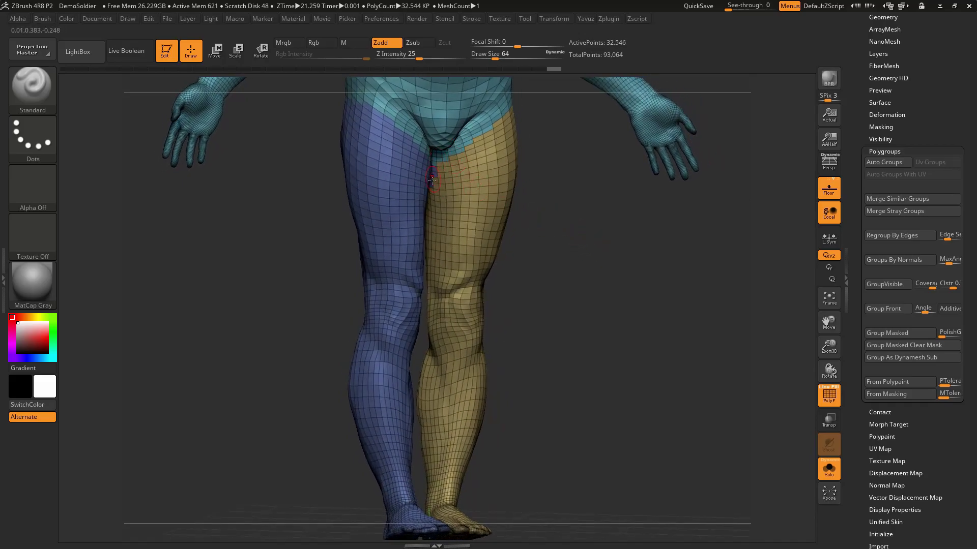
pyautogui.moveTo(593, 222)
pyautogui.mouseDown()
pyautogui.moveTo(572, 225)
pyautogui.moveTo(574, 270)
pyautogui.moveTo(593, 279)
pyautogui.moveTo(573, 280)
pyautogui.mouseUp()
pyautogui.keyDown('ctrl'); pyautogui.moveTo(536, 259); pyautogui.dragTo(536, 241, button='right'); pyautogui.keyUp('ctrl')
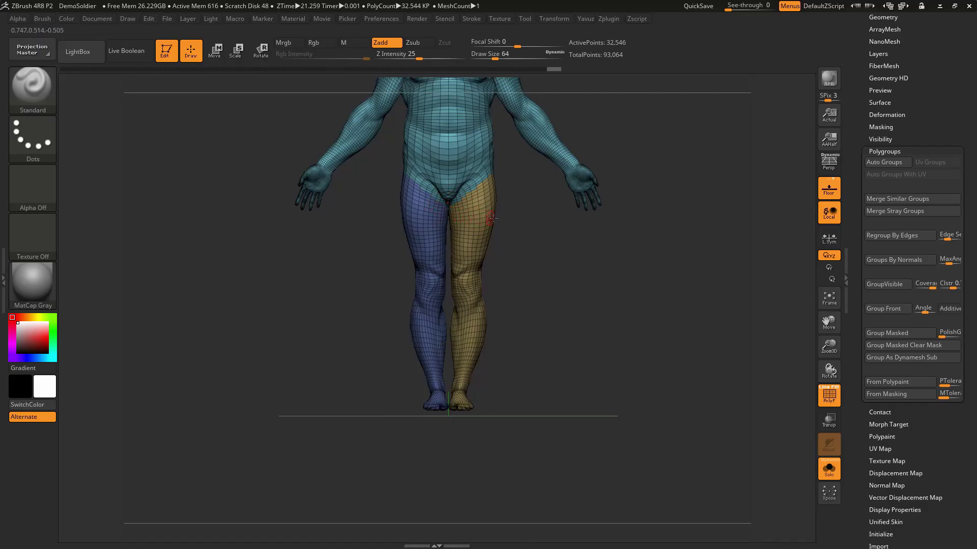
pyautogui.moveTo(519, 225)
pyautogui.mouseDown()
pyautogui.moveTo(540, 297)
pyautogui.moveTo(436, 255)
pyautogui.mouseUp()
pyautogui.keyDown('alt'); pyautogui.moveTo(505, 260); pyautogui.dragTo(542, 345); pyautogui.keyUp('alt')
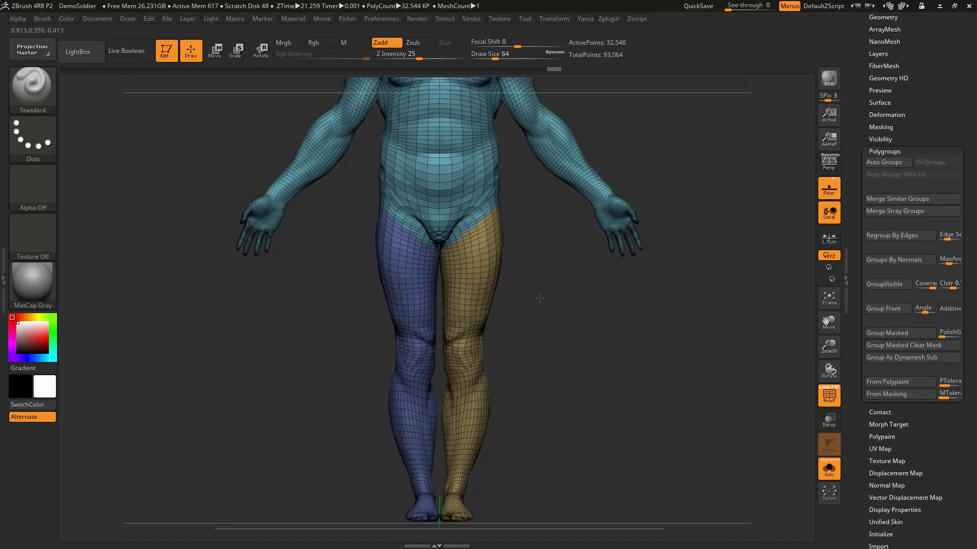
pyautogui.press('f')
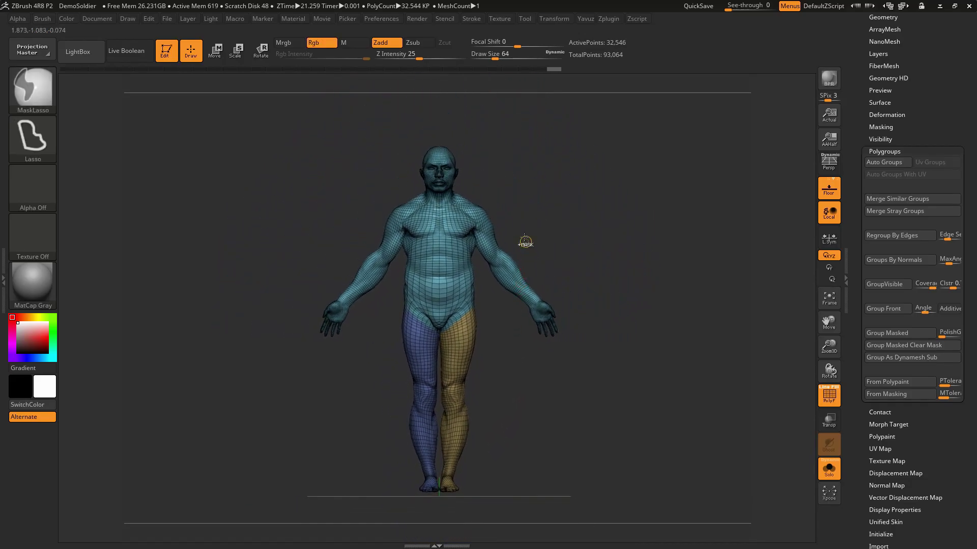
pyautogui.hotkey('ctrl', 'shift')
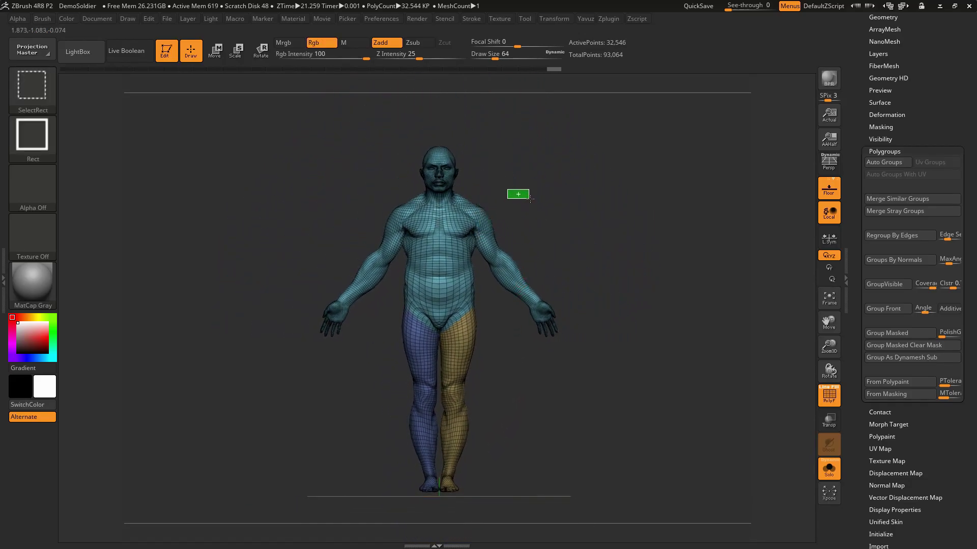
# Step: Lasso-mask the right-side shoulder, arm and hand and group the masked arms with Ctrl+W
pyautogui.keyDown('ctrl'); pyautogui.keyDown('shift'); pyautogui.moveTo(553, 210); pyautogui.dragTo(556, 209); pyautogui.keyUp('shift'); pyautogui.keyUp('ctrl')
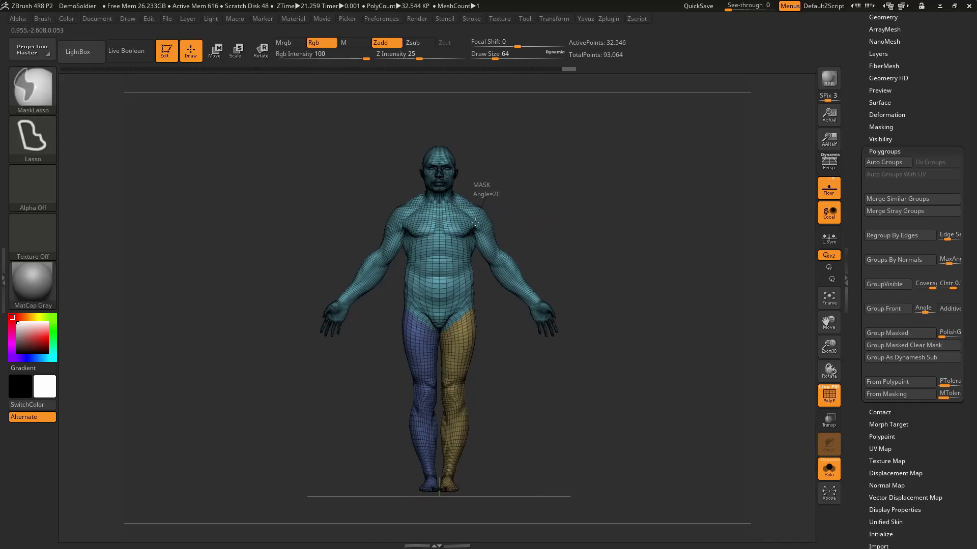
pyautogui.keyDown('ctrl'); pyautogui.moveTo(497, 291); pyautogui.dragTo(645, 222); pyautogui.keyUp('ctrl')
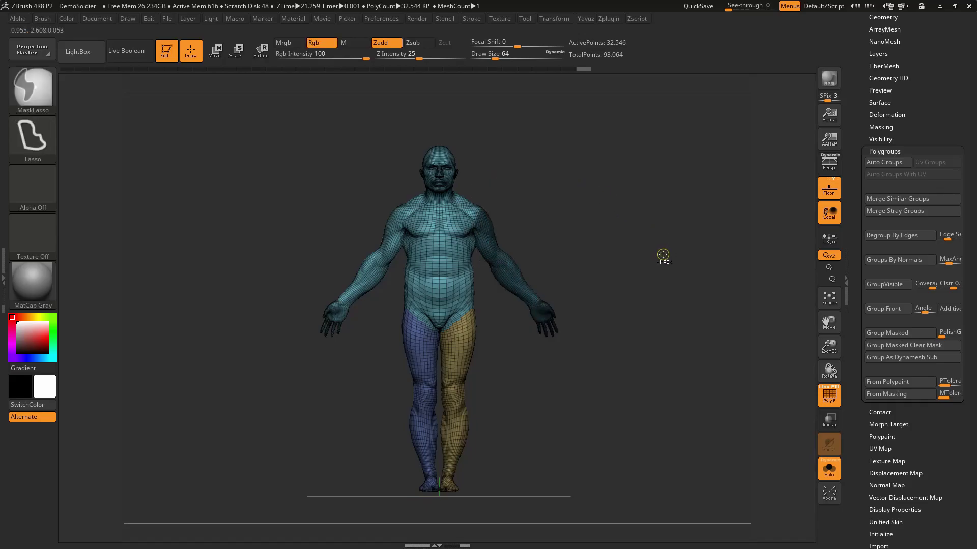
pyautogui.keyDown('alt'); pyautogui.moveTo(601, 247); pyautogui.dragTo(627, 253); pyautogui.keyUp('alt')
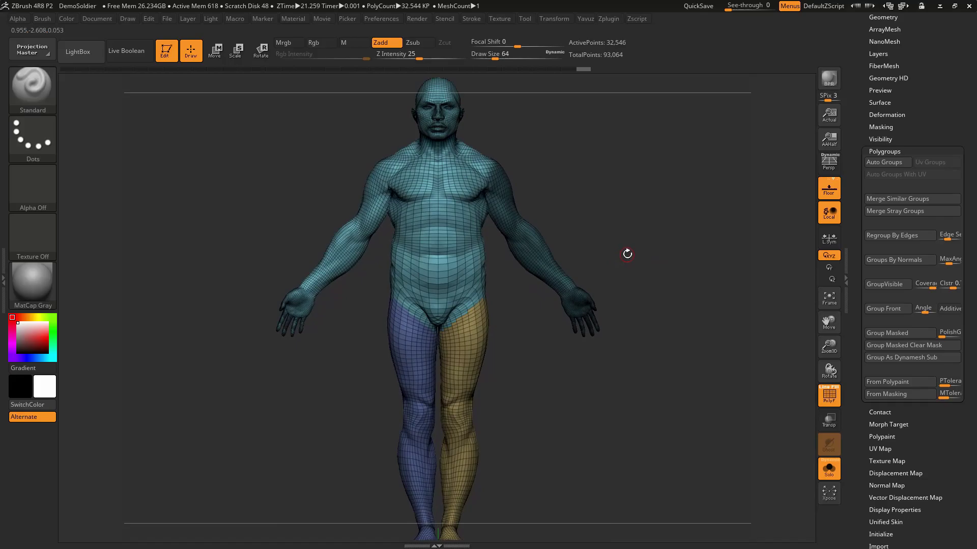
pyautogui.press('ctrl')
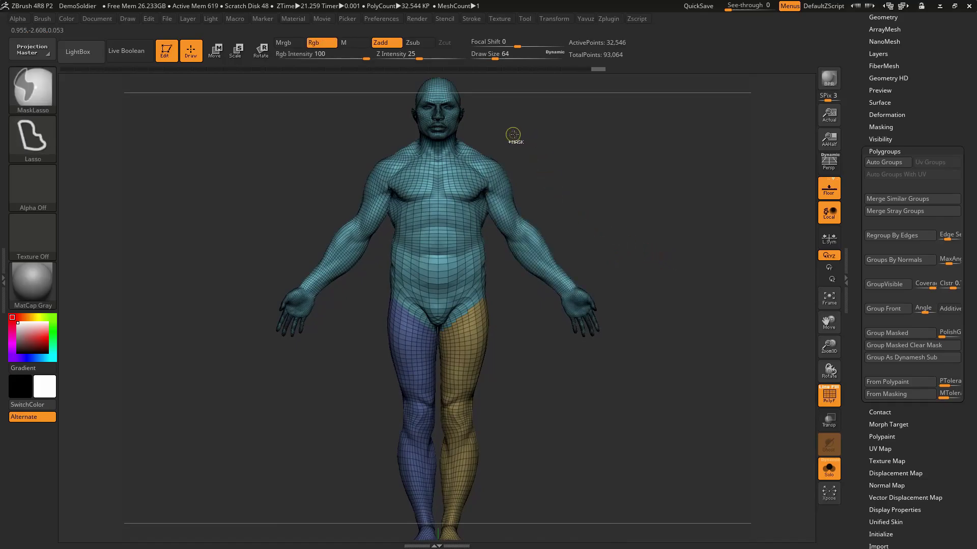
pyautogui.keyDown('ctrl'); pyautogui.moveTo(487, 199); pyautogui.dragTo(644, 175); pyautogui.keyUp('ctrl')
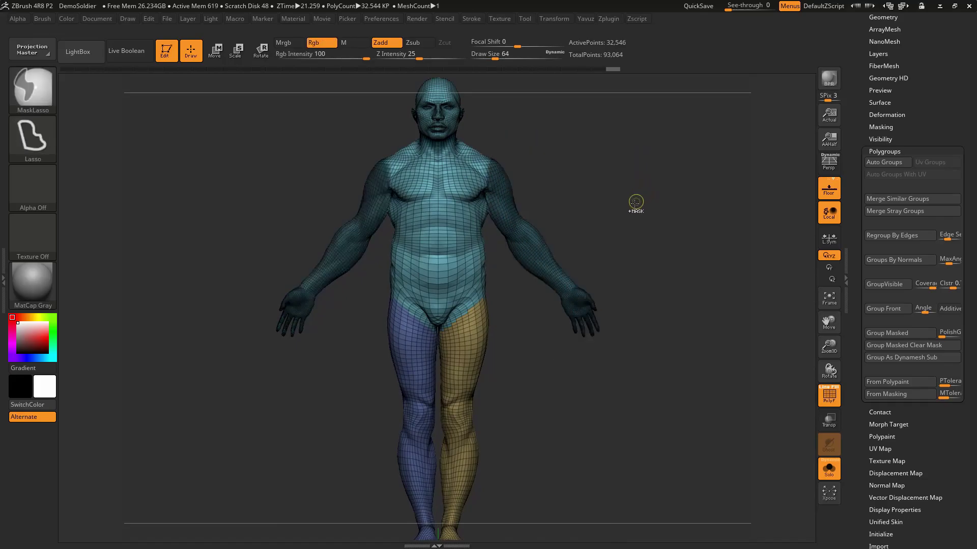
pyautogui.hotkey('ctrl', 'w')
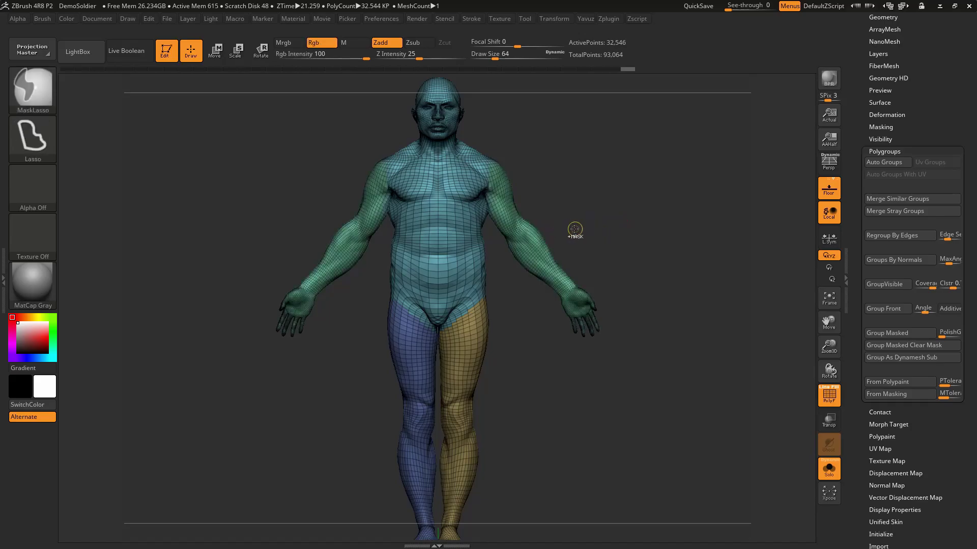
# Step: Isolate the arms' polygroup and adjust the mask on the screen-right arm
pyautogui.keyDown('ctrl'); pyautogui.keyDown('shift'); pyautogui.click(532, 237); pyautogui.keyUp('shift'); pyautogui.keyUp('ctrl')
pyautogui.moveTo(563, 246); pyautogui.dragTo(531, 203)
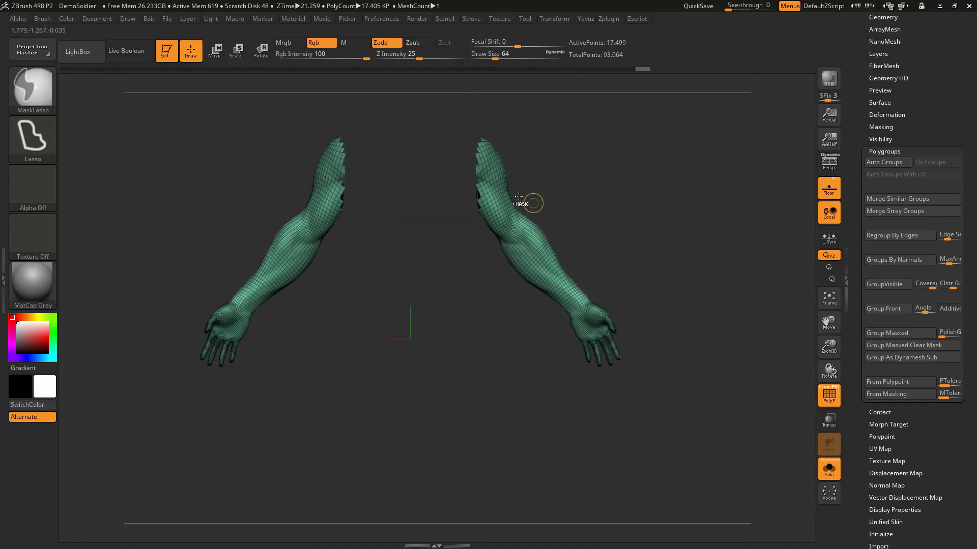
pyautogui.keyDown('ctrl'); pyautogui.moveTo(420, 138); pyautogui.dragTo(654, 189); pyautogui.keyUp('ctrl')
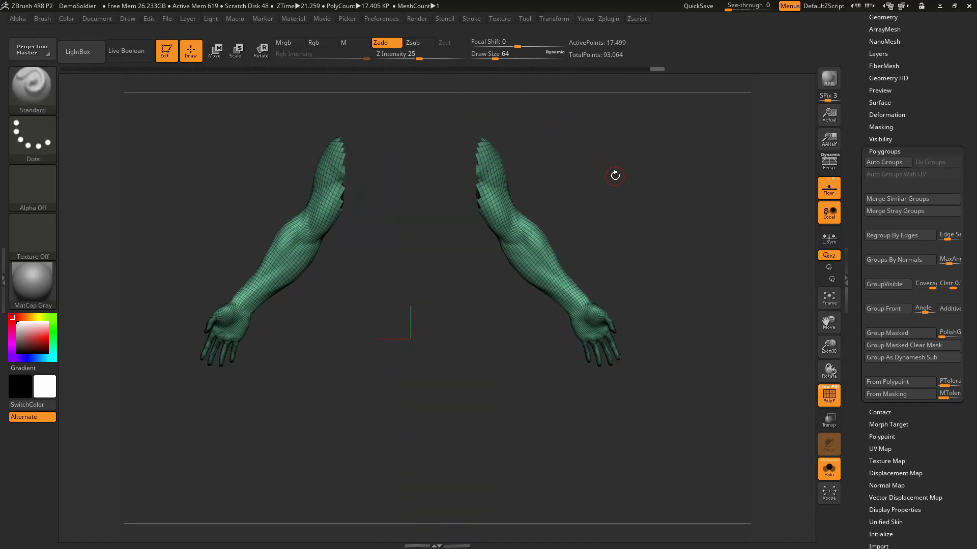
pyautogui.keyDown('ctrl'); pyautogui.moveTo(490, 157); pyautogui.dragTo(499, 192); pyautogui.keyUp('ctrl')
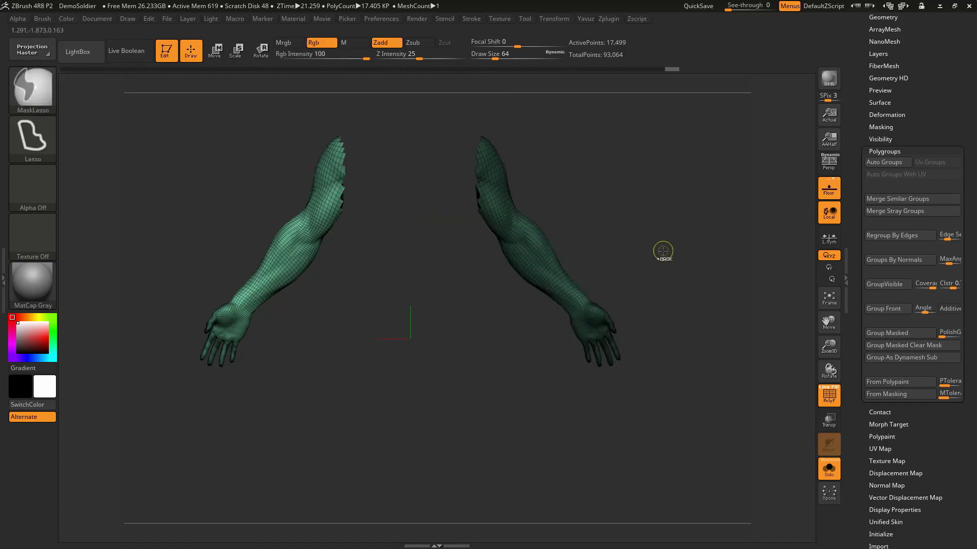
pyautogui.keyDown('ctrl'); pyautogui.moveTo(663, 250); pyautogui.dragTo(662, 253); pyautogui.keyUp('ctrl')
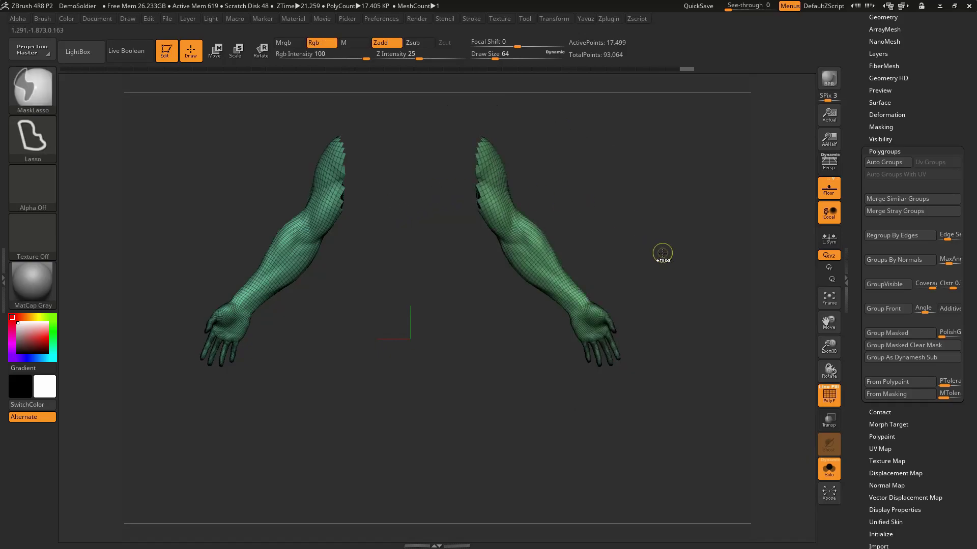
pyautogui.keyDown('ctrl'); pyautogui.click(636, 235); pyautogui.keyUp('ctrl')
pyautogui.keyDown('ctrl'); pyautogui.click(606, 246); pyautogui.keyUp('ctrl')
# Step: Hide the screen-right arm, group the visible left arm, and unhide the body
pyautogui.hotkey('ctrl', 'shift')
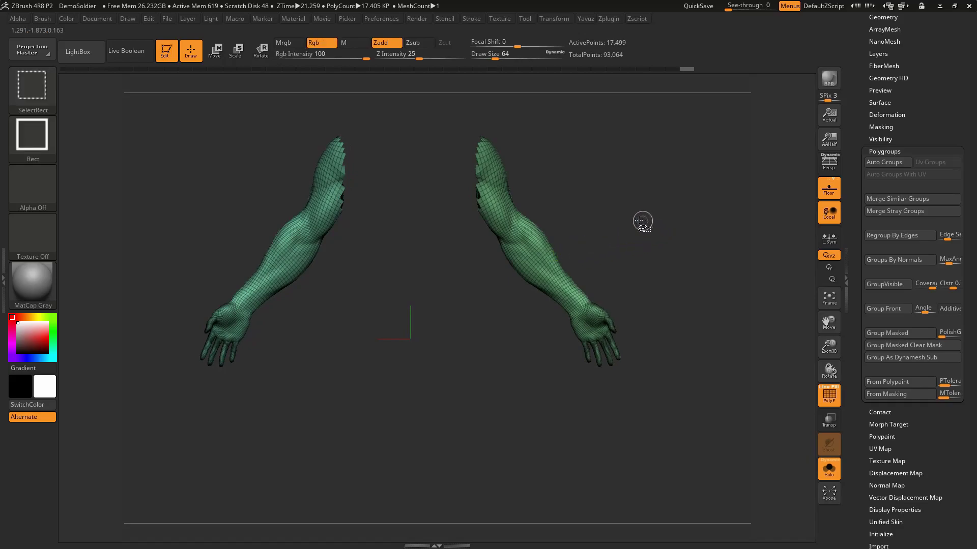
pyautogui.keyDown('ctrl'); pyautogui.keyDown('alt'); pyautogui.keyDown('shift'); pyautogui.click(542, 249); pyautogui.keyUp('shift'); pyautogui.keyUp('alt'); pyautogui.keyUp('ctrl')
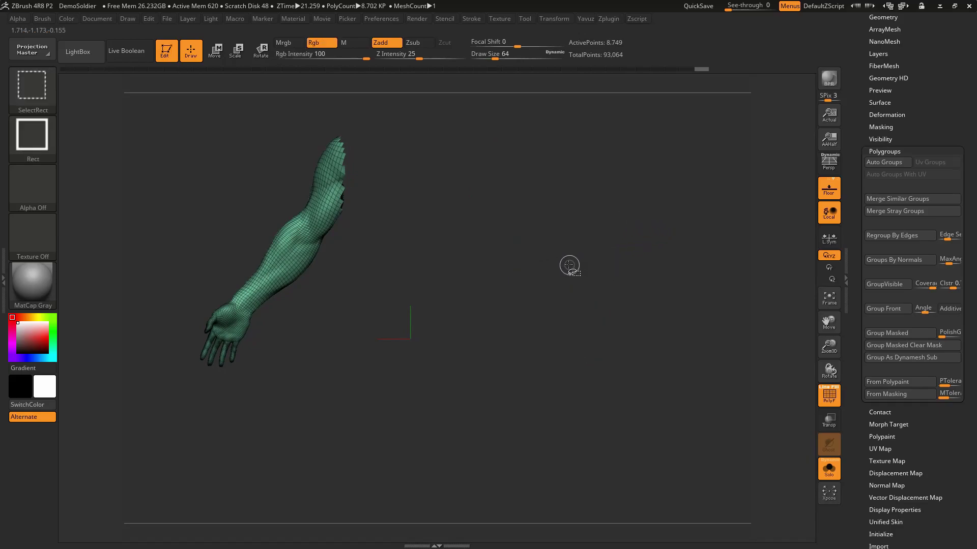
pyautogui.hotkey('ctrl', 'w')
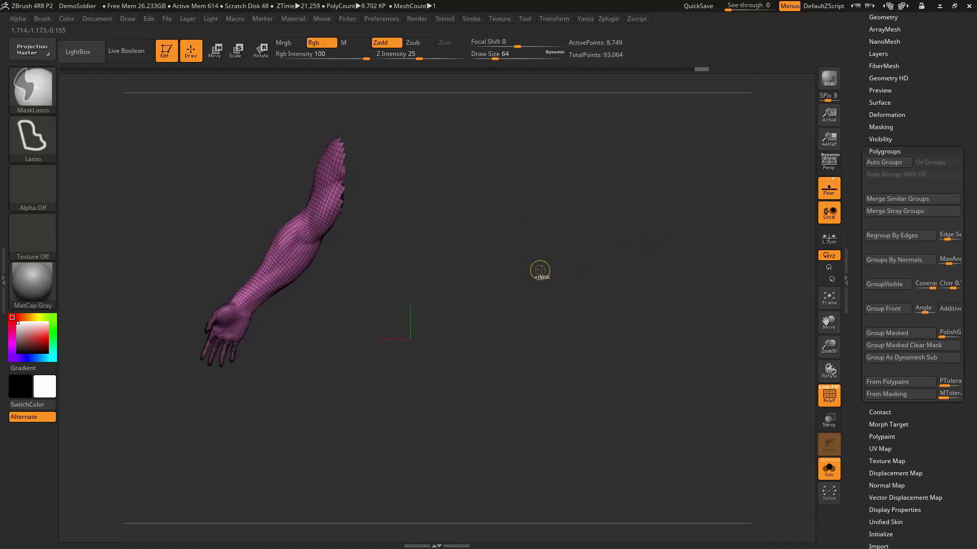
pyautogui.keyDown('ctrl'); pyautogui.keyDown('shift'); pyautogui.click(654, 255); pyautogui.keyUp('shift'); pyautogui.keyUp('ctrl')
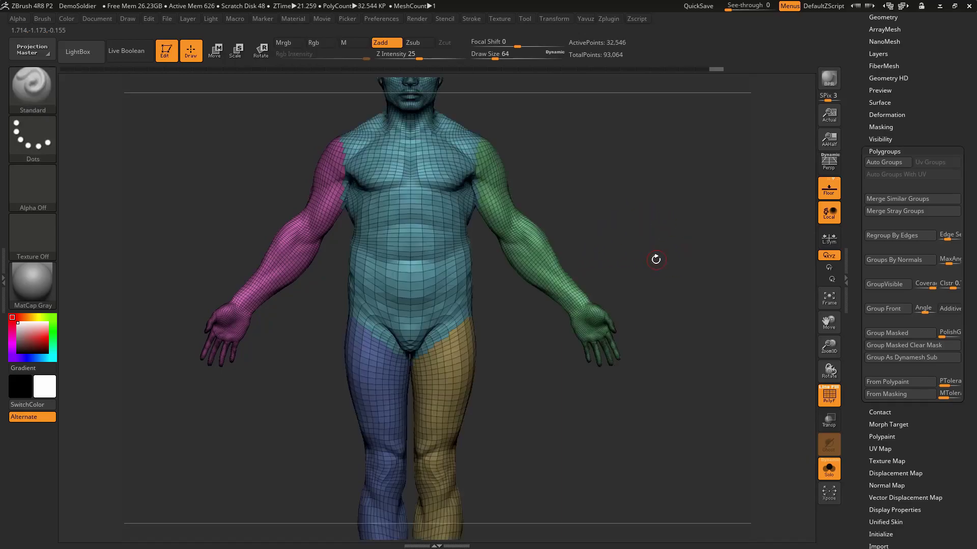
pyautogui.keyDown('alt'); pyautogui.moveTo(605, 241); pyautogui.dragTo(691, 318, button='right'); pyautogui.keyUp('alt')
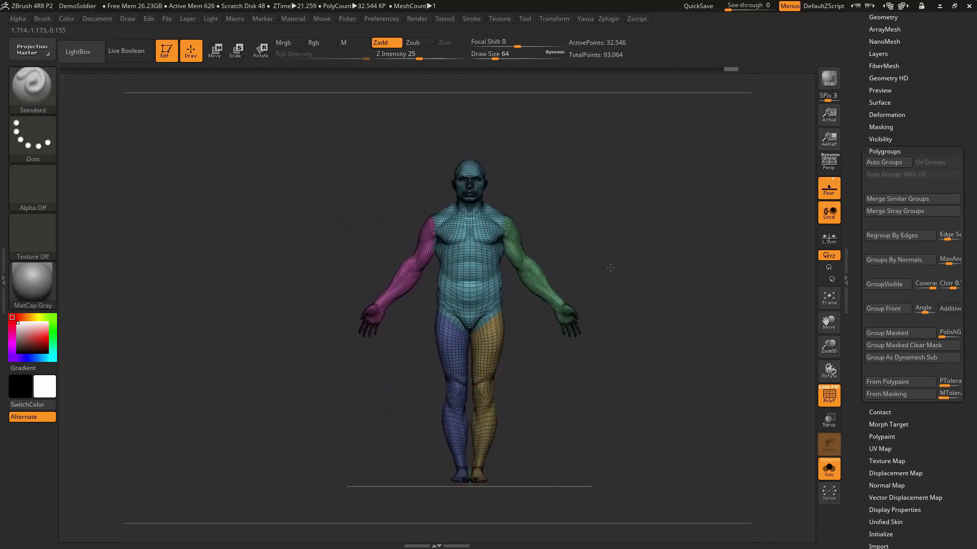
# Step: Lasso-mask the whole head and make it a new polygroup with Ctrl+W
pyautogui.moveTo(690, 318)
pyautogui.mouseDown()
pyautogui.moveTo(626, 289)
pyautogui.moveTo(631, 266)
pyautogui.moveTo(603, 296)
pyautogui.mouseUp()
pyautogui.keyDown('alt'); pyautogui.moveTo(707, 248); pyautogui.dragTo(608, 226); pyautogui.keyUp('alt')
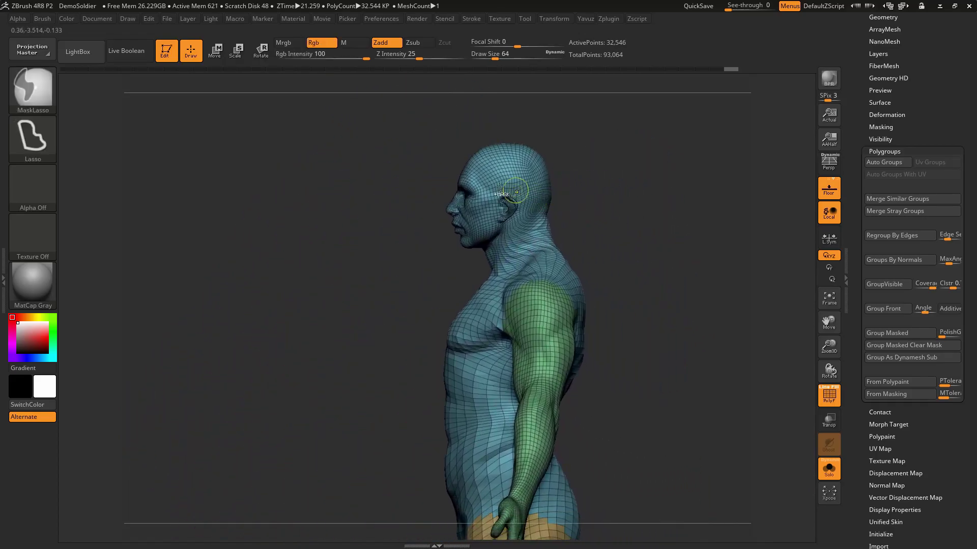
pyautogui.moveTo(392, 153)
pyautogui.keyDown('ctrl'); pyautogui.mouseDown()
pyautogui.moveTo(470, 258)
pyautogui.moveTo(441, 231)
pyautogui.mouseUp(); pyautogui.keyUp('ctrl')
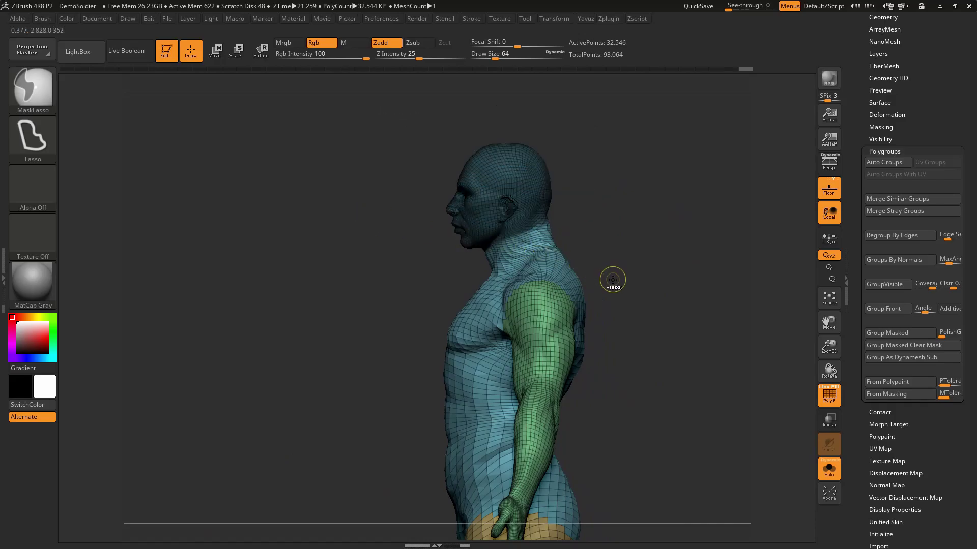
pyautogui.hotkey('ctrl', 'w')
# Step: Rotate back to a front view and reframe the entire soldier
pyautogui.moveTo(595, 280)
pyautogui.mouseDown()
pyautogui.moveTo(617, 204)
pyautogui.moveTo(612, 270)
pyautogui.moveTo(628, 270)
pyautogui.moveTo(639, 295)
pyautogui.mouseUp()
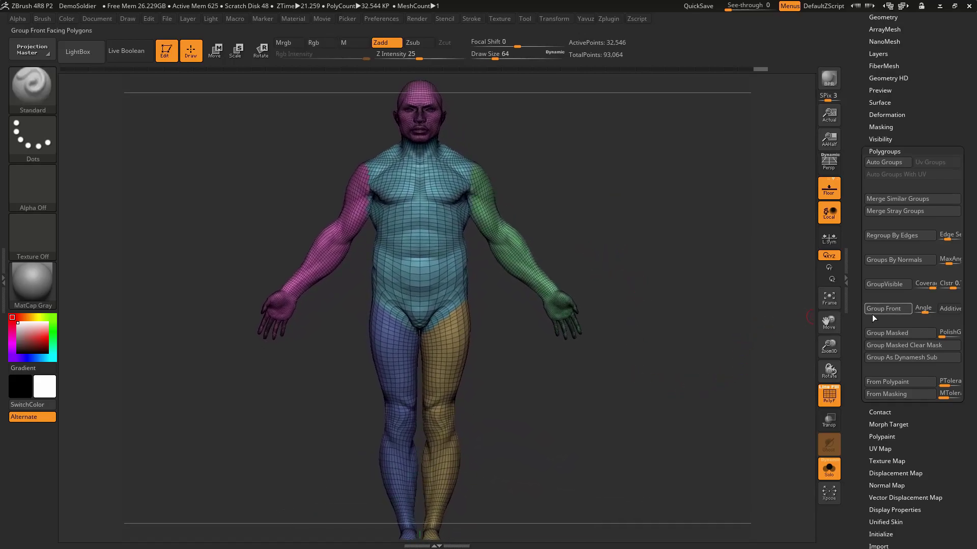
pyautogui.moveTo(703, 319); pyautogui.dragTo(636, 340)
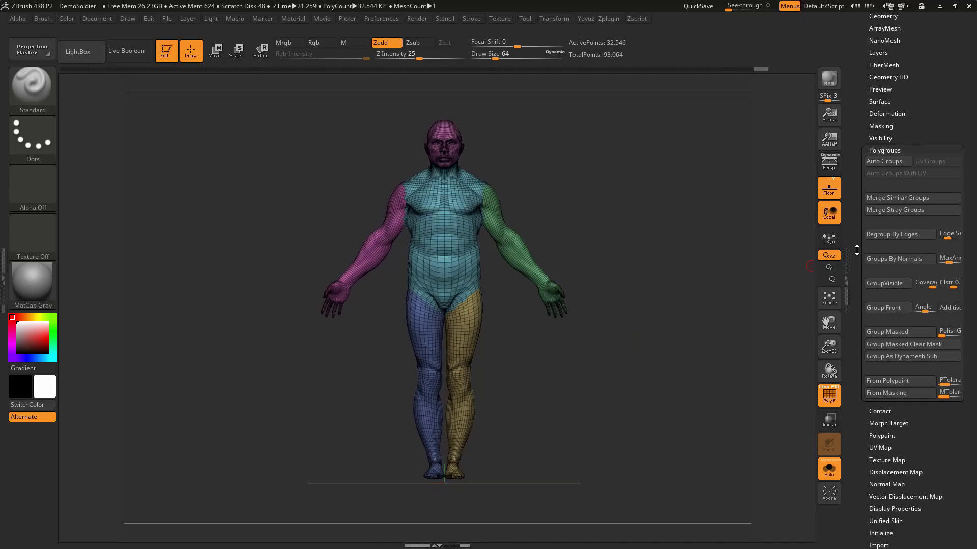
pyautogui.moveTo(860, 252); pyautogui.dragTo(858, 236)
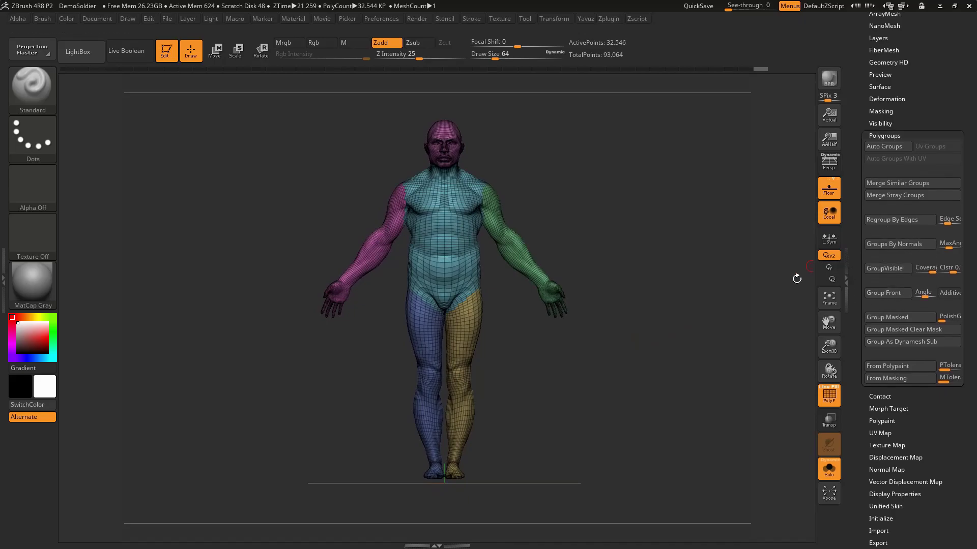
pyautogui.moveTo(797, 279)
pyautogui.keyDown('alt'); pyautogui.mouseDown()
pyautogui.moveTo(645, 321)
pyautogui.moveTo(645, 330)
pyautogui.mouseUp(); pyautogui.keyUp('alt')
pyautogui.keyDown('alt'); pyautogui.moveTo(482, 202); pyautogui.dragTo(375, 226); pyautogui.keyUp('alt')
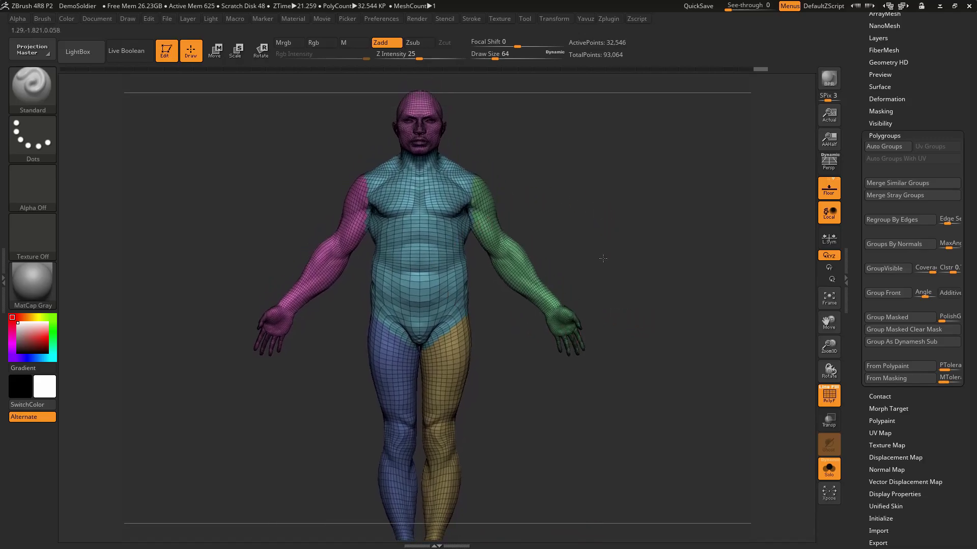
pyautogui.keyDown('alt'); pyautogui.moveTo(556, 155); pyautogui.dragTo(558, 177); pyautogui.keyUp('alt')
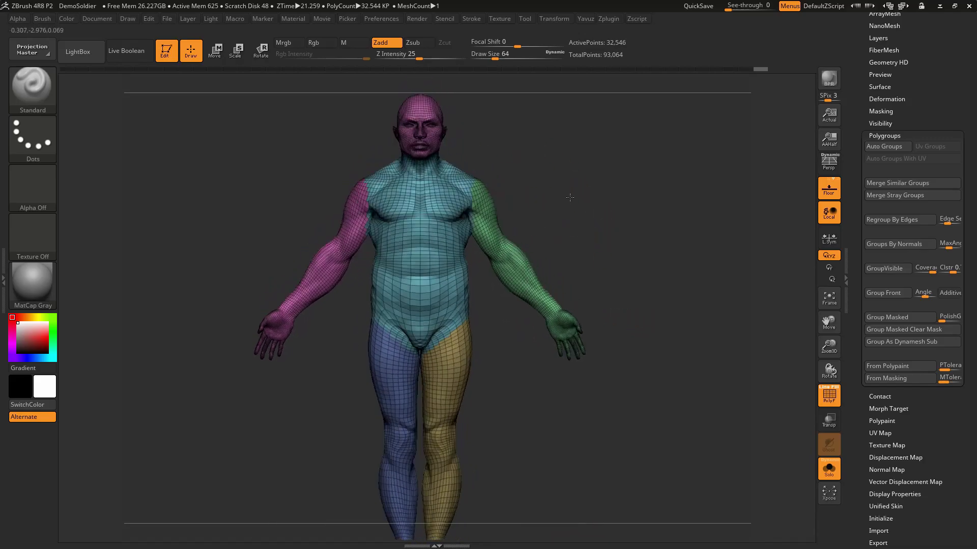
# Step: Swap the soldier for the Cube3D primitive from 3D Meshes, then zoom in on it in front view
pyautogui.scroll(2, 859, 96)
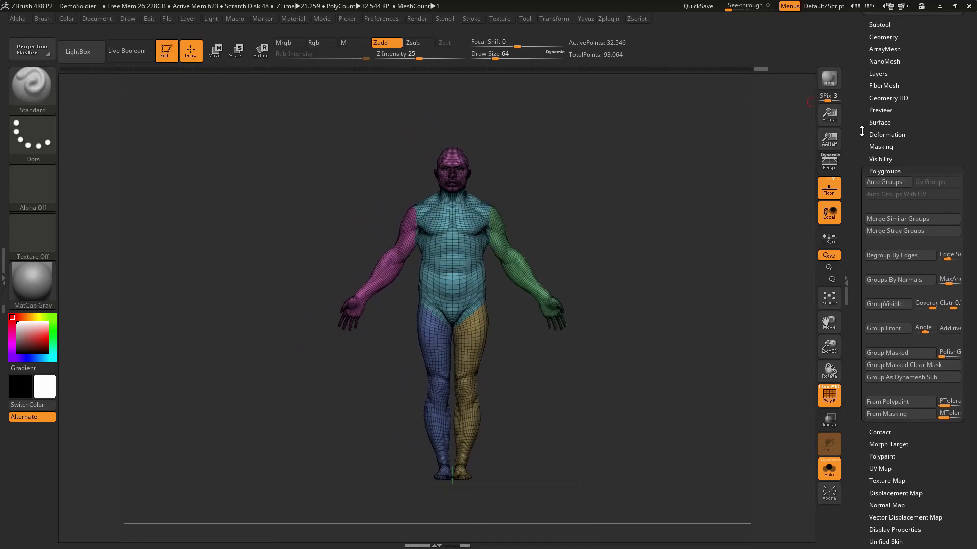
pyautogui.scroll(2, 864, 95)
pyautogui.scroll(1, 879, 92)
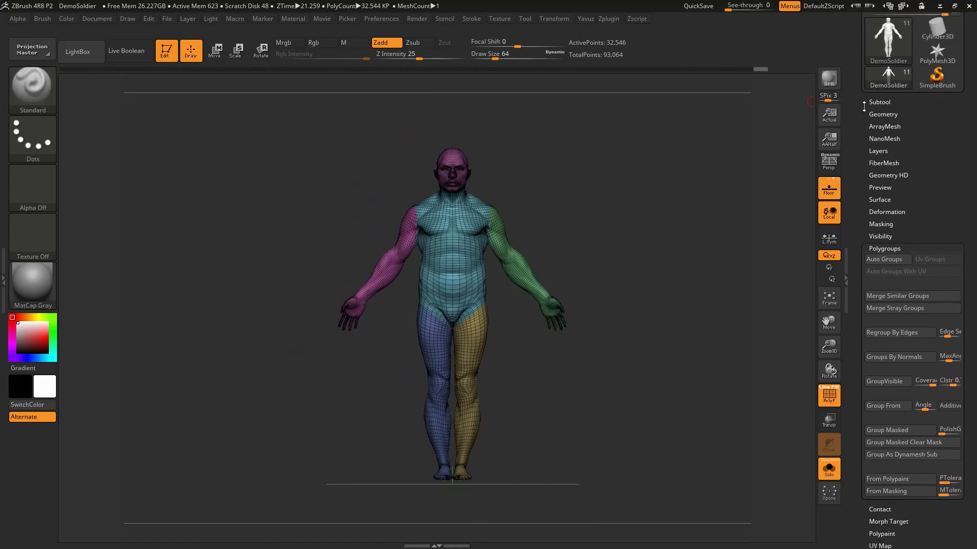
pyautogui.click(878, 102)
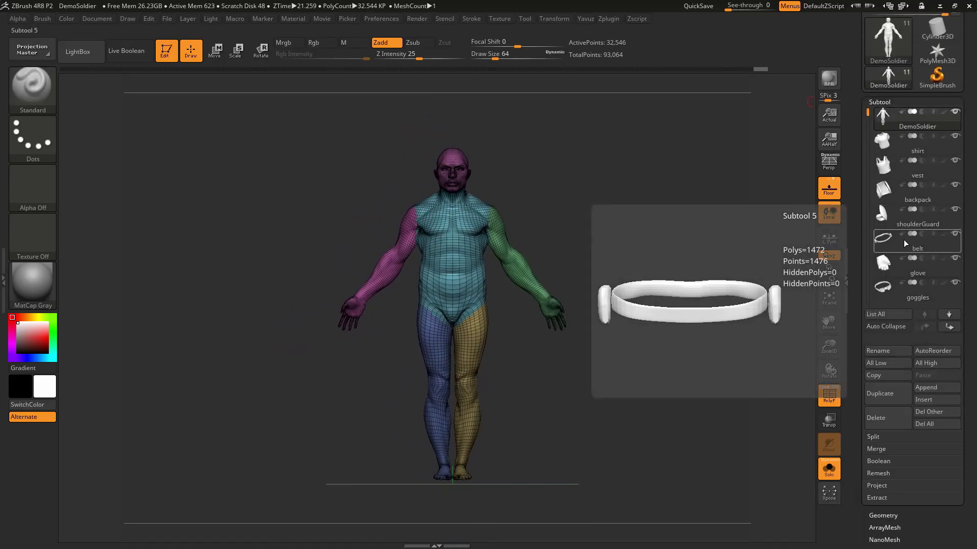
pyautogui.scroll(1, 868, 123)
pyautogui.scroll(1, 868, 123)
pyautogui.click(886, 106)
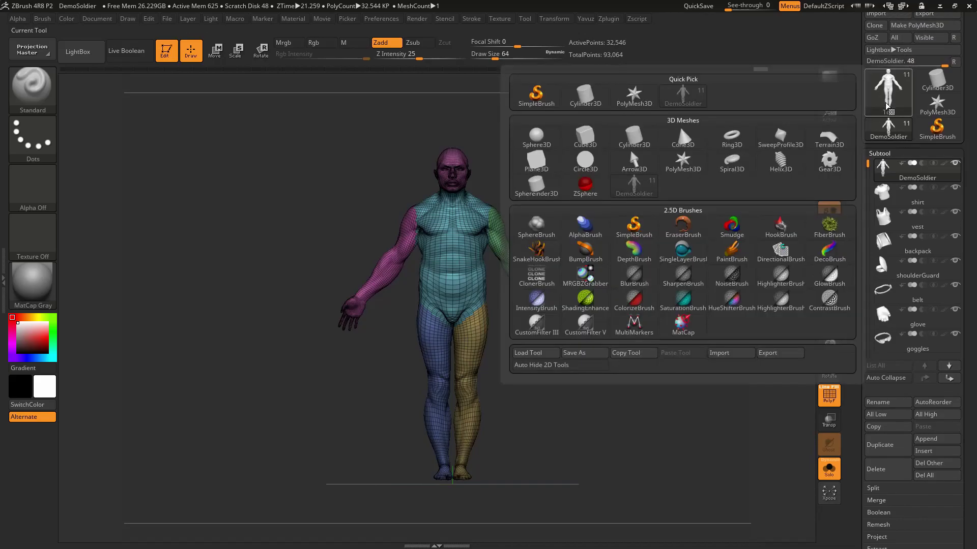
pyautogui.click(585, 138)
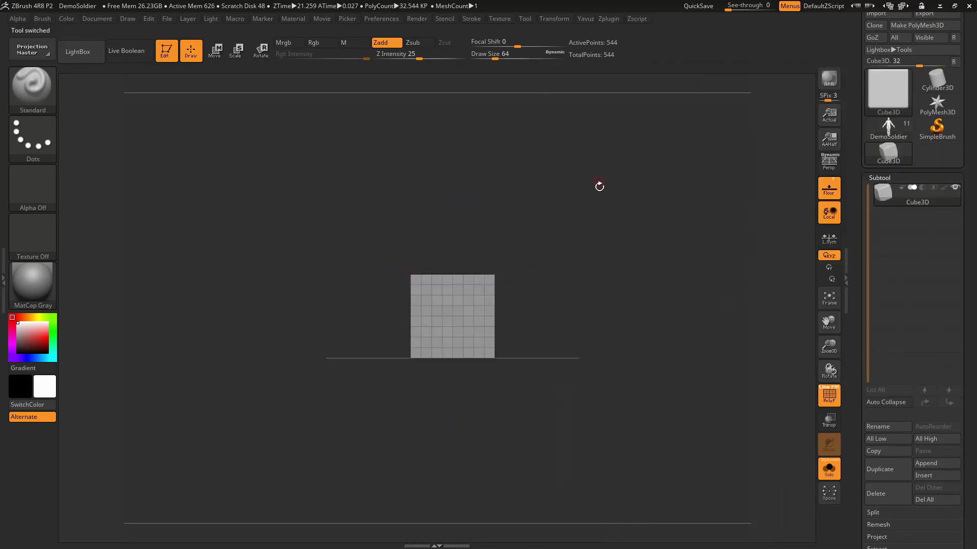
pyautogui.moveTo(579, 292)
pyautogui.keyDown('shift'); pyautogui.mouseDown()
pyautogui.moveTo(617, 290)
pyautogui.moveTo(611, 296)
pyautogui.mouseUp(); pyautogui.keyUp('shift')
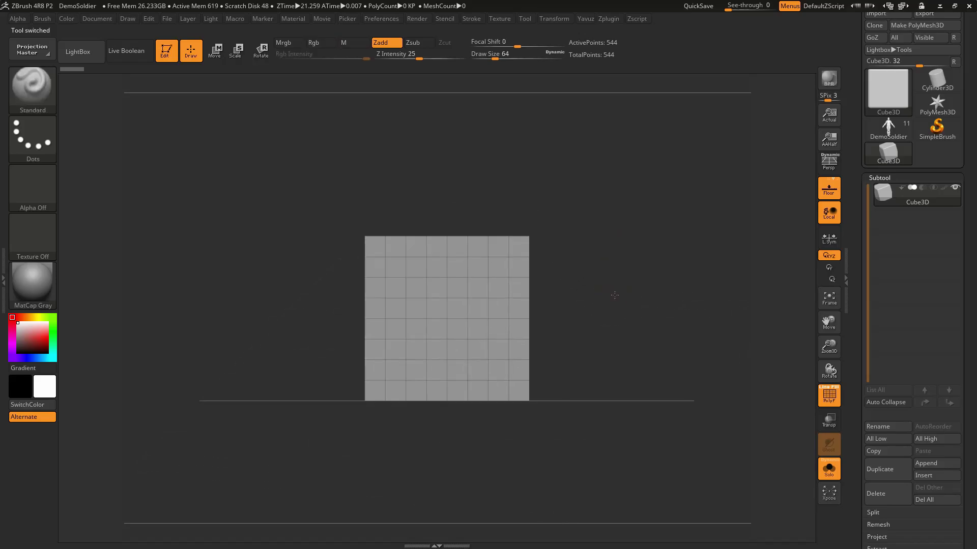
pyautogui.moveTo(611, 296)
pyautogui.keyDown('alt'); pyautogui.mouseDown()
pyautogui.moveTo(629, 294)
pyautogui.moveTo(637, 246)
pyautogui.moveTo(621, 264)
pyautogui.mouseUp(); pyautogui.keyUp('alt')
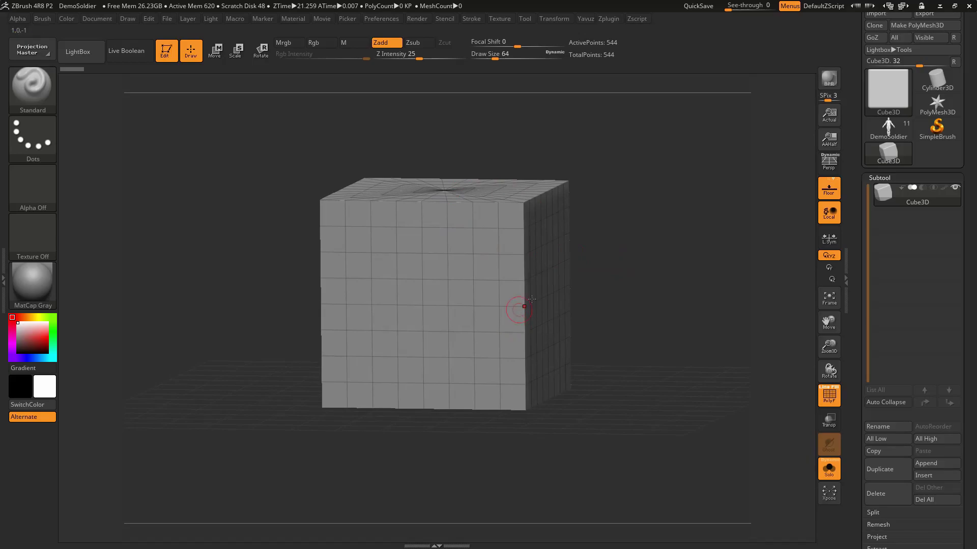
pyautogui.moveTo(853, 167); pyautogui.dragTo(848, 208)
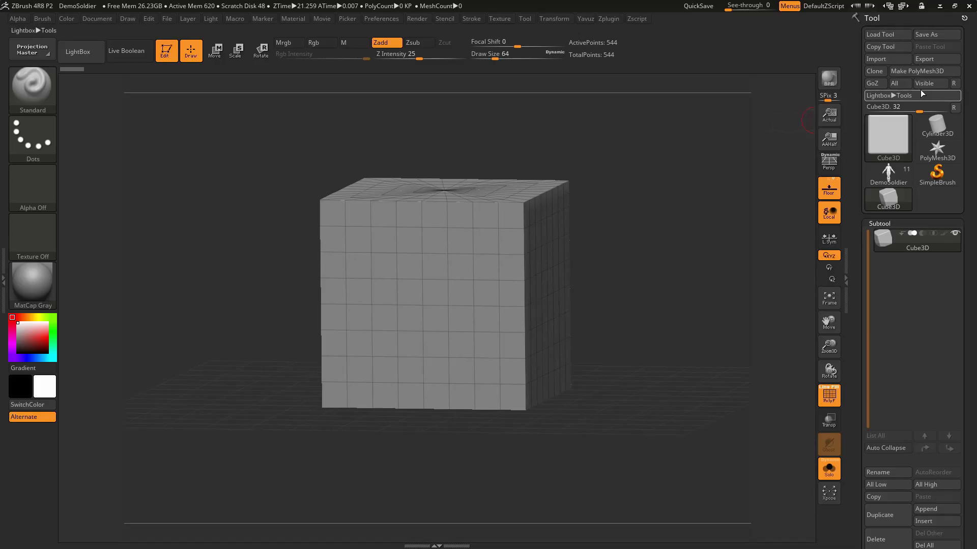
# Step: Convert the cube into the PM3D_Cube3D polymesh and check it from a front view
pyautogui.click(912, 72)
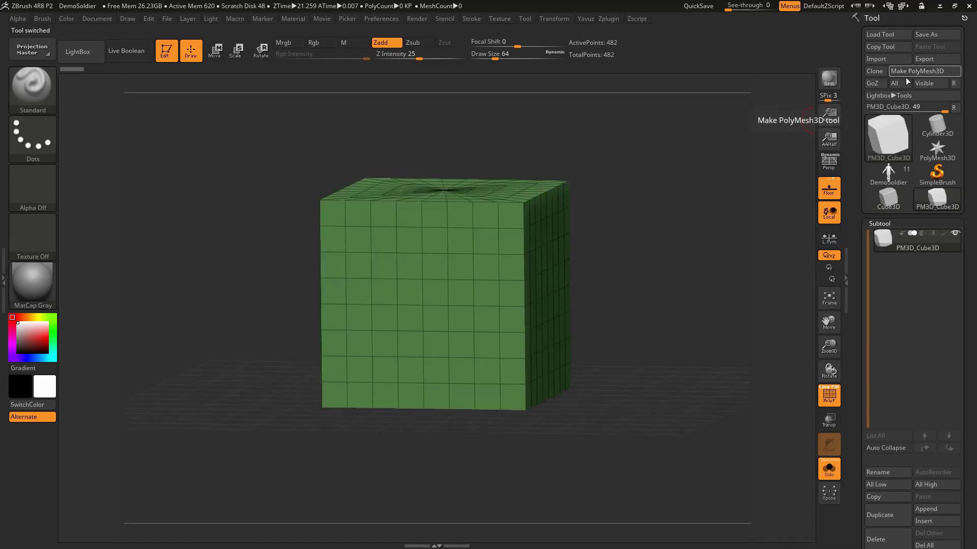
pyautogui.keyDown('shift'); pyautogui.moveTo(632, 254); pyautogui.dragTo(551, 275); pyautogui.keyUp('shift')
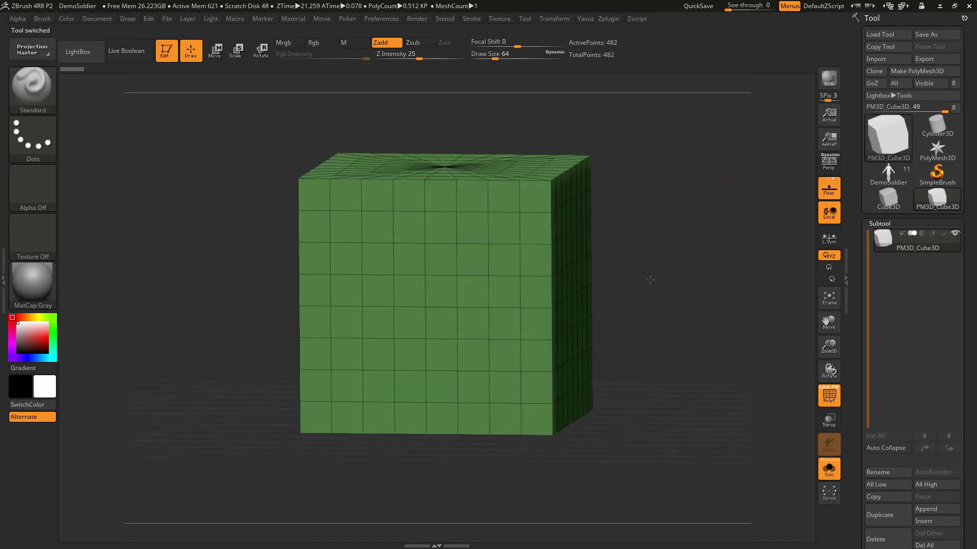
pyautogui.moveTo(675, 241)
pyautogui.keyDown('shift'); pyautogui.mouseDown()
pyautogui.moveTo(618, 270)
pyautogui.moveTo(630, 258)
pyautogui.mouseUp(); pyautogui.keyUp('shift')
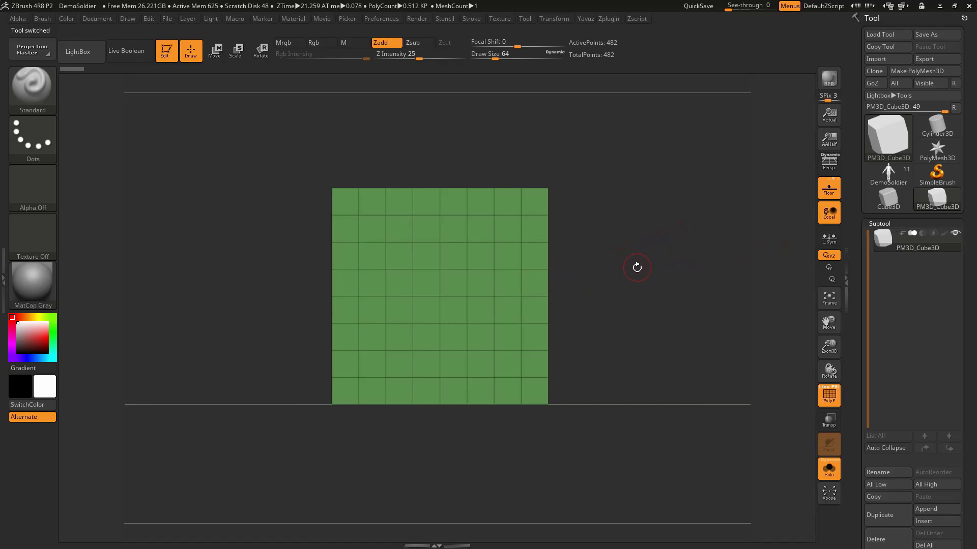
pyautogui.moveTo(637, 268)
pyautogui.keyDown('shift'); pyautogui.mouseDown()
pyautogui.moveTo(602, 275)
pyautogui.moveTo(609, 292)
pyautogui.moveTo(613, 273)
pyautogui.moveTo(632, 294)
pyautogui.mouseUp(); pyautogui.keyUp('shift')
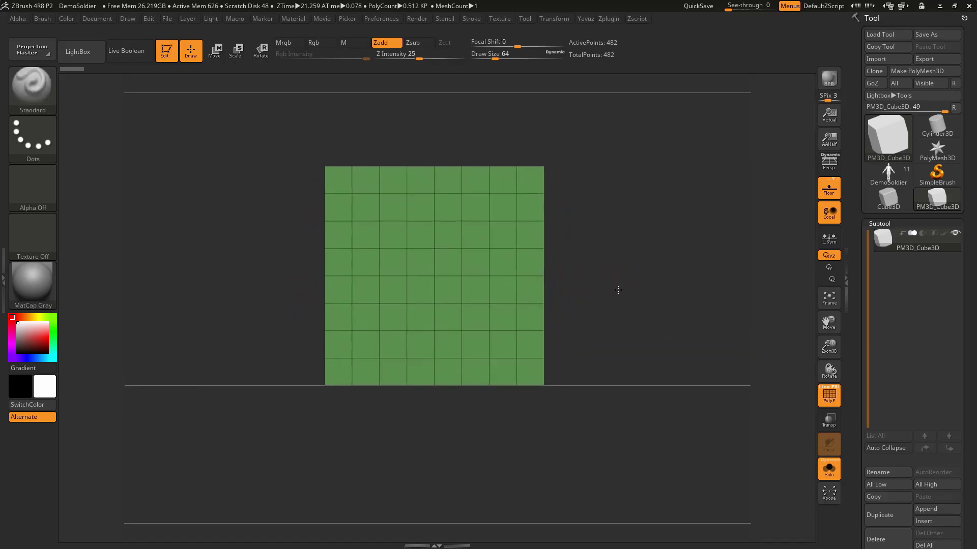
# Step: Orbit the green cube, scroll the Tool palette down and expand the Polygroups options
pyautogui.moveTo(859, 308); pyautogui.dragTo(859, 244)
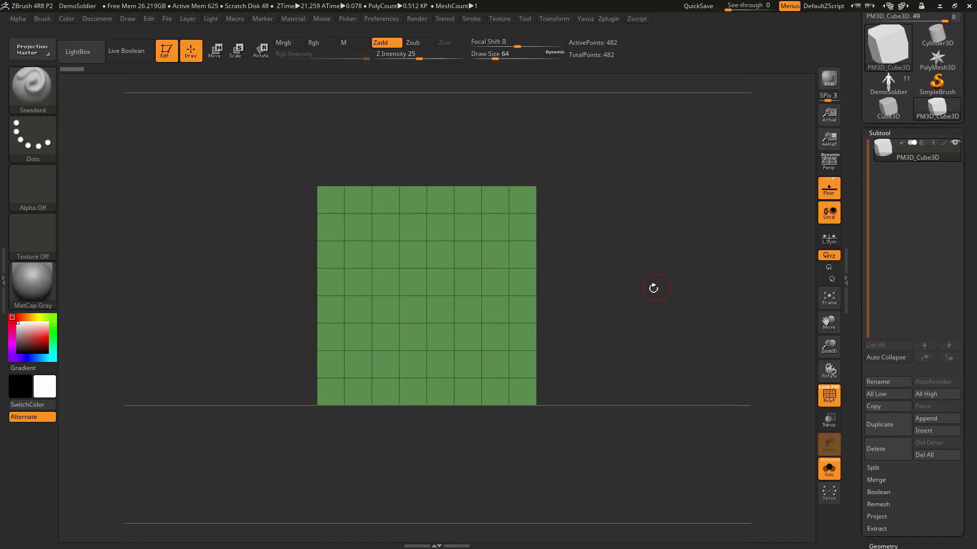
pyautogui.moveTo(652, 285)
pyautogui.mouseDown()
pyautogui.moveTo(650, 301)
pyautogui.moveTo(651, 292)
pyautogui.mouseUp()
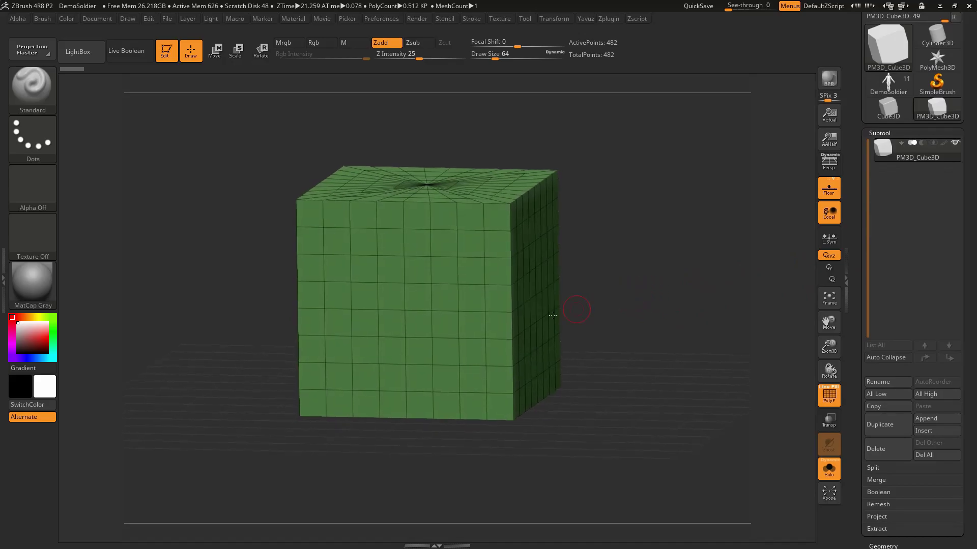
pyautogui.moveTo(647, 251)
pyautogui.keyDown('alt'); pyautogui.mouseDown()
pyautogui.moveTo(608, 232)
pyautogui.moveTo(590, 248)
pyautogui.mouseUp(); pyautogui.keyUp('alt')
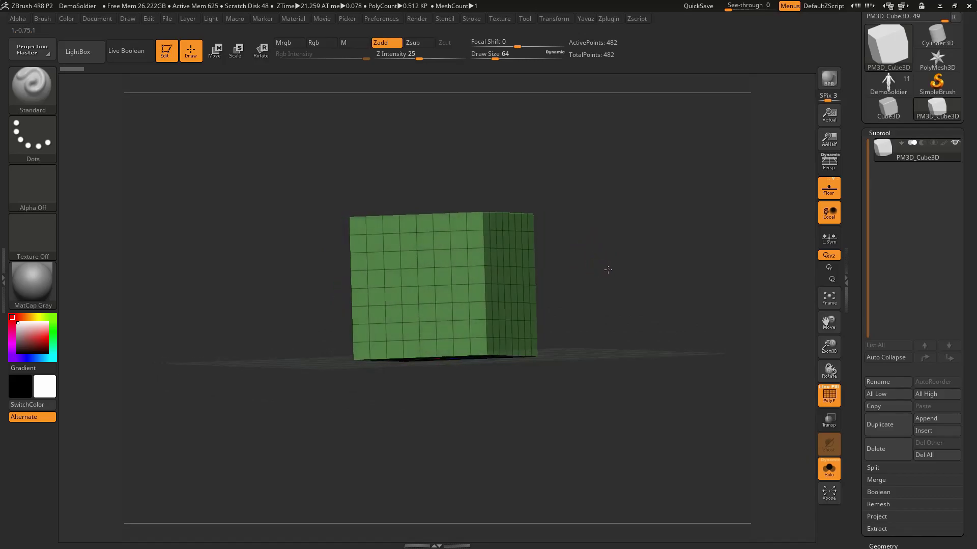
pyautogui.moveTo(609, 277)
pyautogui.mouseDown()
pyautogui.moveTo(620, 264)
pyautogui.moveTo(539, 212)
pyautogui.mouseUp()
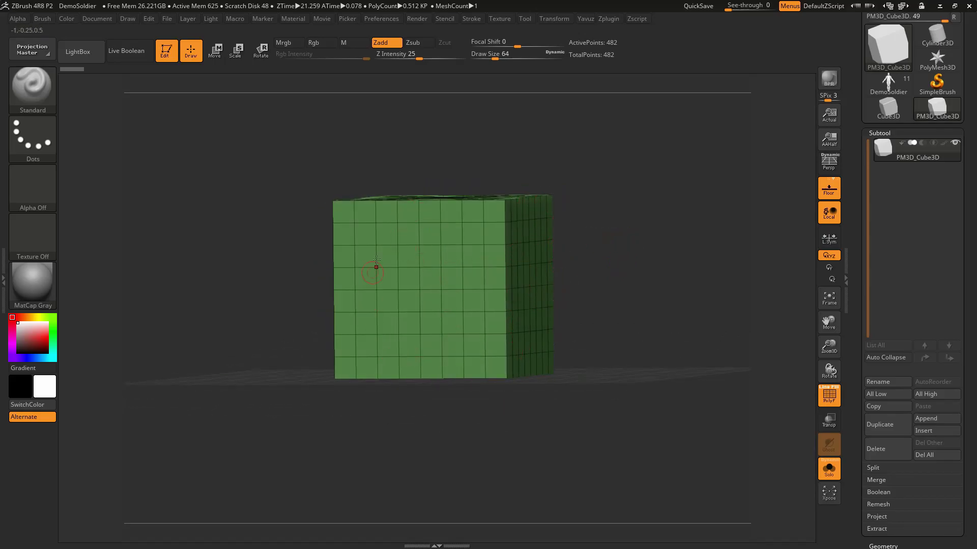
pyautogui.moveTo(377, 259)
pyautogui.mouseDown()
pyautogui.moveTo(610, 257)
pyautogui.moveTo(494, 353)
pyautogui.moveTo(628, 233)
pyautogui.moveTo(643, 231)
pyautogui.mouseUp()
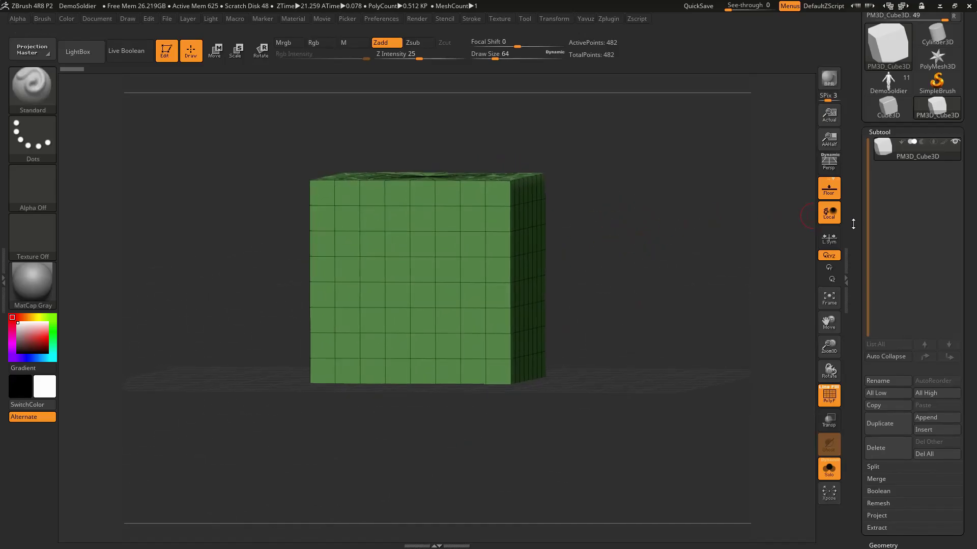
pyautogui.moveTo(853, 225); pyautogui.dragTo(849, 113)
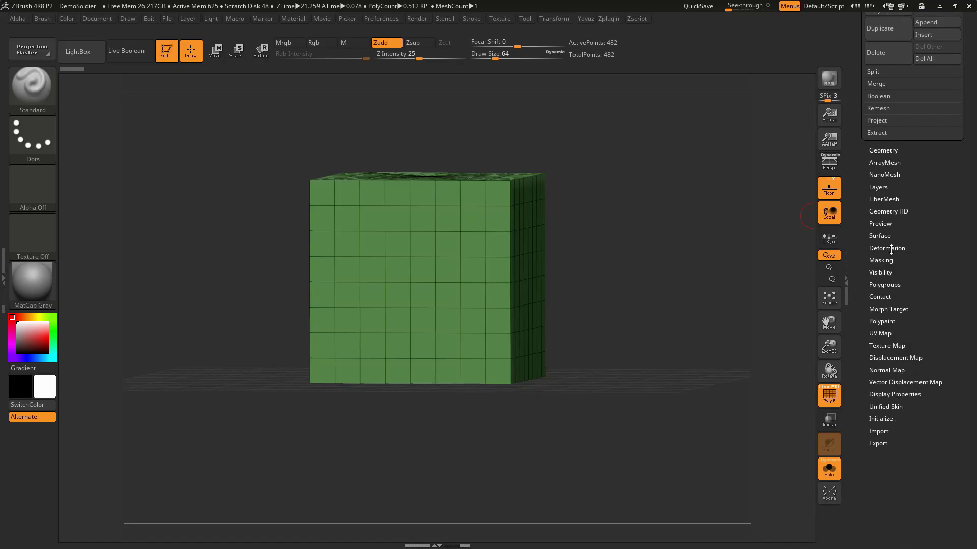
pyautogui.click(893, 281)
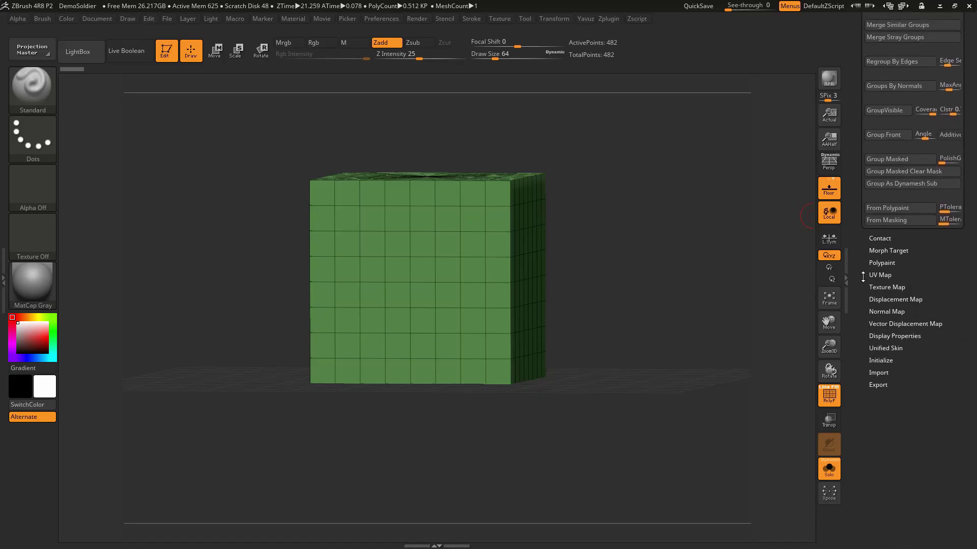
# Step: Apply Groups By Normals so the cube gets a green front and teal sides, then orbit to inspect
pyautogui.scroll(2, 867, 300)
pyautogui.keyDown('shift'); pyautogui.moveTo(677, 257); pyautogui.dragTo(653, 262); pyautogui.keyUp('shift')
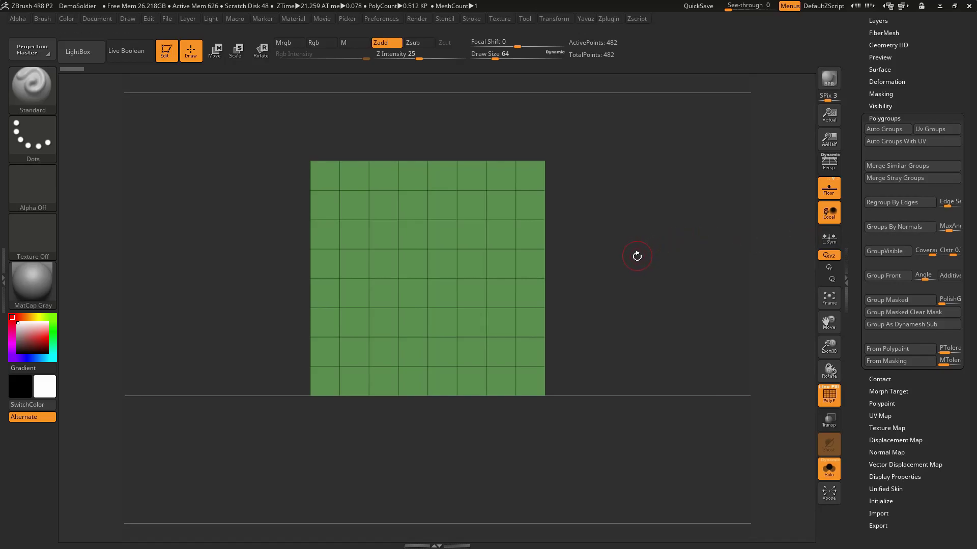
pyautogui.keyDown('alt'); pyautogui.moveTo(637, 255); pyautogui.dragTo(648, 262); pyautogui.keyUp('alt')
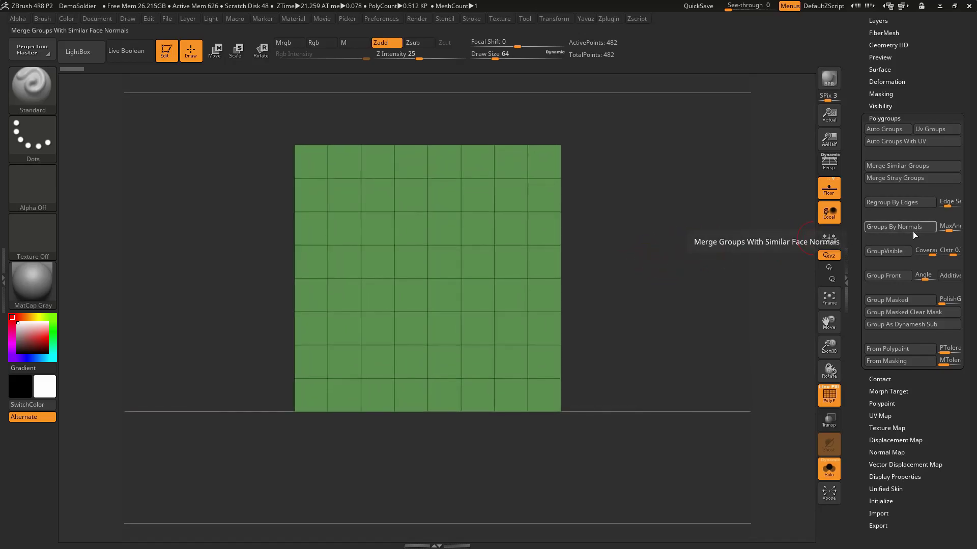
pyautogui.moveTo(683, 290)
pyautogui.mouseDown()
pyautogui.moveTo(659, 311)
pyautogui.moveTo(701, 288)
pyautogui.moveTo(850, 265)
pyautogui.mouseUp()
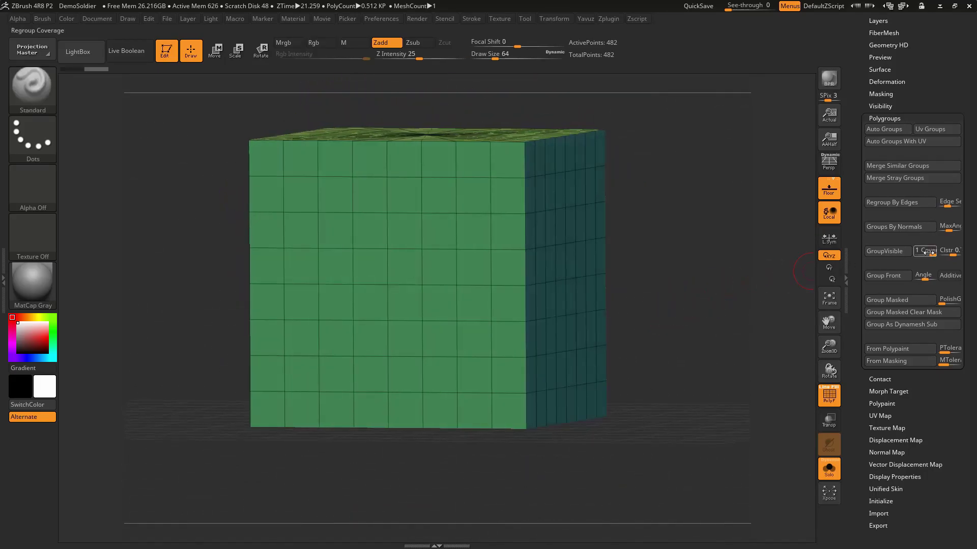
pyautogui.moveTo(722, 254)
pyautogui.keyDown('alt'); pyautogui.mouseDown()
pyautogui.moveTo(698, 271)
pyautogui.moveTo(560, 279)
pyautogui.mouseUp(); pyautogui.keyUp('alt')
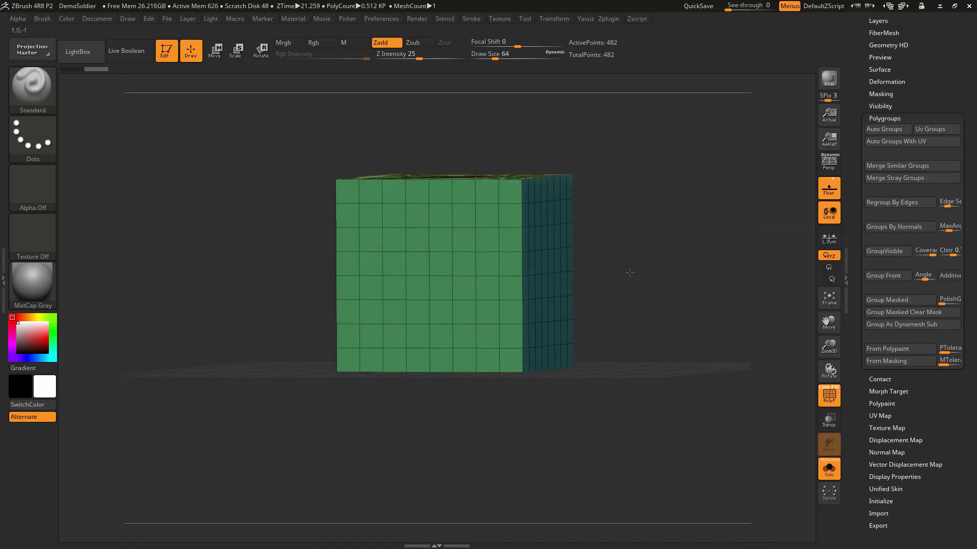
pyautogui.moveTo(630, 275)
pyautogui.keyDown('shift'); pyautogui.mouseDown()
pyautogui.moveTo(645, 279)
pyautogui.moveTo(631, 277)
pyautogui.mouseUp(); pyautogui.keyUp('shift')
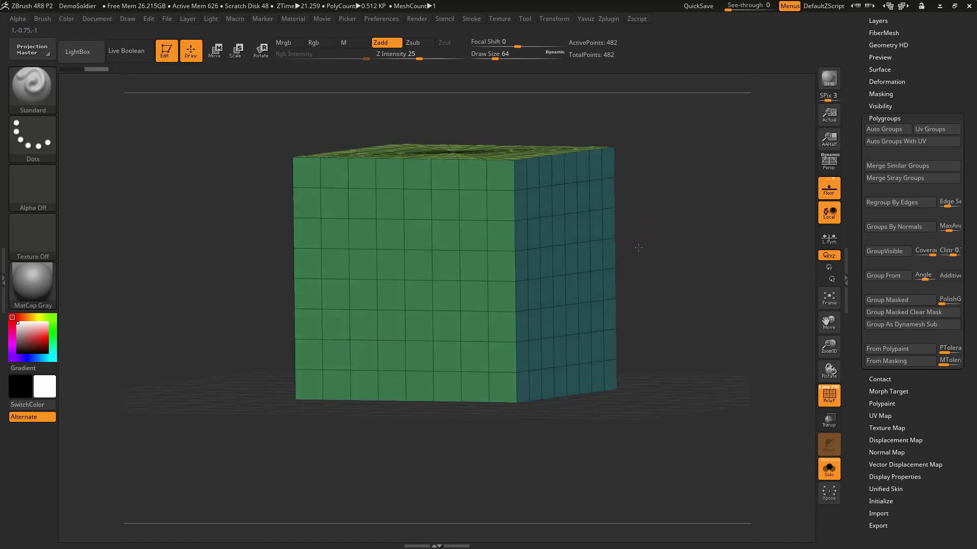
pyautogui.moveTo(642, 246)
pyautogui.keyDown('shift'); pyautogui.mouseDown()
pyautogui.moveTo(668, 253)
pyautogui.moveTo(665, 274)
pyautogui.moveTo(714, 251)
pyautogui.mouseUp(); pyautogui.keyUp('shift')
pyautogui.click(927, 231)
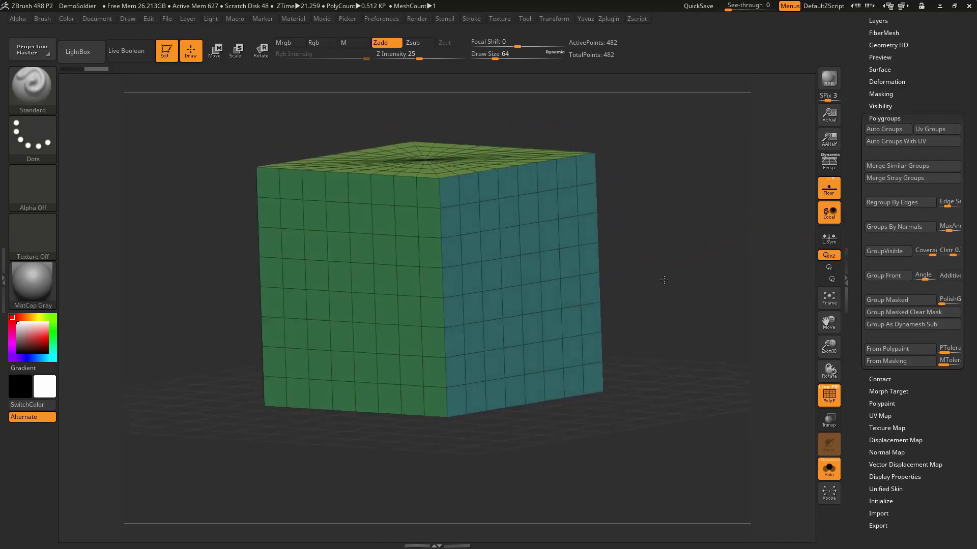
pyautogui.moveTo(683, 297)
pyautogui.mouseDown()
pyautogui.moveTo(658, 320)
pyautogui.moveTo(697, 302)
pyautogui.mouseUp()
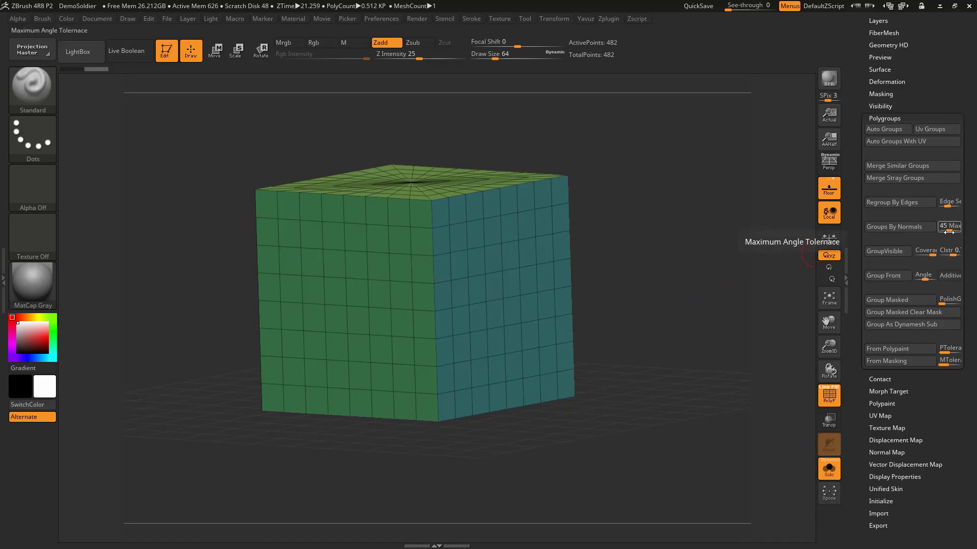
pyautogui.moveTo(666, 300)
pyautogui.mouseDown()
pyautogui.moveTo(644, 323)
pyautogui.moveTo(616, 307)
pyautogui.mouseUp()
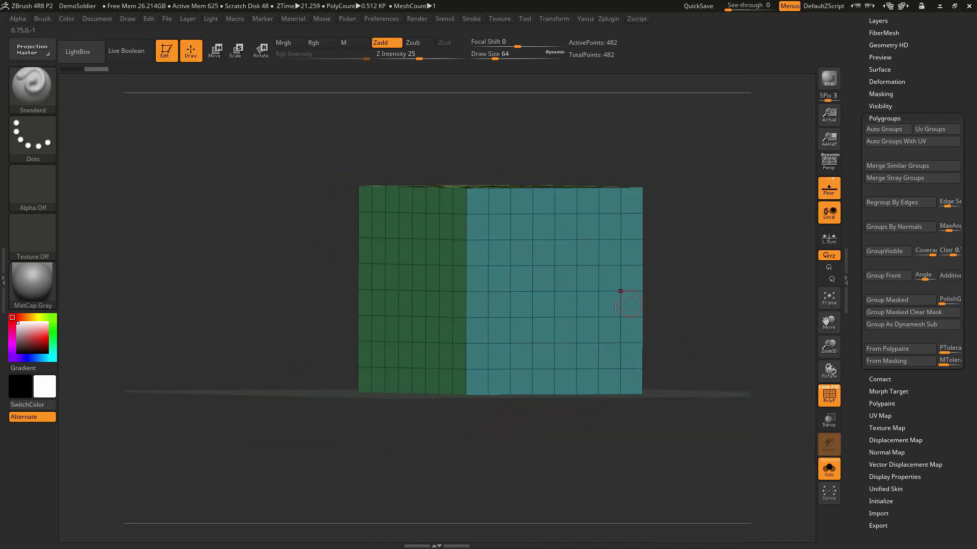
pyautogui.moveTo(699, 231)
pyautogui.mouseDown()
pyautogui.moveTo(687, 218)
pyautogui.moveTo(809, 224)
pyautogui.mouseUp()
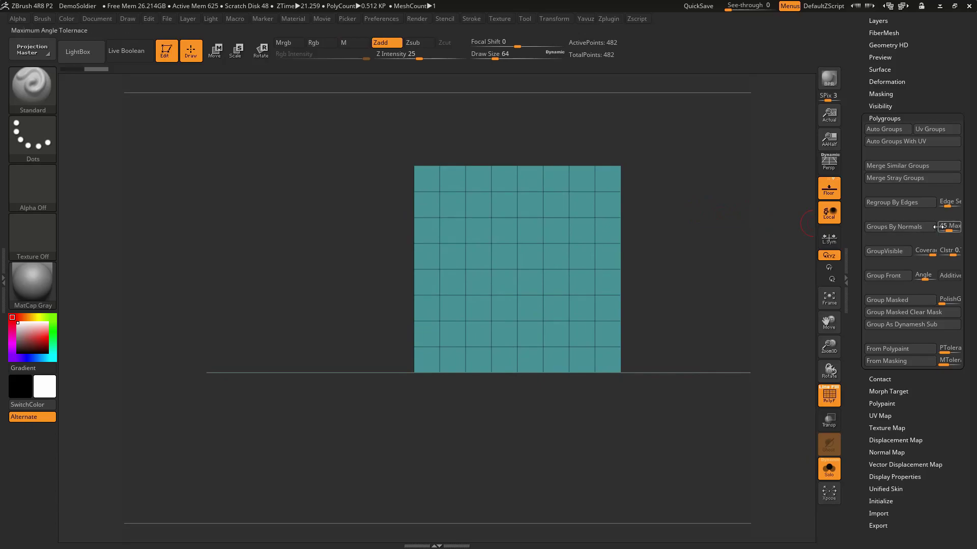
pyautogui.moveTo(719, 237); pyautogui.dragTo(708, 248)
pyautogui.moveTo(703, 243)
pyautogui.mouseDown()
pyautogui.moveTo(721, 259)
pyautogui.moveTo(702, 259)
pyautogui.moveTo(733, 230)
pyautogui.moveTo(664, 229)
pyautogui.mouseUp()
# Step: Mask all but the cube's left column, pull that column out to the left, then clear the mask
pyautogui.moveTo(388, 192)
pyautogui.keyDown('ctrl'); pyautogui.keyDown('shift'); pyautogui.mouseDown()
pyautogui.moveTo(447, 235)
pyautogui.moveTo(416, 333)
pyautogui.moveTo(383, 330)
pyautogui.mouseUp(); pyautogui.keyUp('shift'); pyautogui.keyUp('ctrl')
pyautogui.keyDown('ctrl'); pyautogui.click(684, 268); pyautogui.keyUp('ctrl')
pyautogui.press('w')
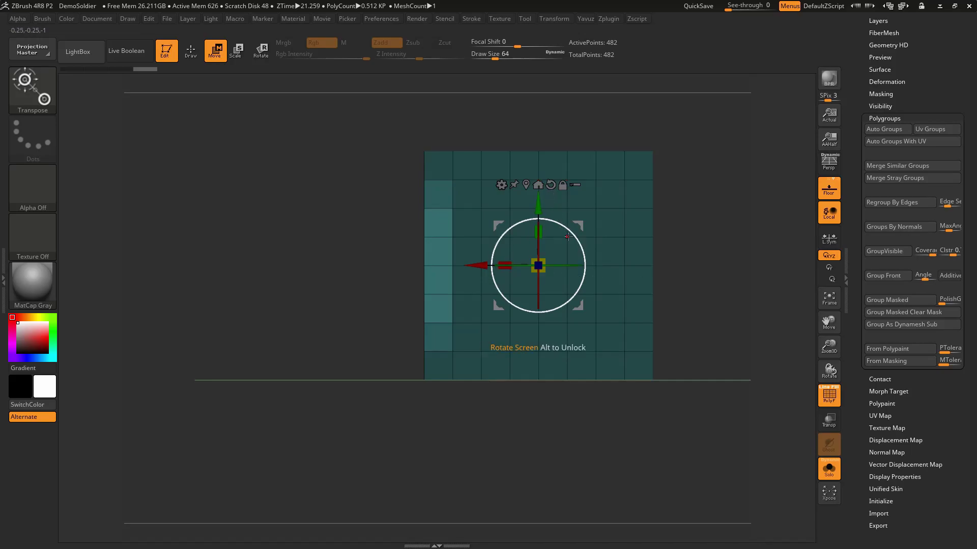
pyautogui.press('y')
pyautogui.moveTo(425, 266)
pyautogui.mouseDown()
pyautogui.moveTo(360, 262)
pyautogui.moveTo(393, 274)
pyautogui.mouseUp()
pyautogui.moveTo(700, 260); pyautogui.dragTo(699, 265)
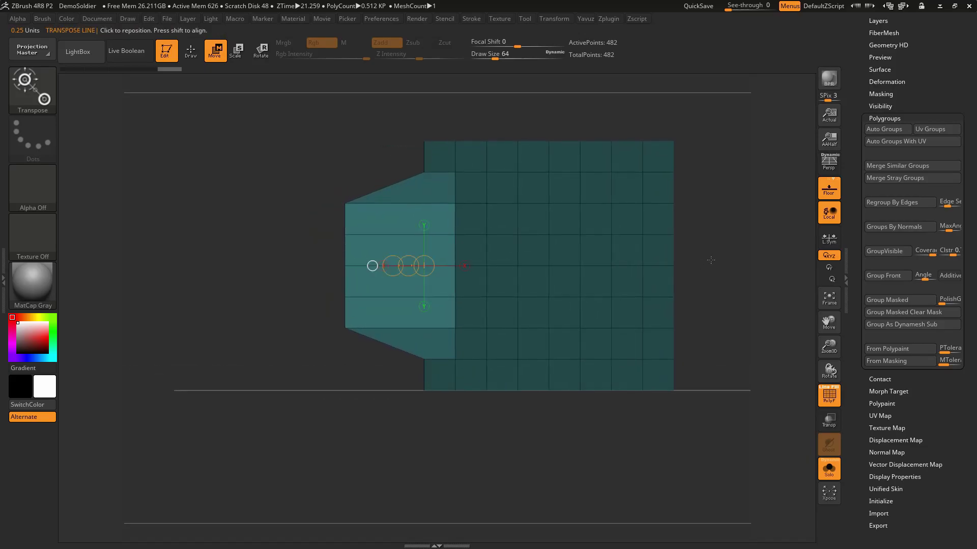
pyautogui.moveTo(711, 260)
pyautogui.keyDown('ctrl'); pyautogui.mouseDown()
pyautogui.moveTo(730, 264)
pyautogui.moveTo(733, 226)
pyautogui.moveTo(733, 235)
pyautogui.mouseUp(); pyautogui.keyUp('ctrl')
pyautogui.press('q')
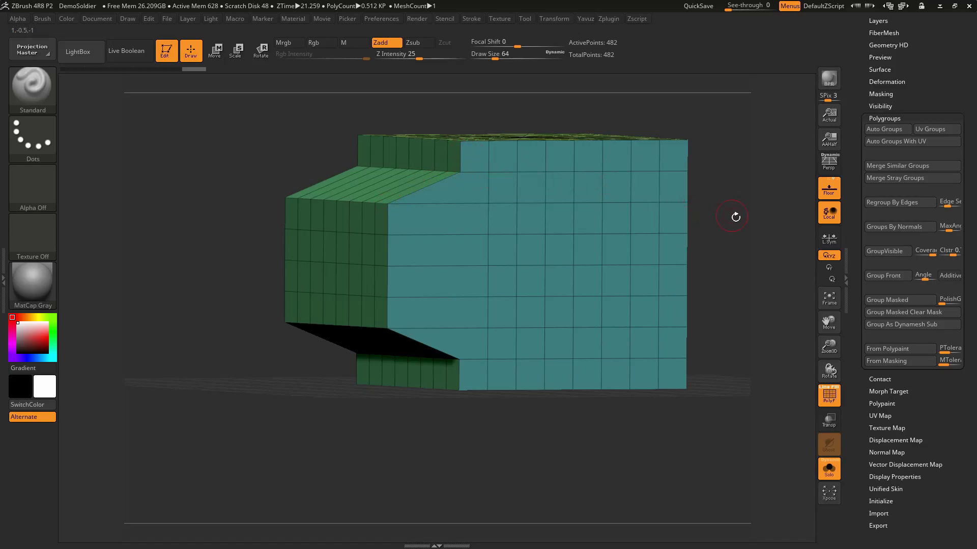
# Step: Apply Groups By Normals so the extension shows its own red end and magenta top groups
pyautogui.moveTo(735, 217); pyautogui.dragTo(710, 257)
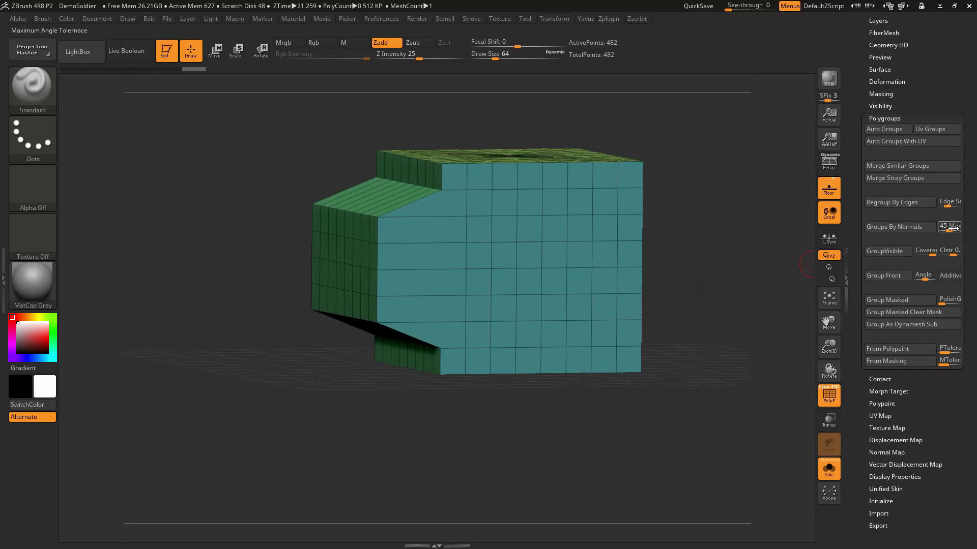
pyautogui.click(888, 227)
pyautogui.moveTo(703, 288)
pyautogui.mouseDown()
pyautogui.moveTo(704, 307)
pyautogui.moveTo(710, 249)
pyautogui.moveTo(700, 303)
pyautogui.moveTo(726, 277)
pyautogui.mouseUp()
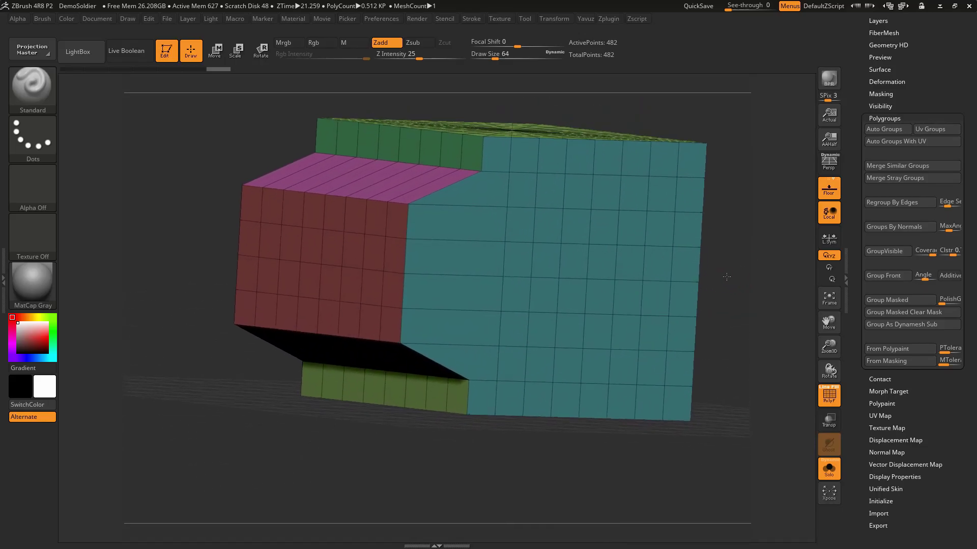
pyautogui.moveTo(726, 277)
pyautogui.keyDown('shift'); pyautogui.mouseDown()
pyautogui.moveTo(740, 271)
pyautogui.moveTo(731, 273)
pyautogui.moveTo(748, 283)
pyautogui.moveTo(742, 273)
pyautogui.mouseUp(); pyautogui.keyUp('shift')
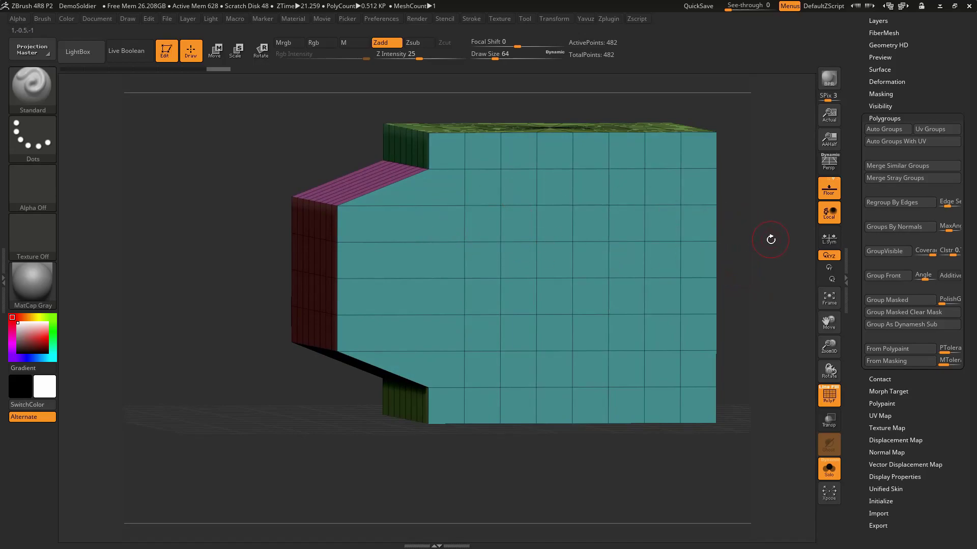
pyautogui.keyDown('shift'); pyautogui.moveTo(771, 239); pyautogui.dragTo(744, 240); pyautogui.keyUp('shift')
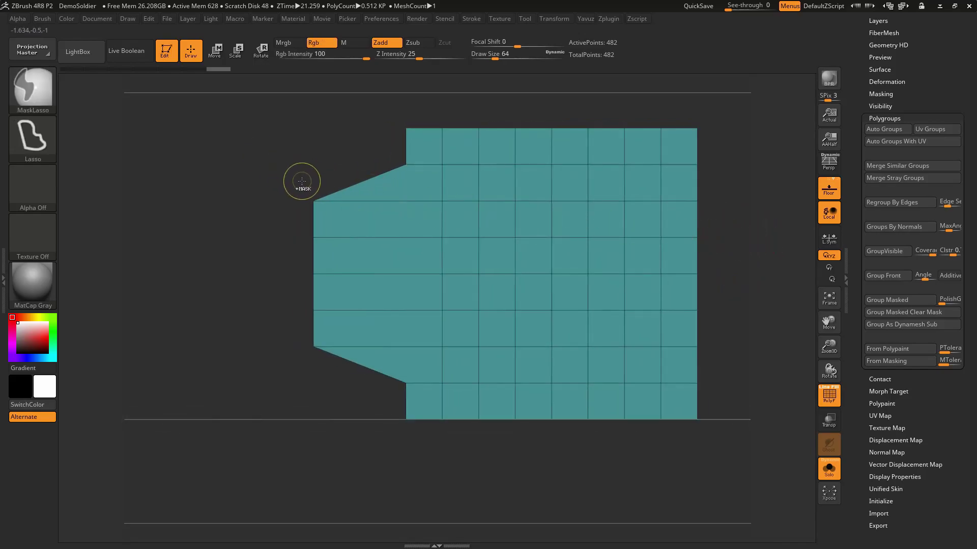
# Step: Mask all but the side extension's upper quads and raise them with a vertical transpose line
pyautogui.keyDown('ctrl'); pyautogui.moveTo(275, 160); pyautogui.dragTo(279, 244); pyautogui.keyUp('ctrl')
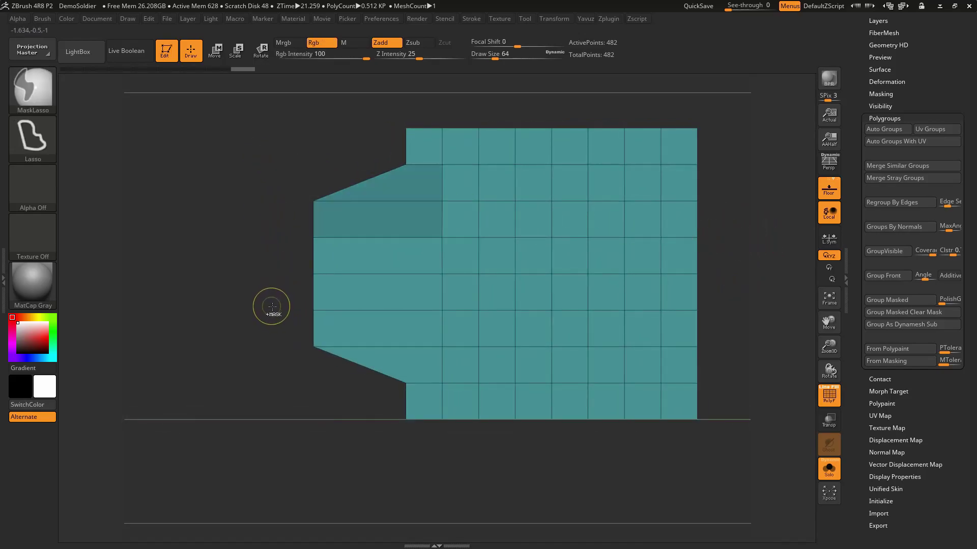
pyautogui.keyDown('ctrl'); pyautogui.click(283, 312); pyautogui.keyUp('ctrl')
pyautogui.press('w')
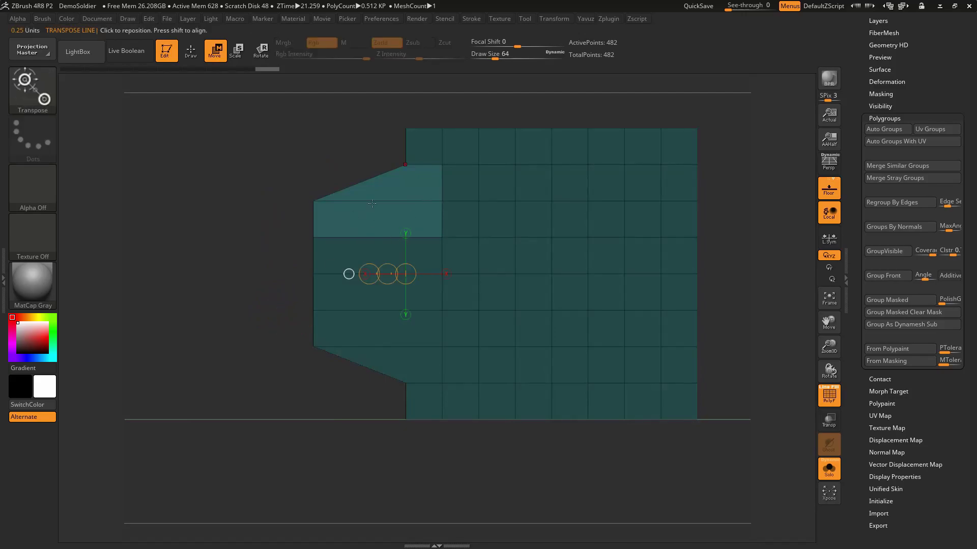
pyautogui.moveTo(313, 201)
pyautogui.mouseDown()
pyautogui.moveTo(266, 169)
pyautogui.moveTo(312, 144)
pyautogui.mouseUp()
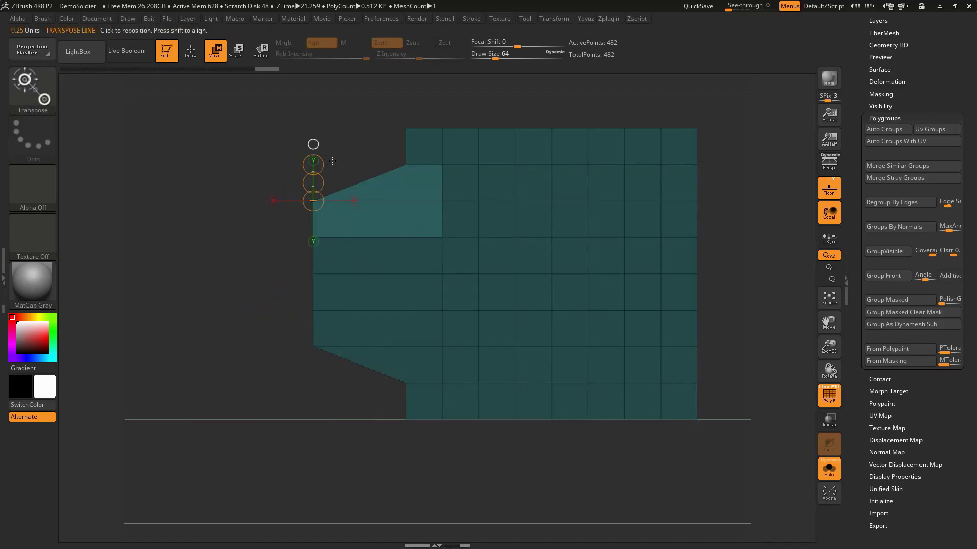
pyautogui.moveTo(313, 182); pyautogui.dragTo(313, 172)
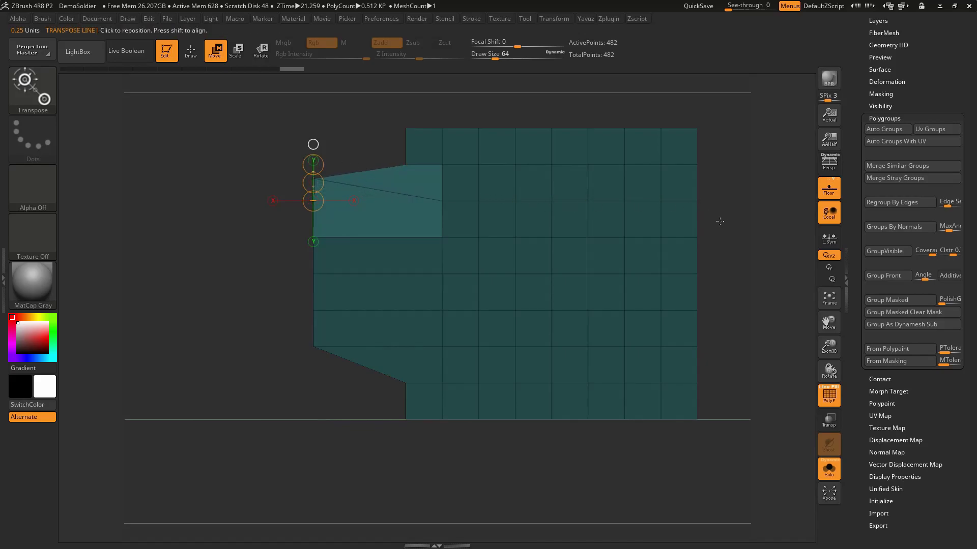
pyautogui.press('q')
# Step: Clear the mask, then mask all but three top cells and place the transpose line over them
pyautogui.moveTo(720, 221); pyautogui.dragTo(737, 232)
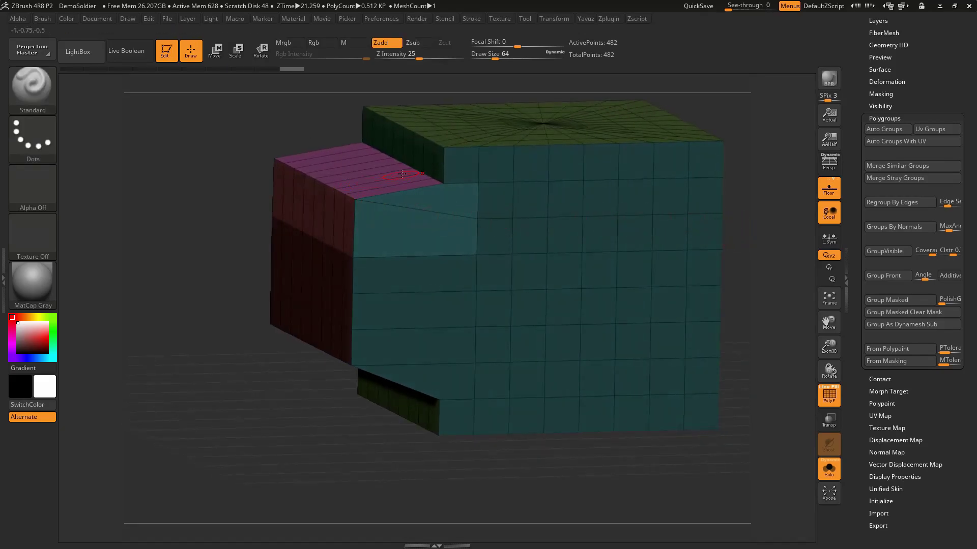
pyautogui.keyDown('shift'); pyautogui.moveTo(739, 190); pyautogui.dragTo(744, 259); pyautogui.keyUp('shift')
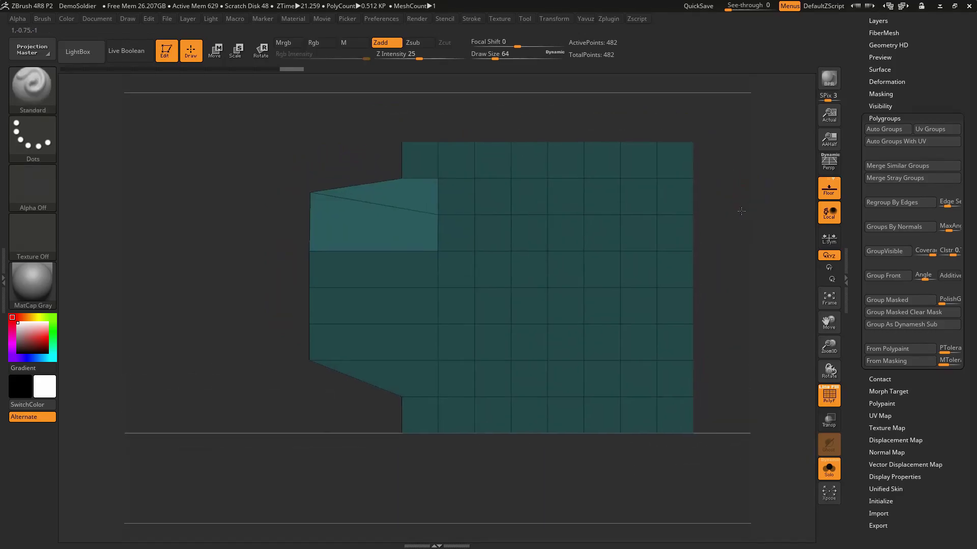
pyautogui.keyDown('ctrl'); pyautogui.moveTo(733, 153); pyautogui.dragTo(727, 150); pyautogui.keyUp('ctrl')
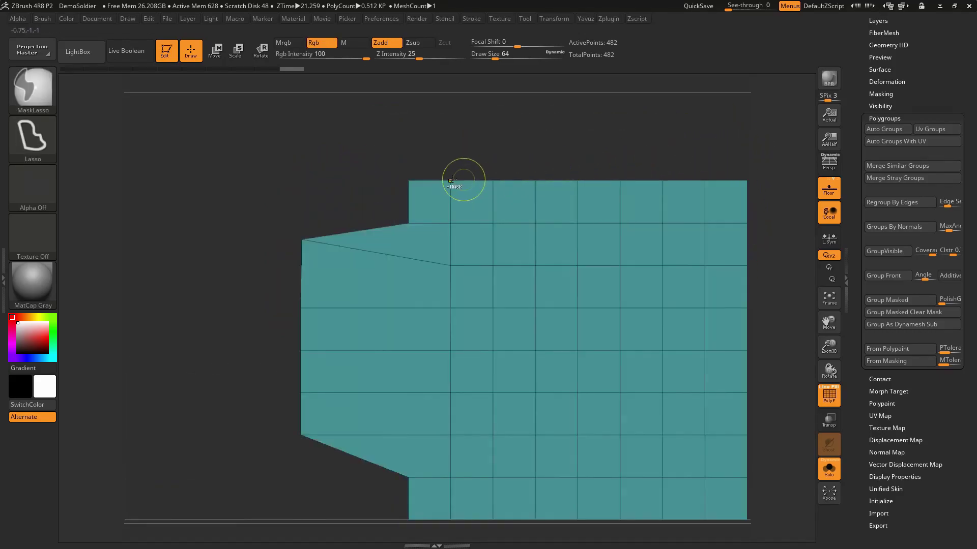
pyautogui.keyDown('ctrl'); pyautogui.moveTo(441, 187); pyautogui.dragTo(437, 189); pyautogui.keyUp('ctrl')
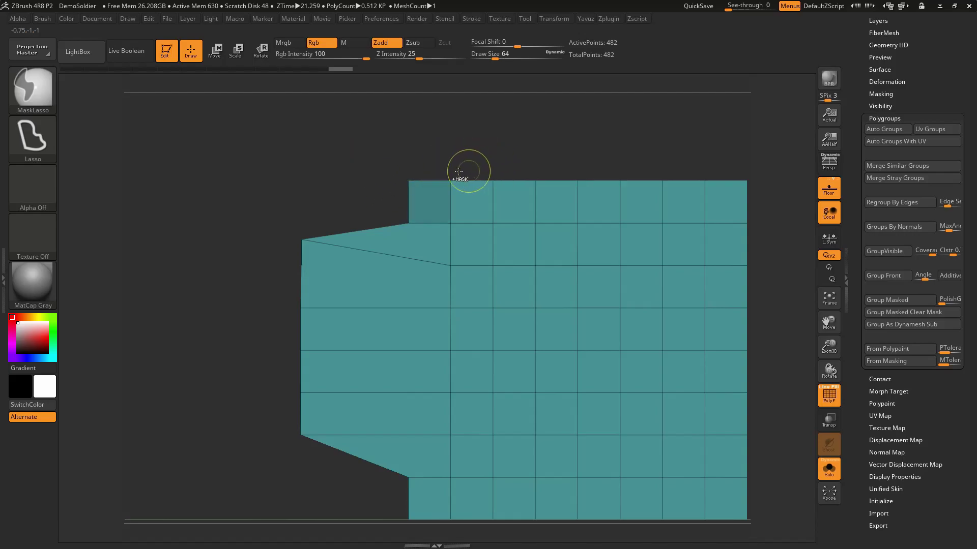
pyautogui.moveTo(367, 149)
pyautogui.keyDown('ctrl'); pyautogui.mouseDown()
pyautogui.moveTo(534, 196)
pyautogui.moveTo(346, 193)
pyautogui.mouseUp(); pyautogui.keyUp('ctrl')
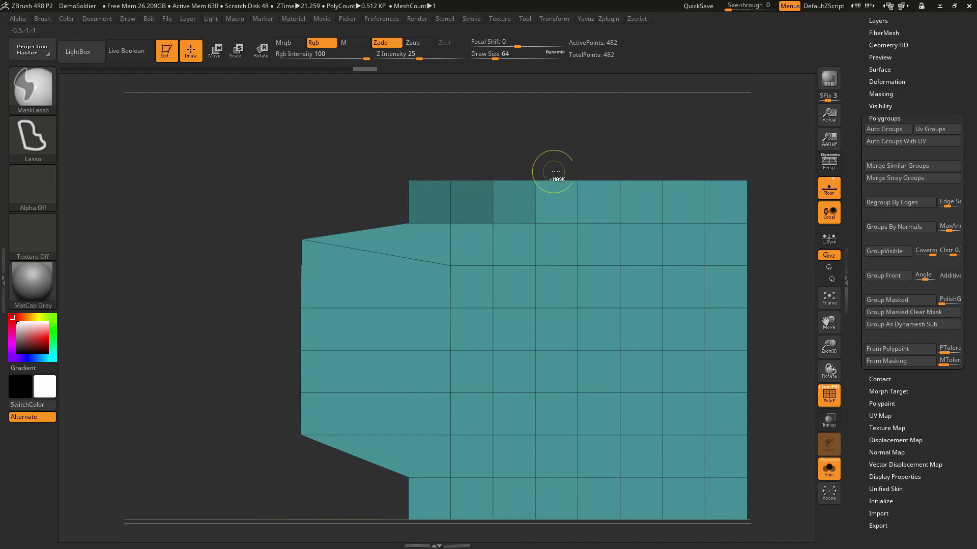
pyautogui.keyDown('ctrl'); pyautogui.click(599, 157); pyautogui.keyUp('ctrl')
pyautogui.press('w')
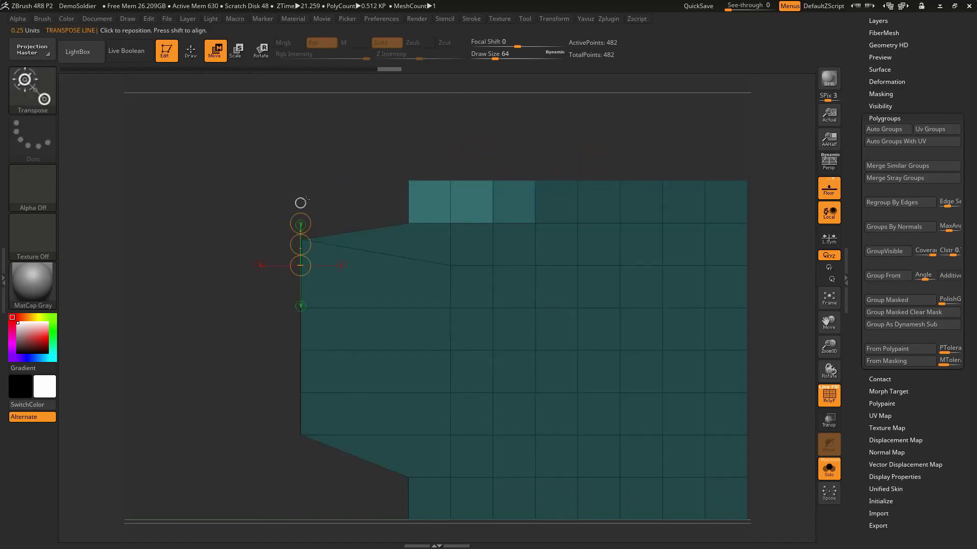
pyautogui.moveTo(457, 223)
pyautogui.mouseDown()
pyautogui.moveTo(457, 141)
pyautogui.moveTo(500, 182)
pyautogui.moveTo(493, 204)
pyautogui.mouseUp()
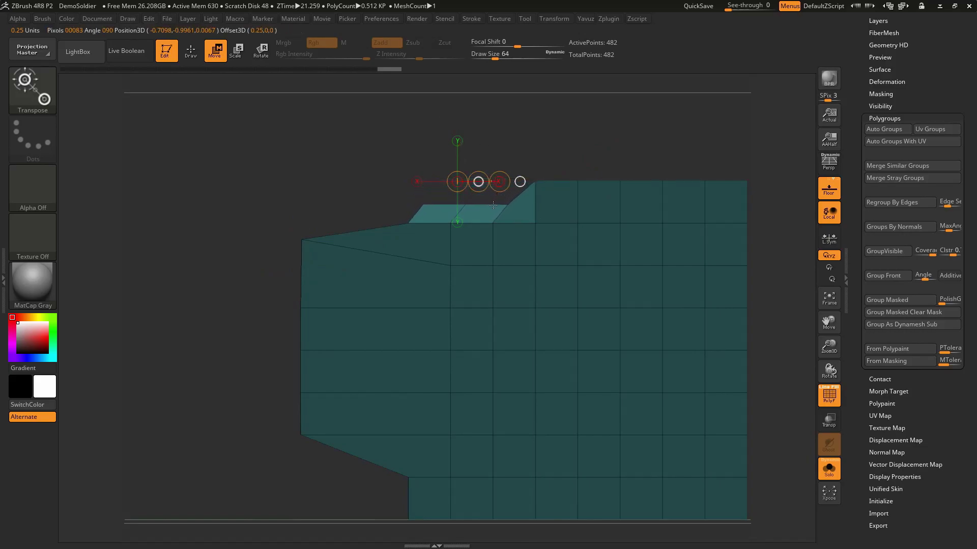
# Step: Tilt the three free top cells with Rotate, try Scale, then clear the mask and view the polygroups
pyautogui.press('r')
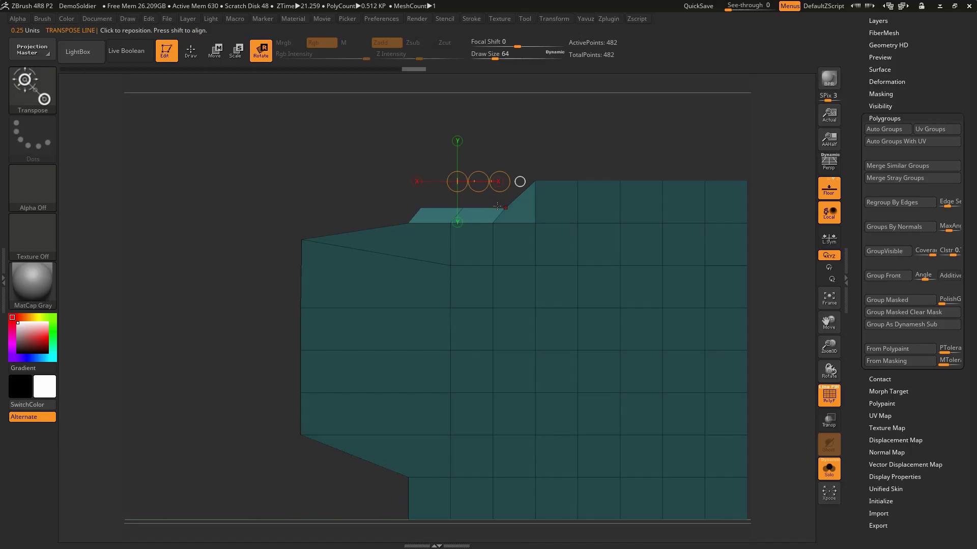
pyautogui.moveTo(500, 182); pyautogui.dragTo(476, 187)
pyautogui.press('w')
pyautogui.press('e')
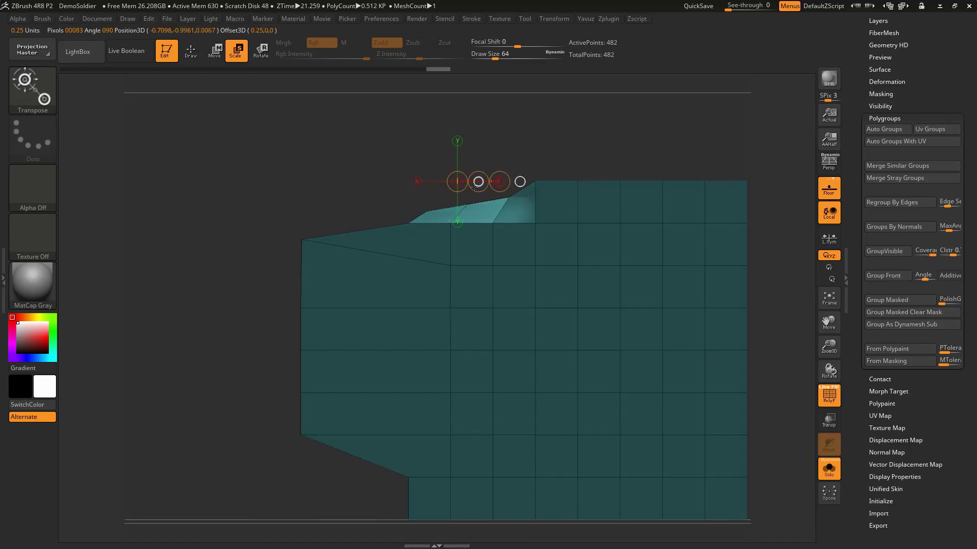
pyautogui.press('w')
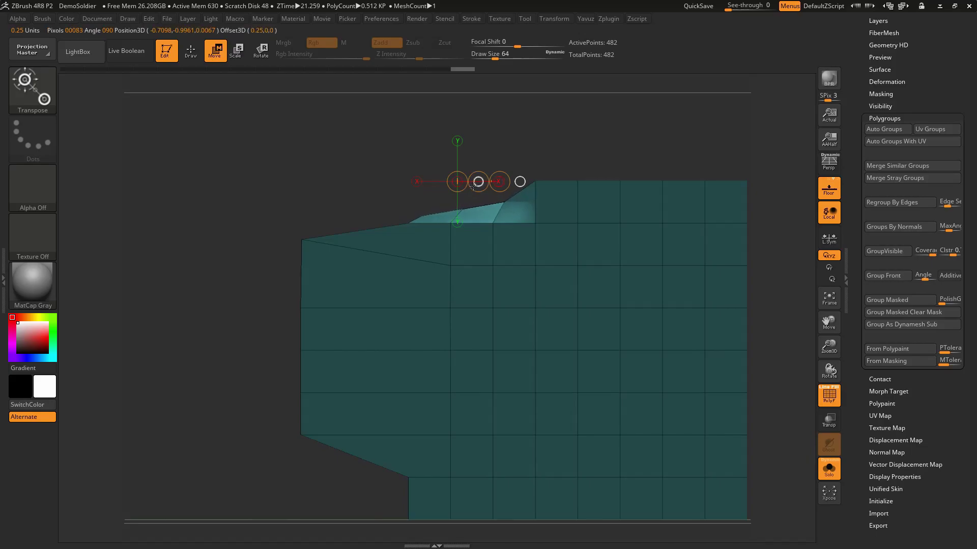
pyautogui.keyDown('ctrl'); pyautogui.click(598, 144); pyautogui.keyUp('ctrl')
pyautogui.press('q')
pyautogui.moveTo(603, 143)
pyautogui.mouseDown()
pyautogui.moveTo(613, 152)
pyautogui.moveTo(711, 132)
pyautogui.mouseUp()
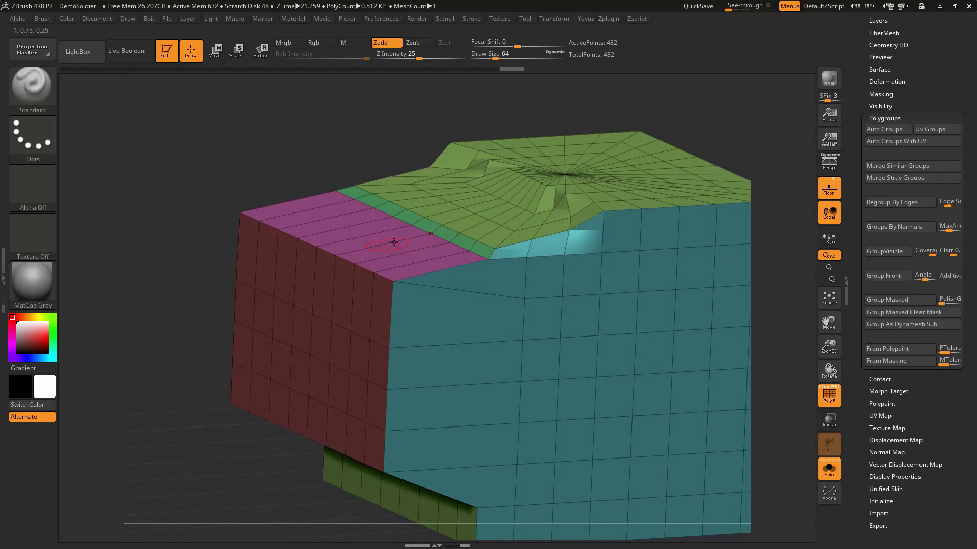
# Step: Regroup the mesh by normals, then again with MaxAngle lowered to about 30
pyautogui.moveTo(707, 129); pyautogui.dragTo(673, 120)
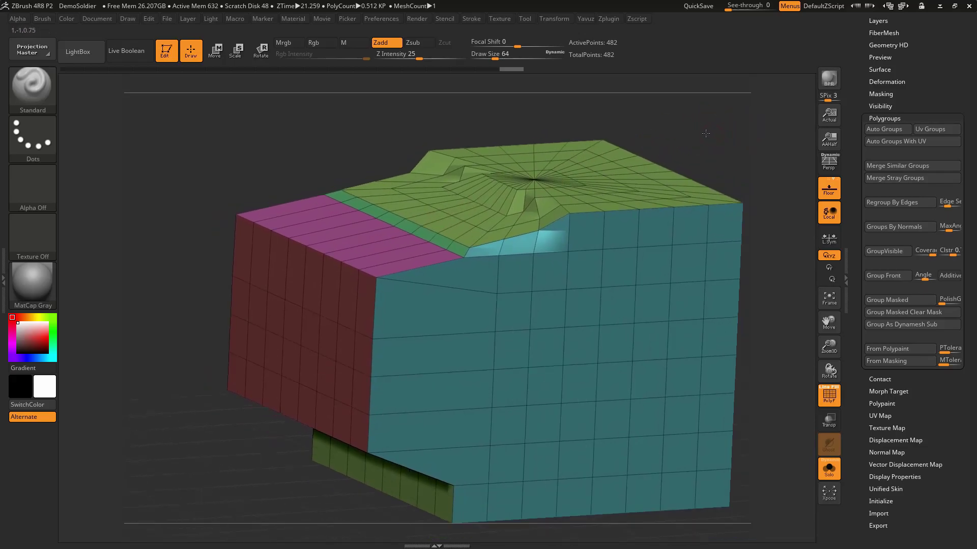
pyautogui.moveTo(711, 160)
pyautogui.mouseDown()
pyautogui.moveTo(720, 156)
pyautogui.moveTo(685, 212)
pyautogui.moveTo(704, 222)
pyautogui.mouseUp()
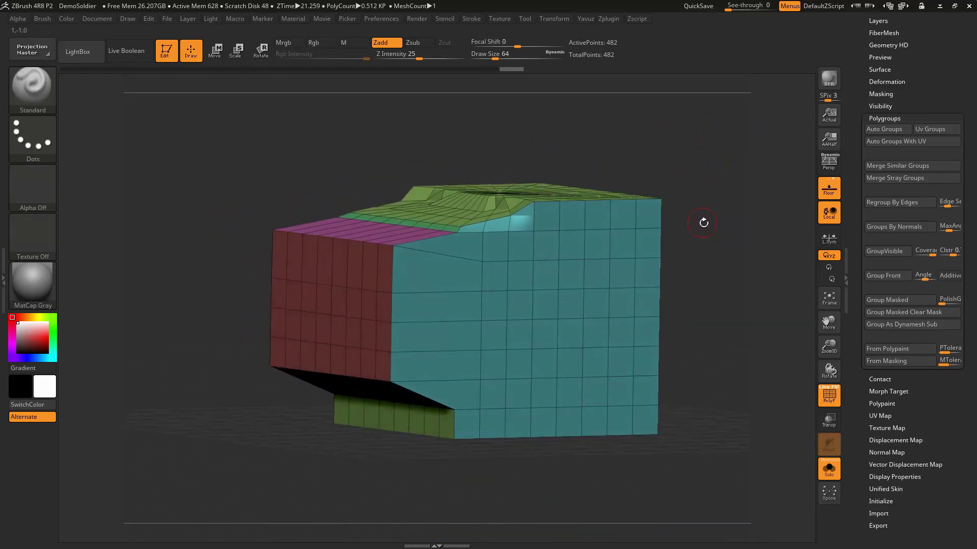
pyautogui.click(891, 233)
pyautogui.moveTo(720, 261)
pyautogui.mouseDown()
pyautogui.moveTo(722, 292)
pyautogui.moveTo(721, 277)
pyautogui.mouseUp()
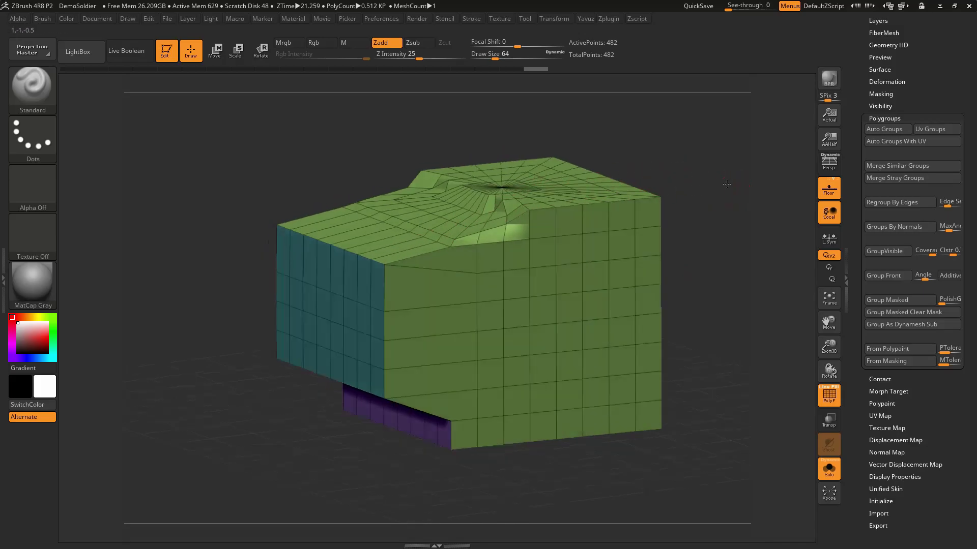
pyautogui.moveTo(725, 183)
pyautogui.keyDown('shift'); pyautogui.mouseDown()
pyautogui.moveTo(707, 199)
pyautogui.moveTo(703, 232)
pyautogui.moveTo(475, 253)
pyautogui.mouseUp(); pyautogui.keyUp('shift')
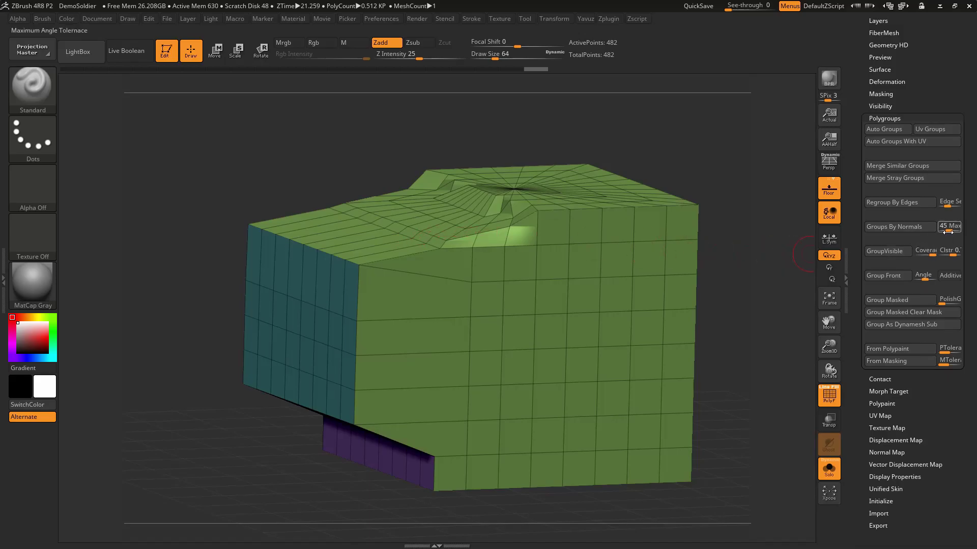
pyautogui.moveTo(948, 232); pyautogui.dragTo(947, 231)
pyautogui.click(896, 230)
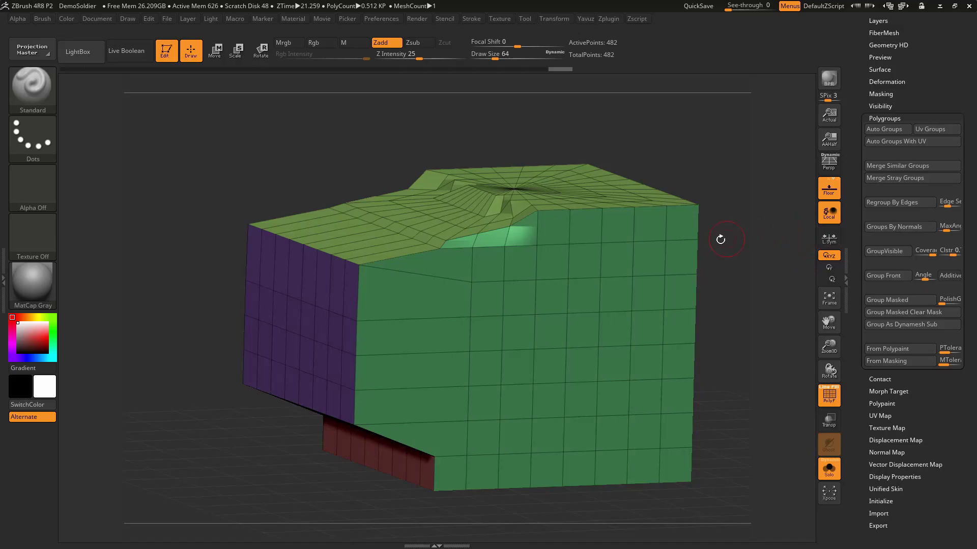
# Step: Regroup by normals at MaxAngle 15.833, then at 36.6, orbiting to compare
pyautogui.moveTo(675, 202); pyautogui.dragTo(696, 178)
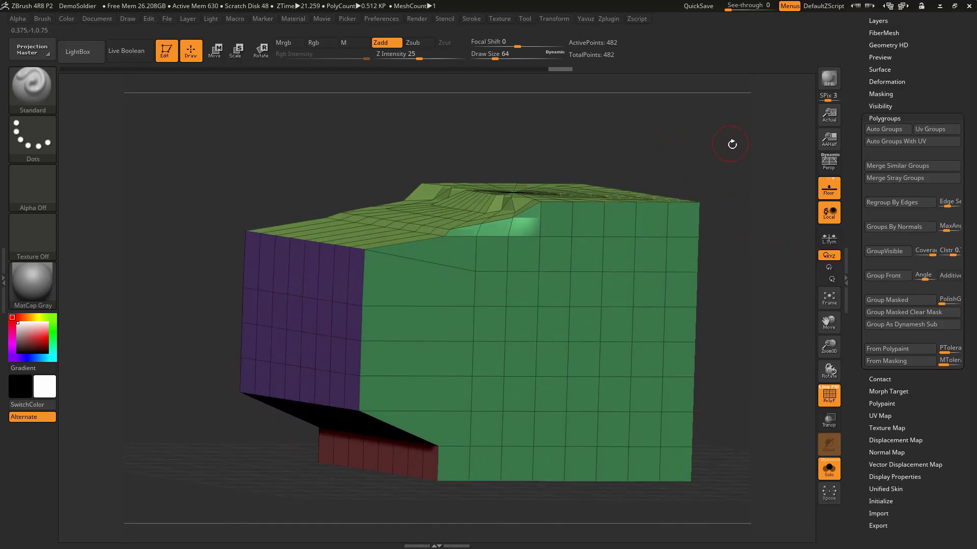
pyautogui.moveTo(732, 145)
pyautogui.mouseDown()
pyautogui.moveTo(733, 167)
pyautogui.moveTo(809, 178)
pyautogui.mouseUp()
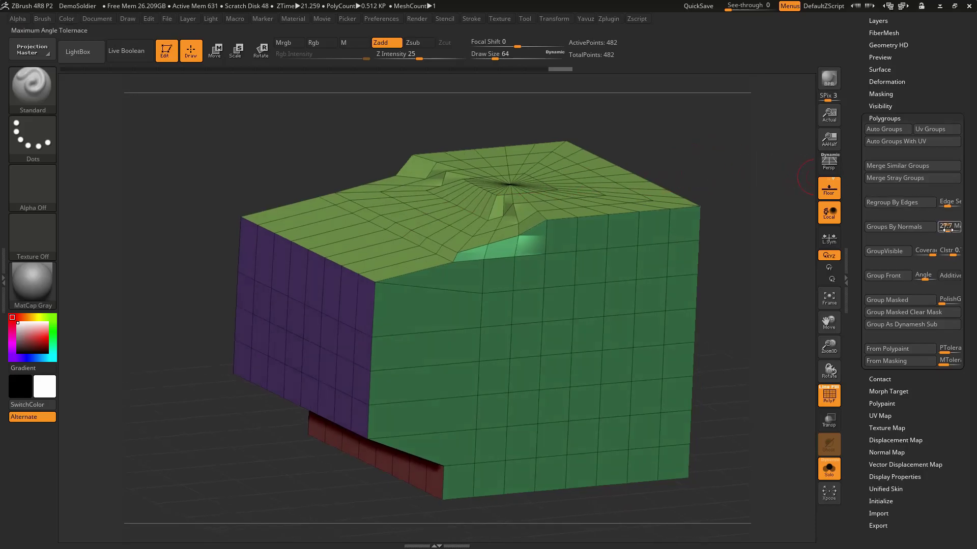
pyautogui.moveTo(946, 231); pyautogui.dragTo(944, 230)
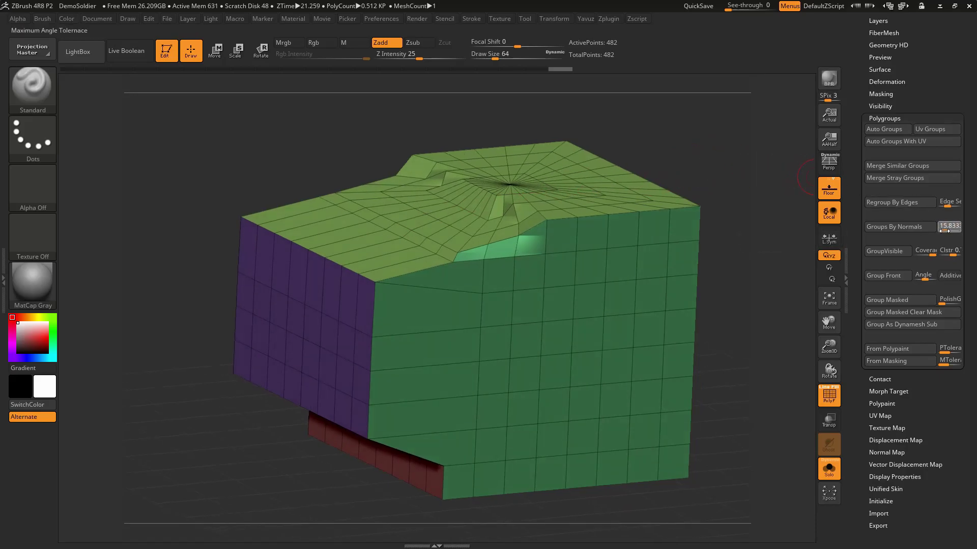
pyautogui.click(899, 229)
pyautogui.moveTo(775, 252)
pyautogui.mouseDown()
pyautogui.moveTo(745, 279)
pyautogui.moveTo(557, 261)
pyautogui.mouseUp()
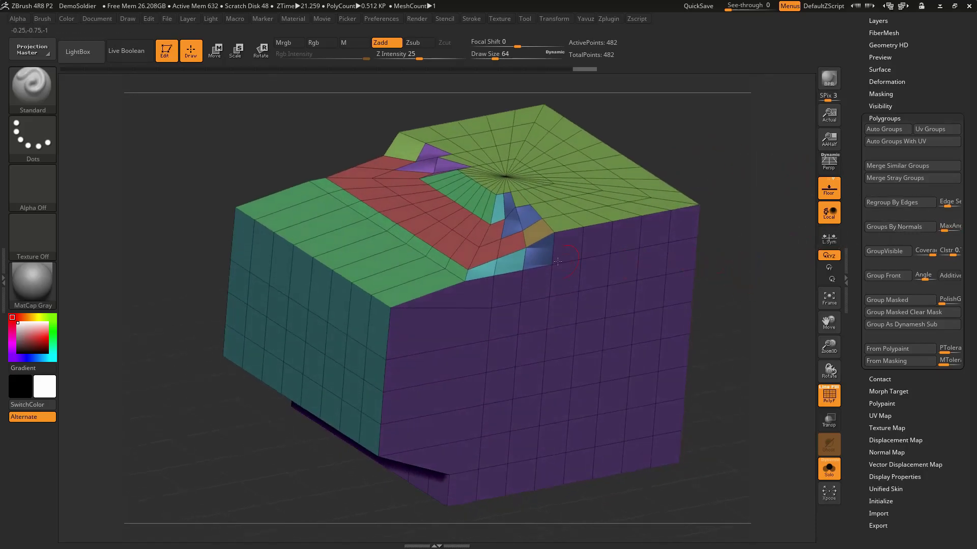
pyautogui.moveTo(943, 231); pyautogui.dragTo(947, 230)
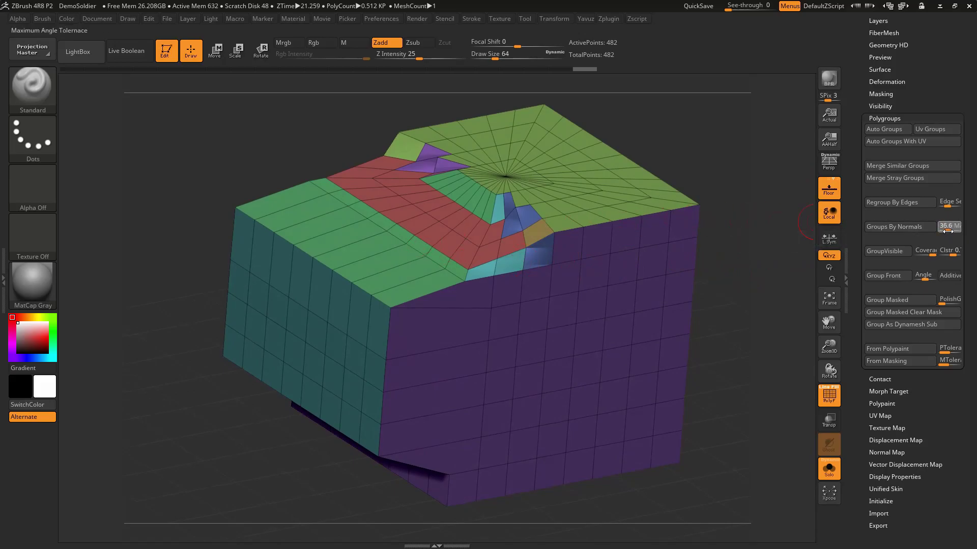
pyautogui.click(906, 233)
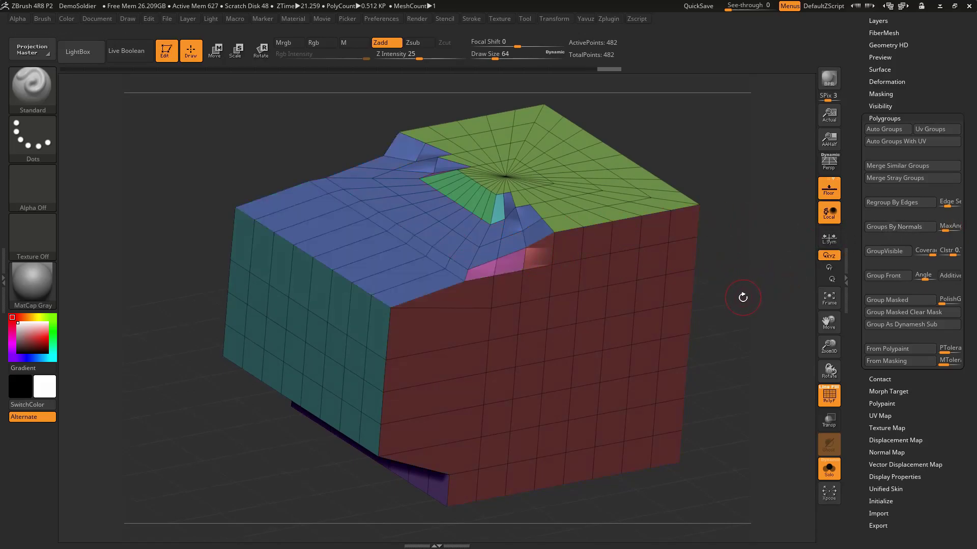
# Step: Drag the Undo History back to restore the original plain single-group cube
pyautogui.moveTo(742, 298)
pyautogui.keyDown('shift'); pyautogui.mouseDown()
pyautogui.moveTo(641, 262)
pyautogui.moveTo(737, 268)
pyautogui.moveTo(665, 264)
pyautogui.mouseUp(); pyautogui.keyUp('shift')
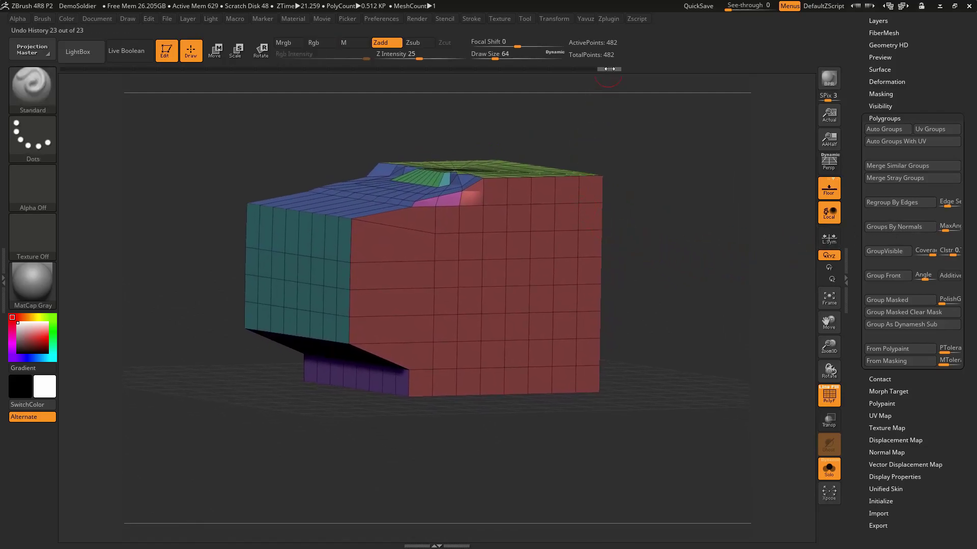
pyautogui.moveTo(609, 69)
pyautogui.mouseDown()
pyautogui.moveTo(347, 74)
pyautogui.moveTo(266, 62)
pyautogui.moveTo(79, 61)
pyautogui.mouseUp()
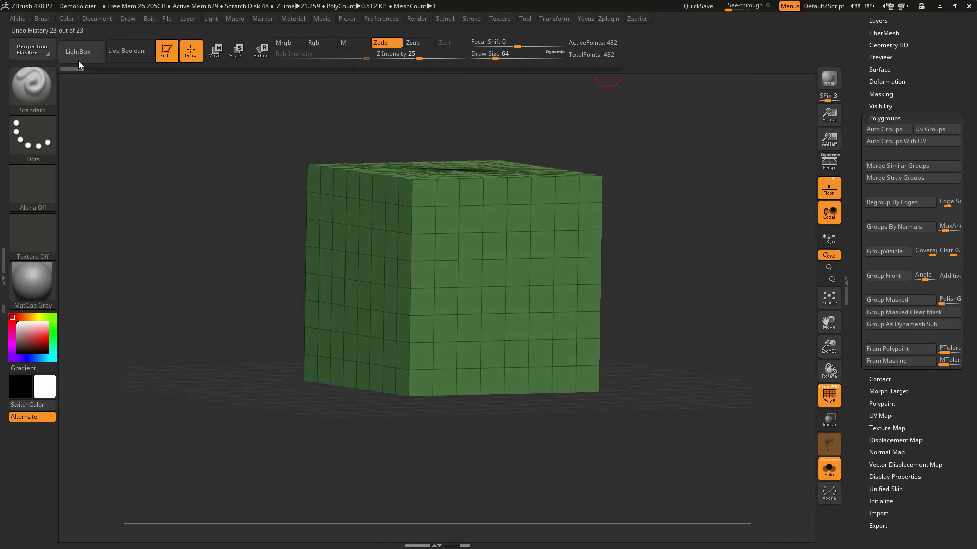
pyautogui.moveTo(666, 262)
pyautogui.mouseDown()
pyautogui.moveTo(595, 277)
pyautogui.moveTo(609, 330)
pyautogui.moveTo(635, 312)
pyautogui.moveTo(576, 279)
pyautogui.moveTo(577, 336)
pyautogui.moveTo(545, 302)
pyautogui.moveTo(496, 296)
pyautogui.mouseUp()
# Step: Duplicate the cube with the transpose line, placing the copy to its right
pyautogui.press('w')
pyautogui.moveTo(463, 232)
pyautogui.mouseDown()
pyautogui.moveTo(481, 221)
pyautogui.moveTo(361, 176)
pyautogui.mouseUp()
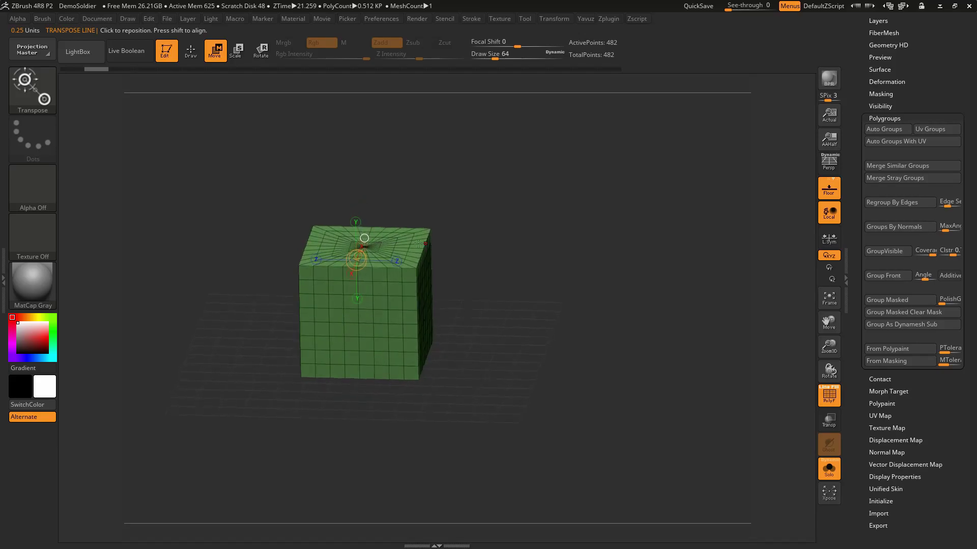
pyautogui.moveTo(325, 303); pyautogui.dragTo(399, 303)
pyautogui.keyDown('shift'); pyautogui.moveTo(458, 285); pyautogui.dragTo(500, 264); pyautogui.keyUp('shift')
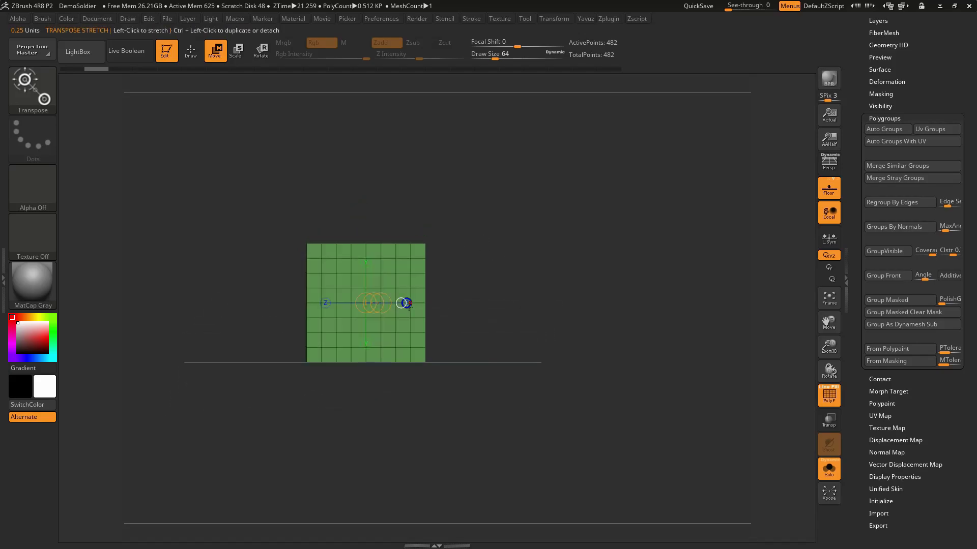
pyautogui.moveTo(487, 306)
pyautogui.keyDown('alt'); pyautogui.mouseDown()
pyautogui.moveTo(563, 312)
pyautogui.moveTo(521, 283)
pyautogui.mouseUp(); pyautogui.keyUp('alt')
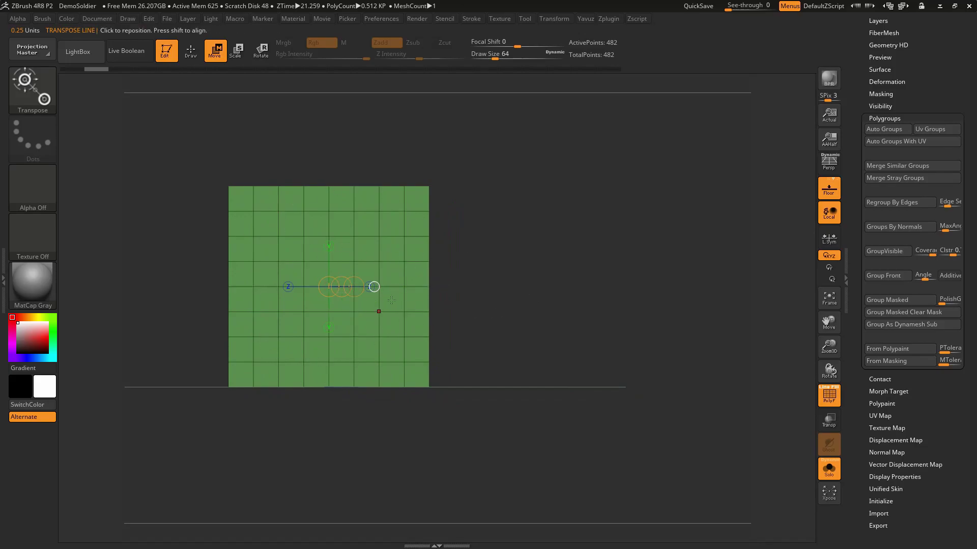
pyautogui.keyDown('ctrl'); pyautogui.moveTo(346, 283); pyautogui.dragTo(584, 291); pyautogui.keyUp('ctrl')
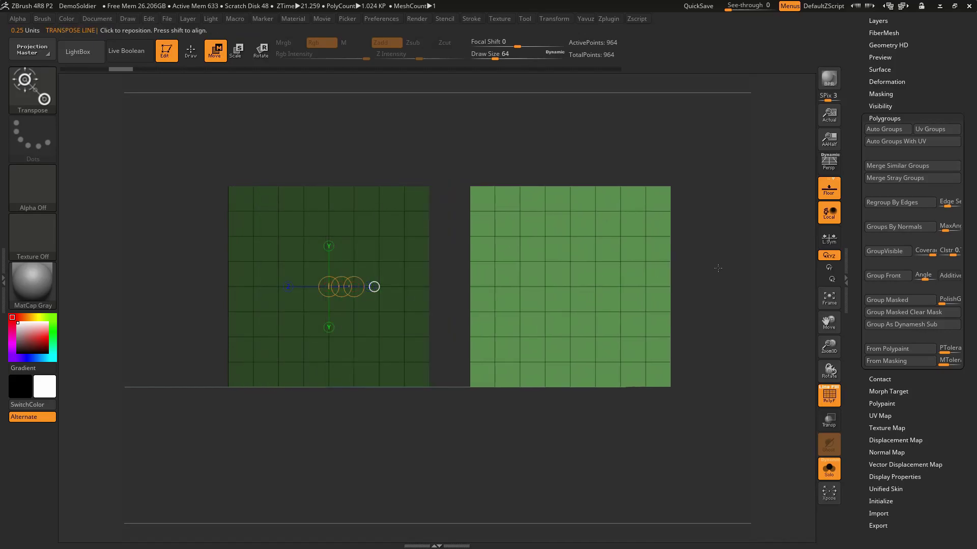
pyautogui.keyDown('alt'); pyautogui.moveTo(731, 265); pyautogui.dragTo(675, 260); pyautogui.keyUp('alt')
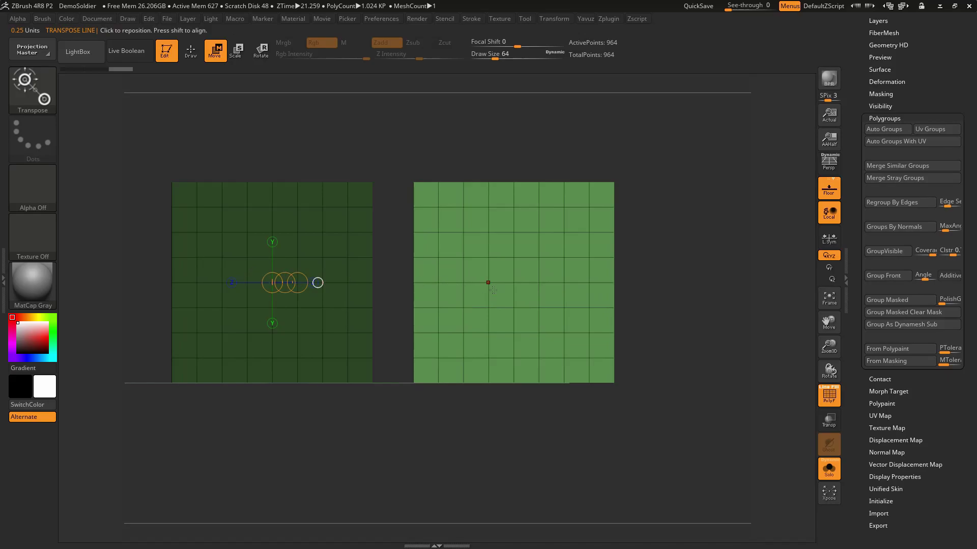
# Step: Duplicate the right cube upward onto its top, then clear the mask to show three cubes
pyautogui.keyDown('alt'); pyautogui.moveTo(676, 278); pyautogui.dragTo(653, 287); pyautogui.keyUp('alt')
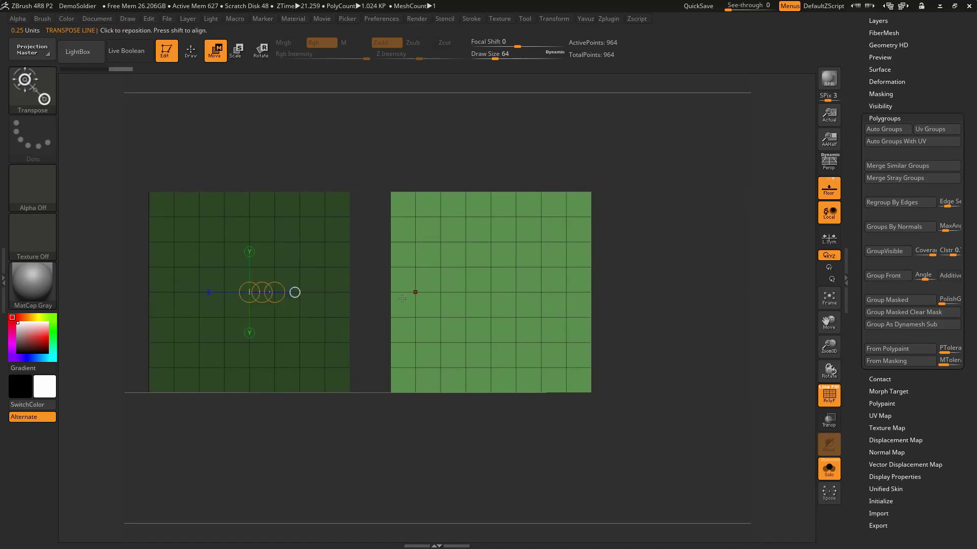
pyautogui.moveTo(295, 292); pyautogui.dragTo(535, 290)
pyautogui.keyDown('alt'); pyautogui.moveTo(669, 264); pyautogui.dragTo(650, 311); pyautogui.keyUp('alt')
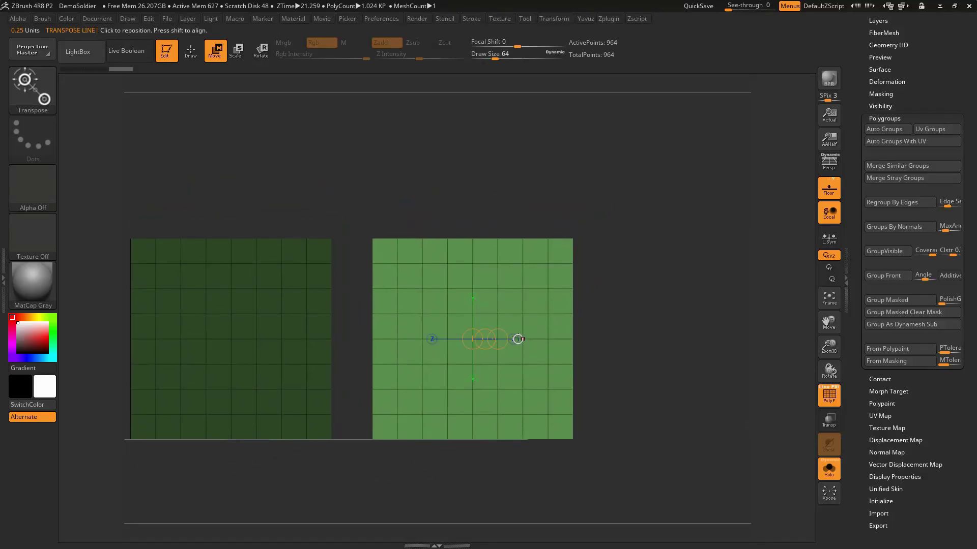
pyautogui.keyDown('alt'); pyautogui.moveTo(632, 294); pyautogui.dragTo(617, 320); pyautogui.keyUp('alt')
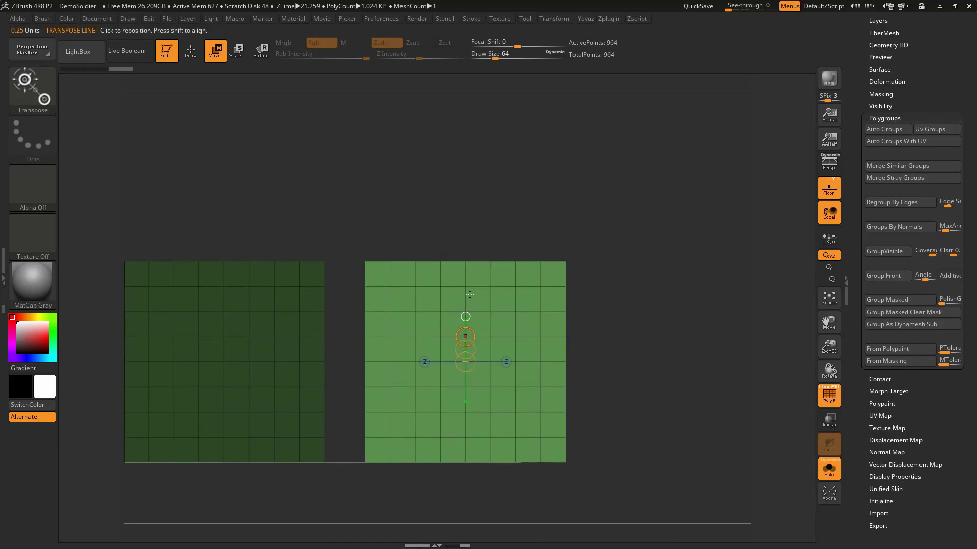
pyautogui.moveTo(621, 288)
pyautogui.keyDown('alt'); pyautogui.mouseDown()
pyautogui.moveTo(619, 253)
pyautogui.moveTo(615, 301)
pyautogui.moveTo(520, 263)
pyautogui.mouseUp(); pyautogui.keyUp('alt')
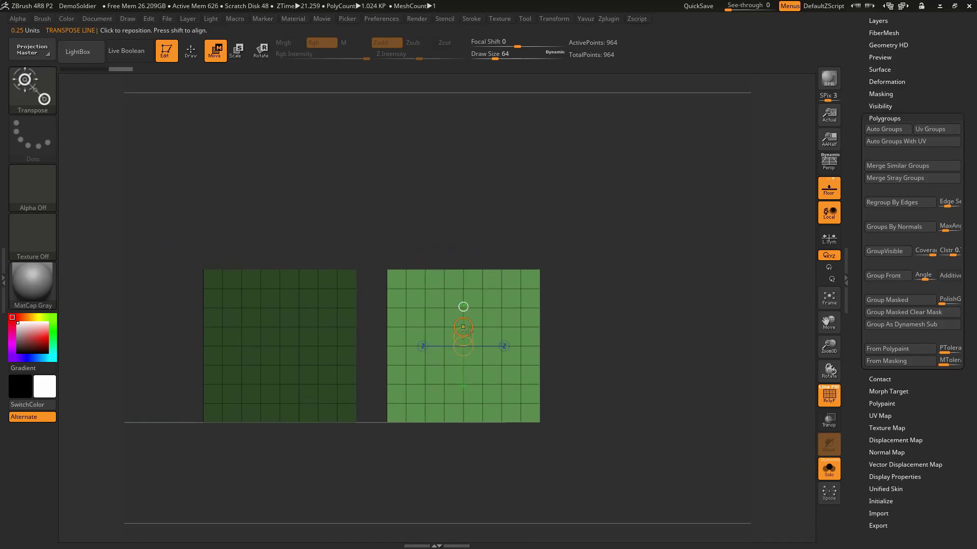
pyautogui.keyDown('ctrl'); pyautogui.moveTo(463, 327); pyautogui.dragTo(456, 164); pyautogui.keyUp('ctrl')
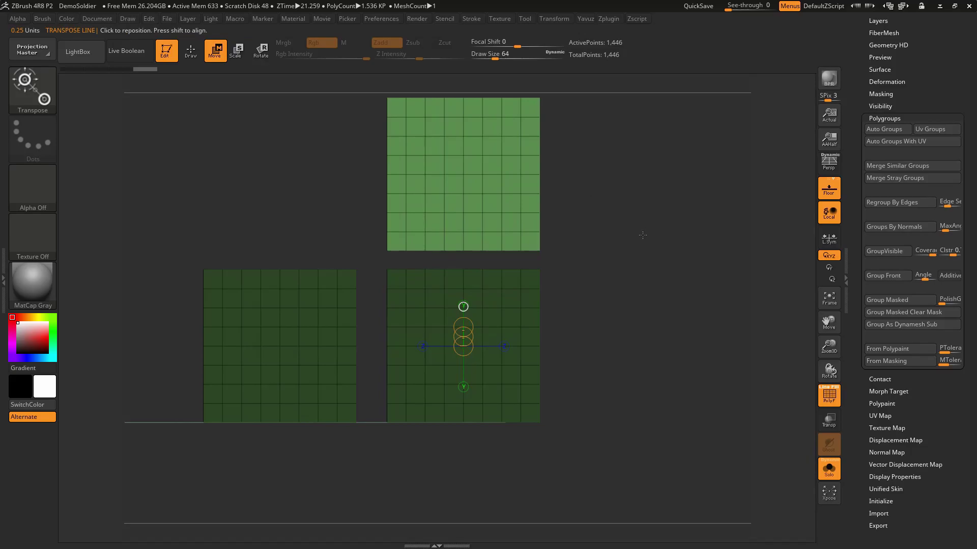
pyautogui.moveTo(630, 231)
pyautogui.keyDown('ctrl'); pyautogui.mouseDown()
pyautogui.moveTo(603, 220)
pyautogui.moveTo(612, 249)
pyautogui.moveTo(580, 265)
pyautogui.moveTo(601, 271)
pyautogui.mouseUp(); pyautogui.keyUp('ctrl')
pyautogui.press('q')
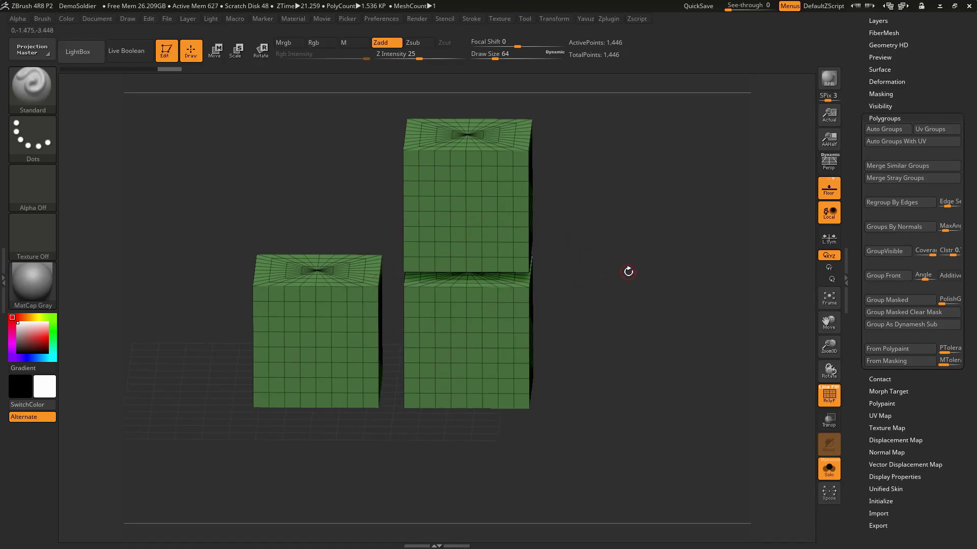
pyautogui.moveTo(561, 308)
pyautogui.mouseDown()
pyautogui.moveTo(603, 307)
pyautogui.moveTo(590, 288)
pyautogui.moveTo(604, 294)
pyautogui.mouseUp()
pyautogui.moveTo(612, 295); pyautogui.dragTo(606, 311)
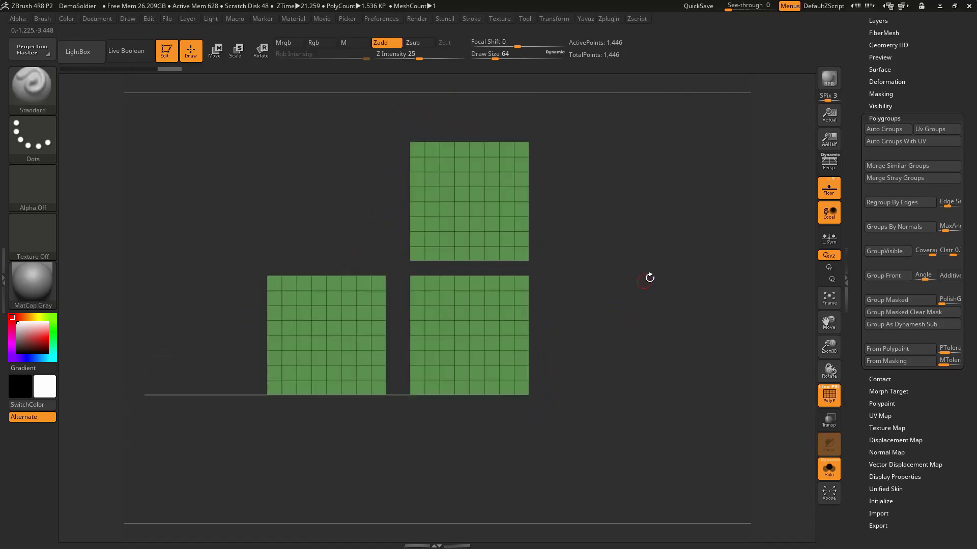
pyautogui.moveTo(650, 277)
pyautogui.mouseDown()
pyautogui.moveTo(623, 269)
pyautogui.moveTo(618, 289)
pyautogui.moveTo(632, 277)
pyautogui.mouseUp()
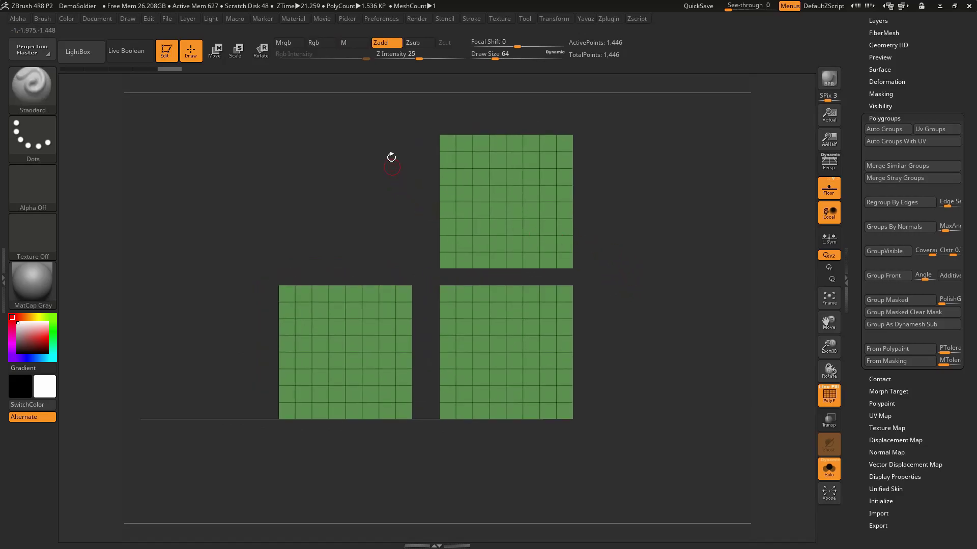
pyautogui.press('ctrl')
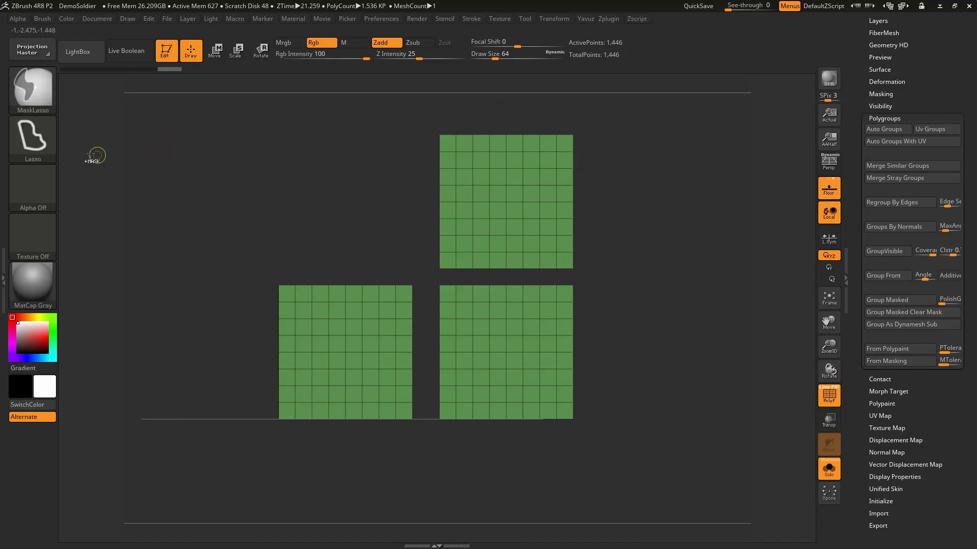
pyautogui.click(33, 137)
pyautogui.click(46, 102)
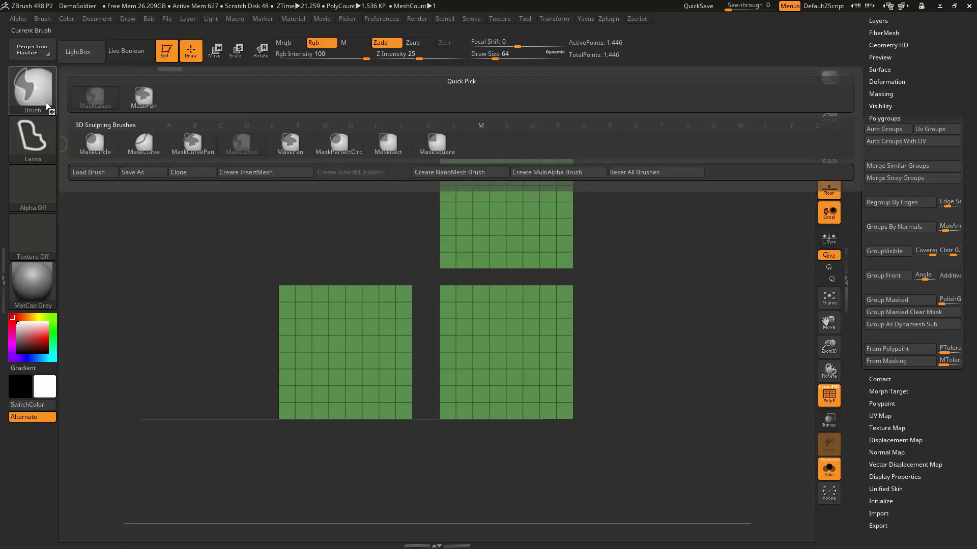
pyautogui.click(139, 102)
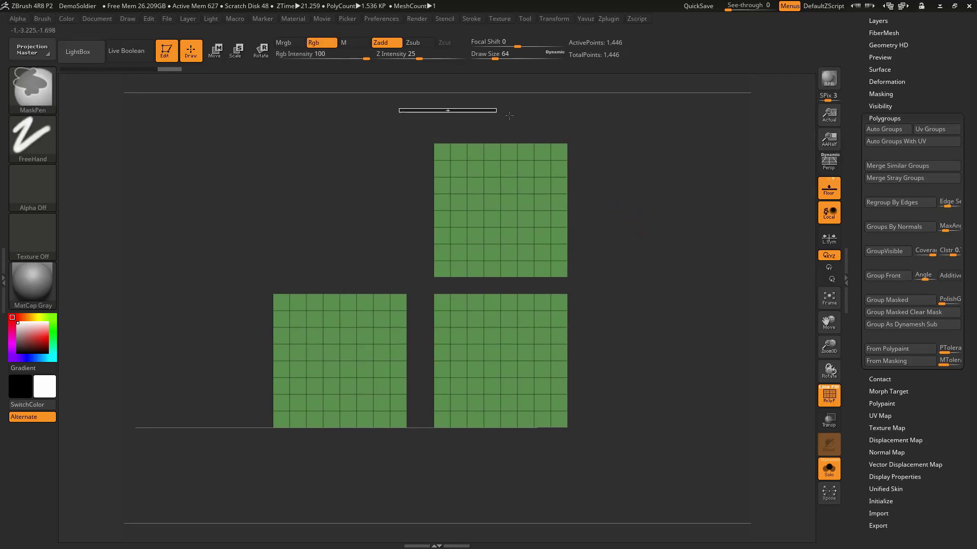
pyautogui.keyDown('ctrl'); pyautogui.moveTo(509, 115); pyautogui.dragTo(633, 296); pyautogui.keyUp('ctrl')
pyautogui.keyDown('ctrl'); pyautogui.moveTo(423, 285); pyautogui.dragTo(604, 457); pyautogui.keyUp('ctrl')
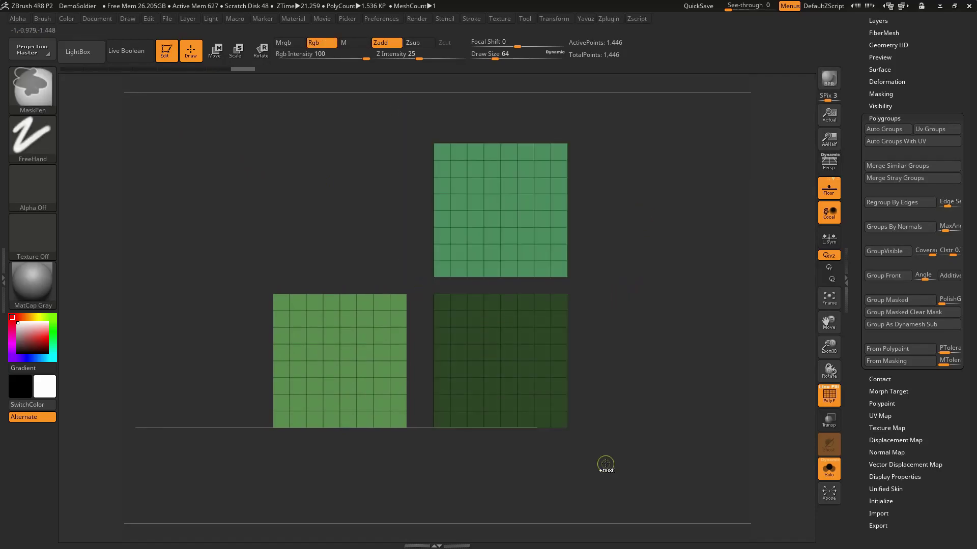
pyautogui.hotkey('ctrl', 'w')
pyautogui.keyDown('ctrl'); pyautogui.moveTo(230, 255); pyautogui.dragTo(439, 448); pyautogui.keyUp('ctrl')
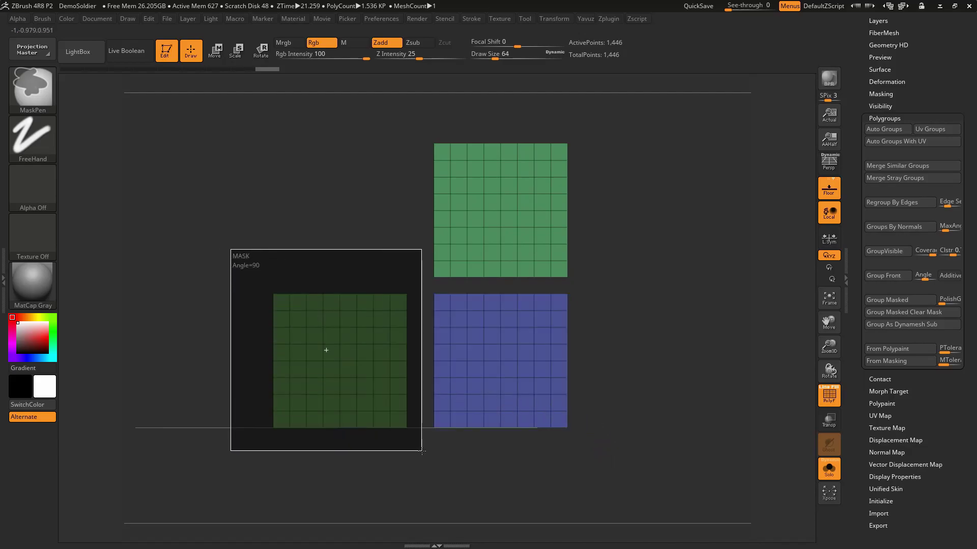
pyautogui.hotkey('ctrl', 'w')
pyautogui.moveTo(644, 311)
pyautogui.mouseDown()
pyautogui.moveTo(630, 322)
pyautogui.moveTo(645, 322)
pyautogui.moveTo(636, 304)
pyautogui.mouseUp()
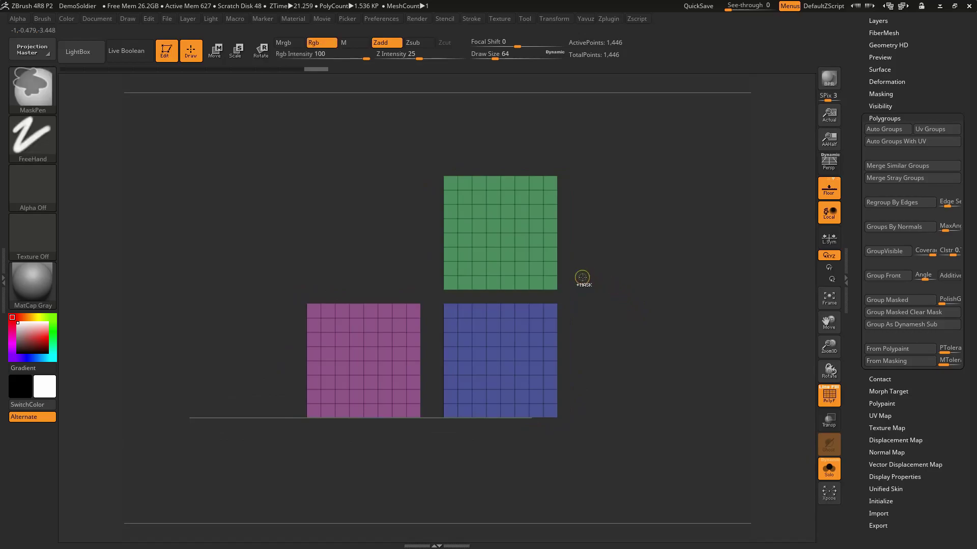
pyautogui.hotkey('ctrl', 'z')
pyautogui.hotkey('ctrl', 'z')
pyautogui.hotkey('ctrl', 'z')
pyautogui.hotkey('ctrl', 'z')
pyautogui.hotkey('ctrl', 'z')
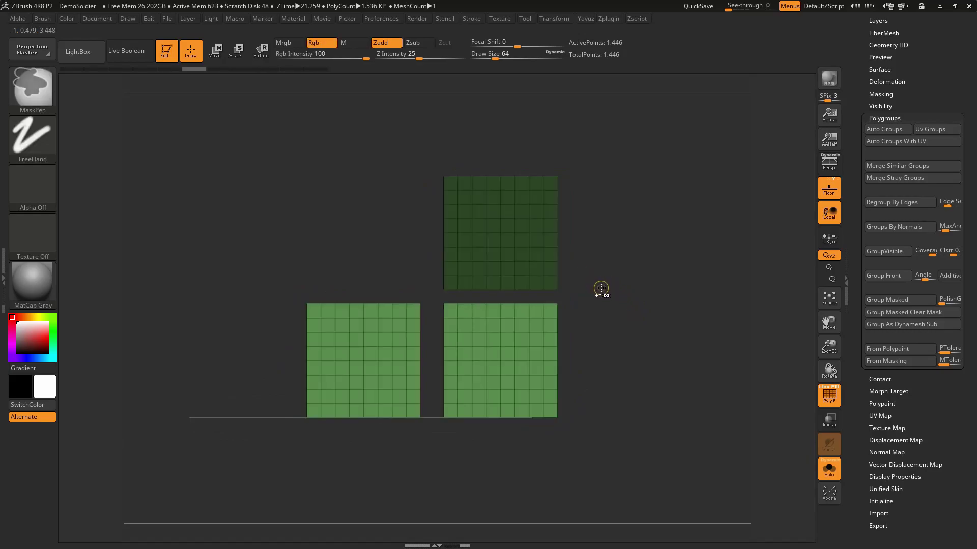
pyautogui.hotkey('ctrl', 'z')
pyautogui.moveTo(599, 286); pyautogui.dragTo(621, 299)
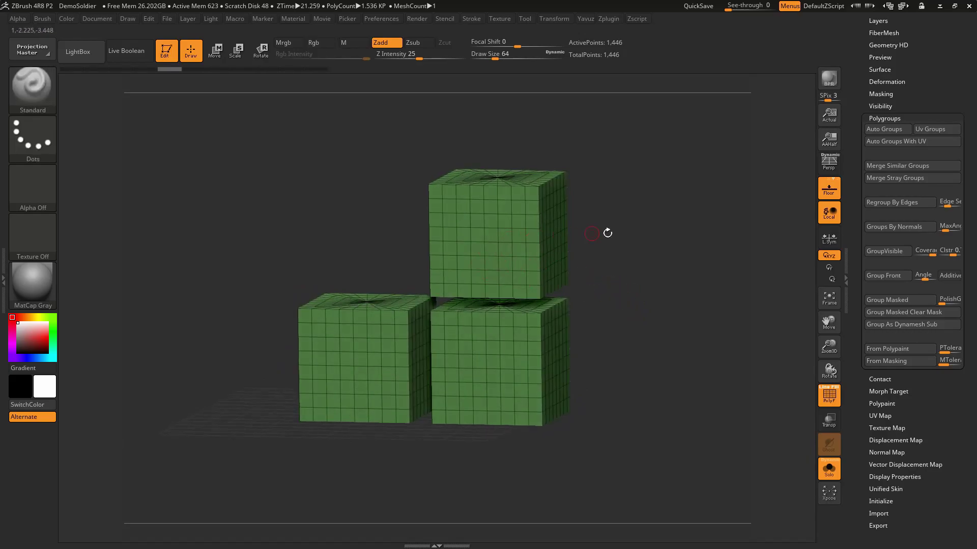
# Step: Apply Auto Groups so the cubes turn blue, magenta and green, then orbit to inspect them
pyautogui.moveTo(607, 233); pyautogui.dragTo(625, 256)
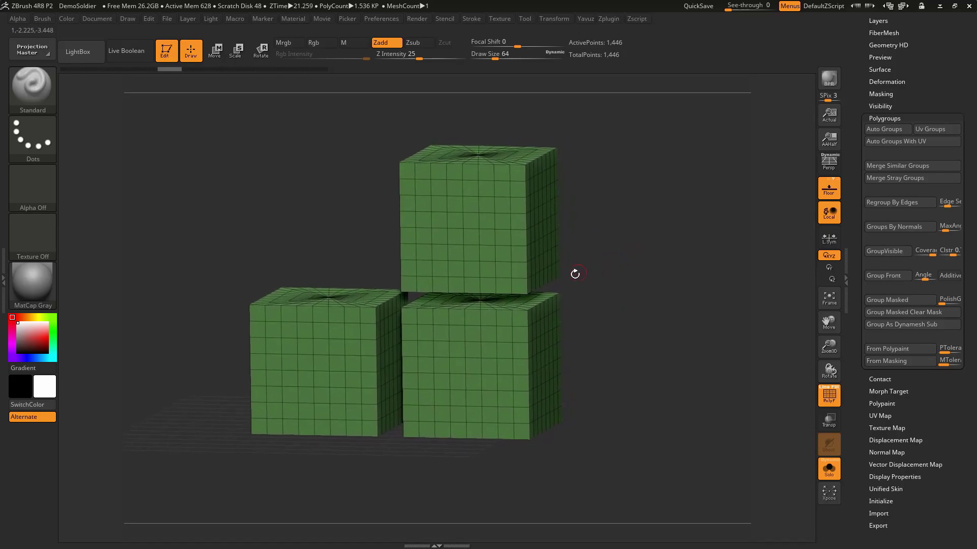
pyautogui.keyDown('shift'); pyautogui.moveTo(595, 277); pyautogui.dragTo(618, 275); pyautogui.keyUp('shift')
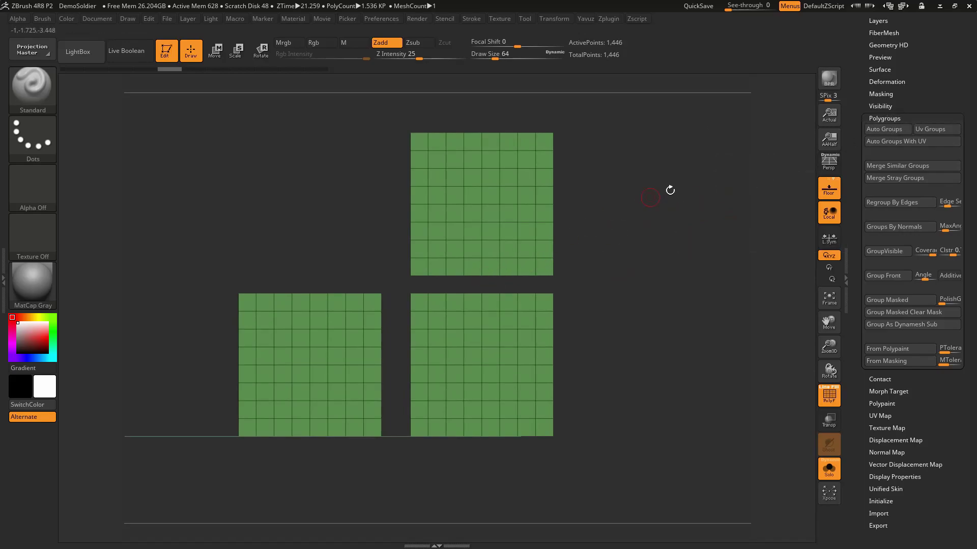
pyautogui.moveTo(630, 198); pyautogui.dragTo(634, 204)
pyautogui.click(888, 141)
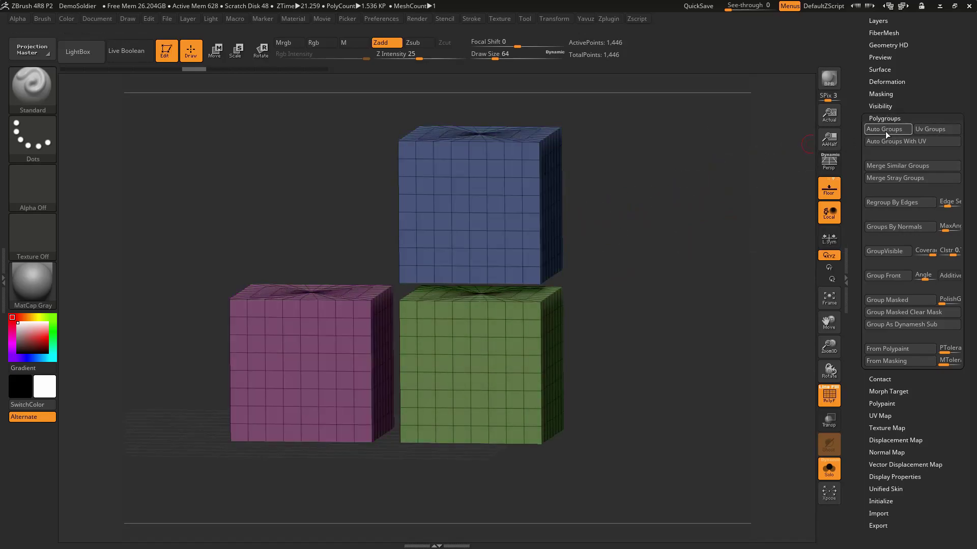
pyautogui.moveTo(659, 257)
pyautogui.mouseDown()
pyautogui.moveTo(655, 297)
pyautogui.moveTo(639, 289)
pyautogui.moveTo(636, 299)
pyautogui.mouseUp()
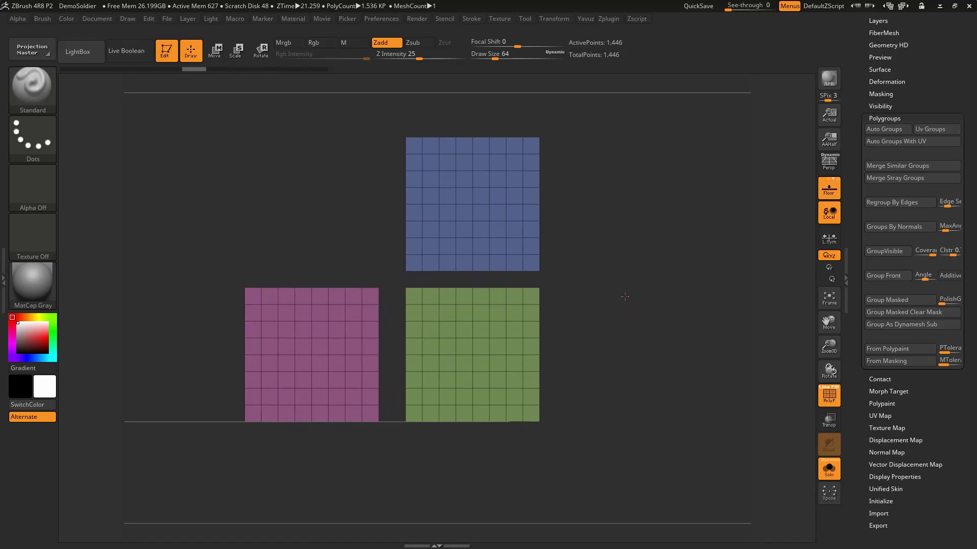
pyautogui.moveTo(636, 297); pyautogui.dragTo(808, 291)
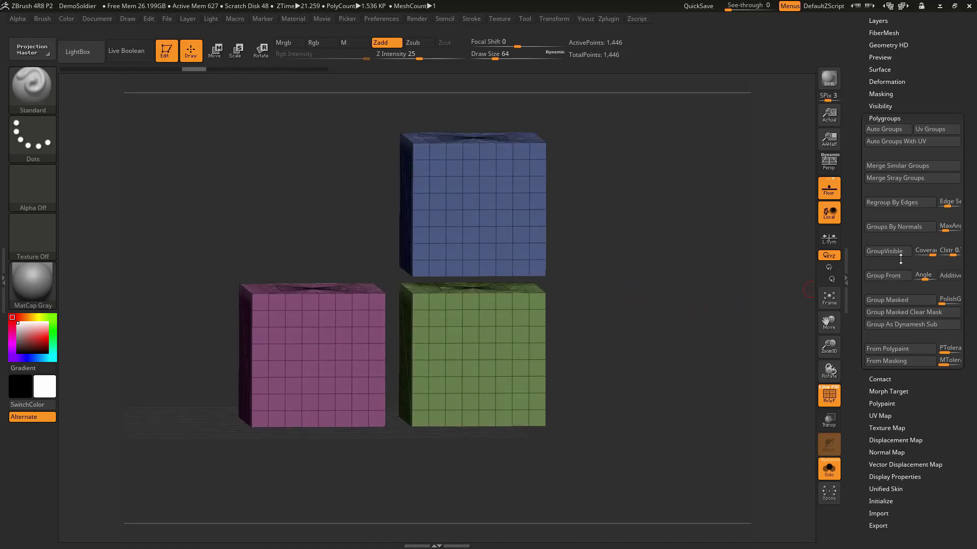
pyautogui.moveTo(654, 273)
pyautogui.keyDown('alt'); pyautogui.mouseDown()
pyautogui.moveTo(643, 302)
pyautogui.moveTo(611, 299)
pyautogui.moveTo(625, 304)
pyautogui.moveTo(535, 148)
pyautogui.mouseUp(); pyautogui.keyUp('alt')
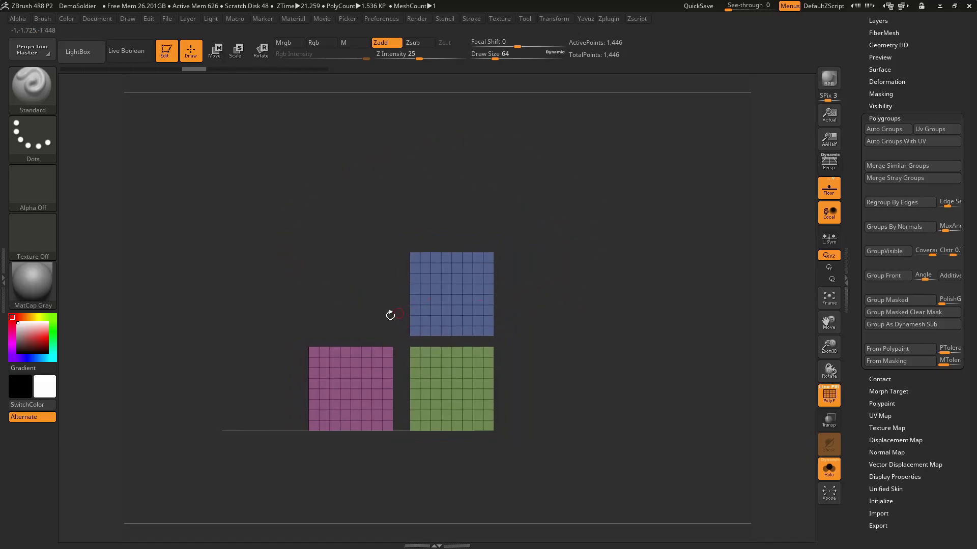
pyautogui.moveTo(498, 245)
pyautogui.mouseDown()
pyautogui.moveTo(541, 284)
pyautogui.moveTo(569, 288)
pyautogui.moveTo(561, 287)
pyautogui.mouseUp()
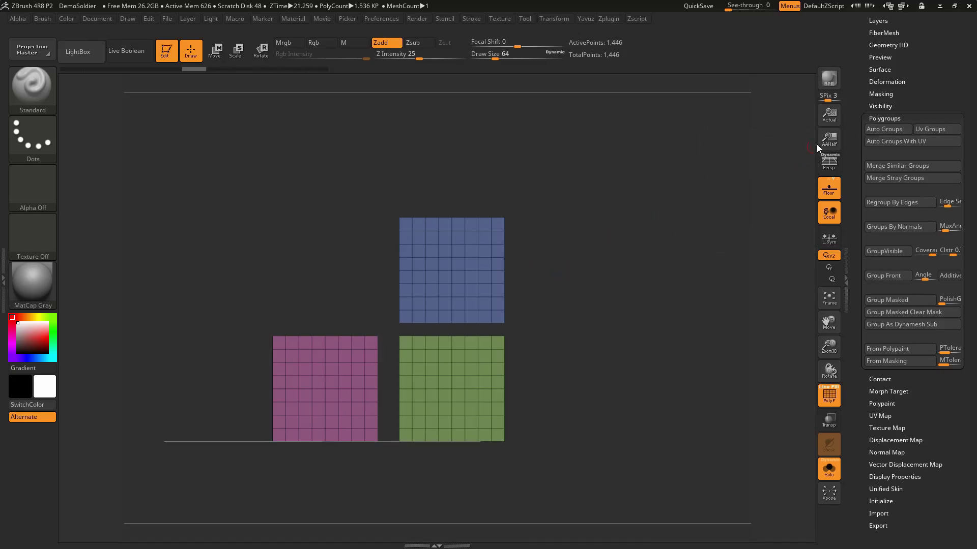
pyautogui.keyDown('shift'); pyautogui.moveTo(710, 189); pyautogui.dragTo(581, 272); pyautogui.keyUp('shift')
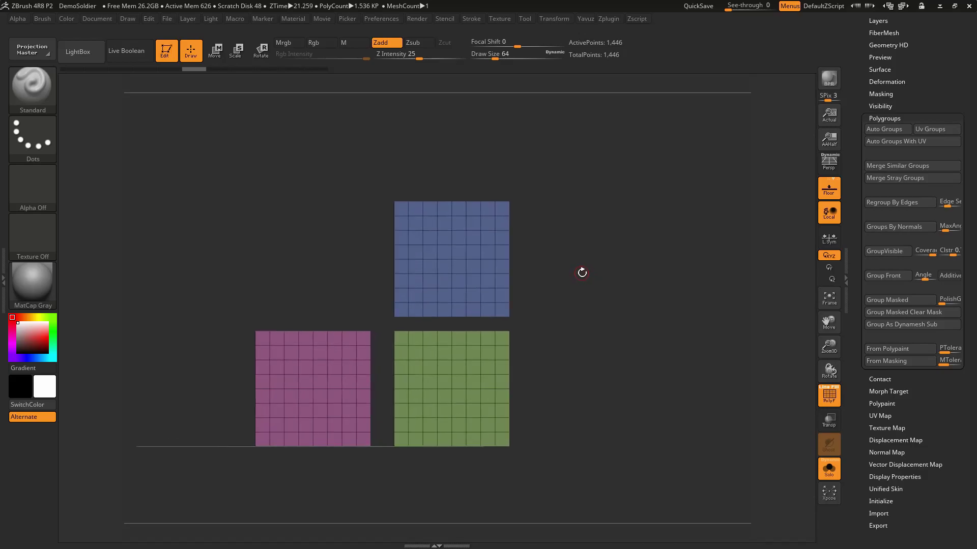
# Step: Isolate the blue cube, move it up and right with the transpose line, then unhide the others
pyautogui.hotkey('ctrl', 'shift')
pyautogui.keyDown('ctrl'); pyautogui.keyDown('shift'); pyautogui.click(508, 291); pyautogui.keyUp('shift'); pyautogui.keyUp('ctrl')
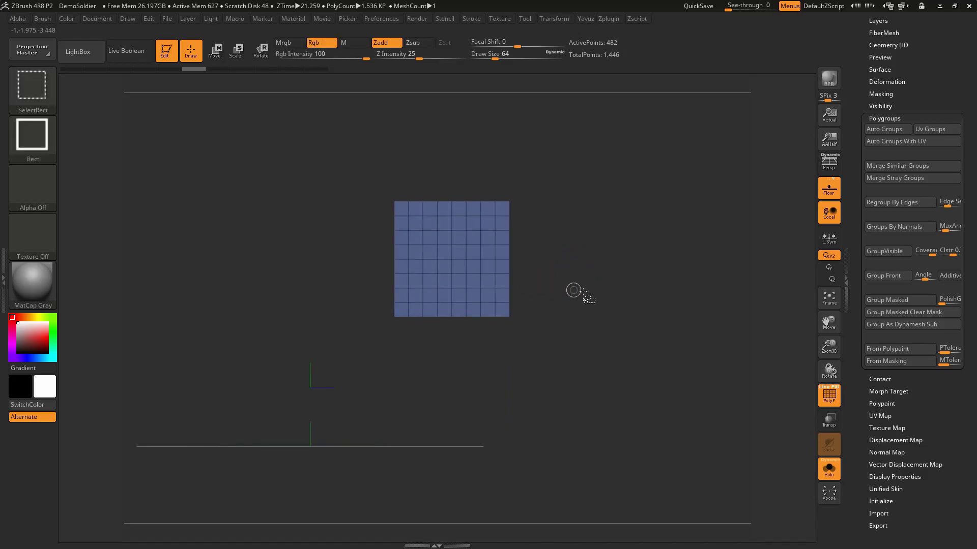
pyautogui.press('w')
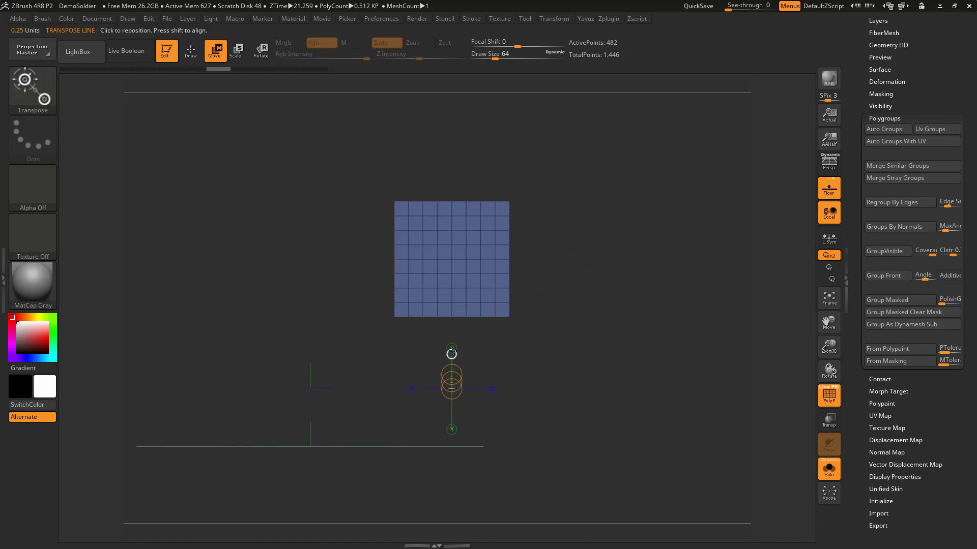
pyautogui.click(465, 306)
pyautogui.moveTo(465, 259); pyautogui.dragTo(481, 270)
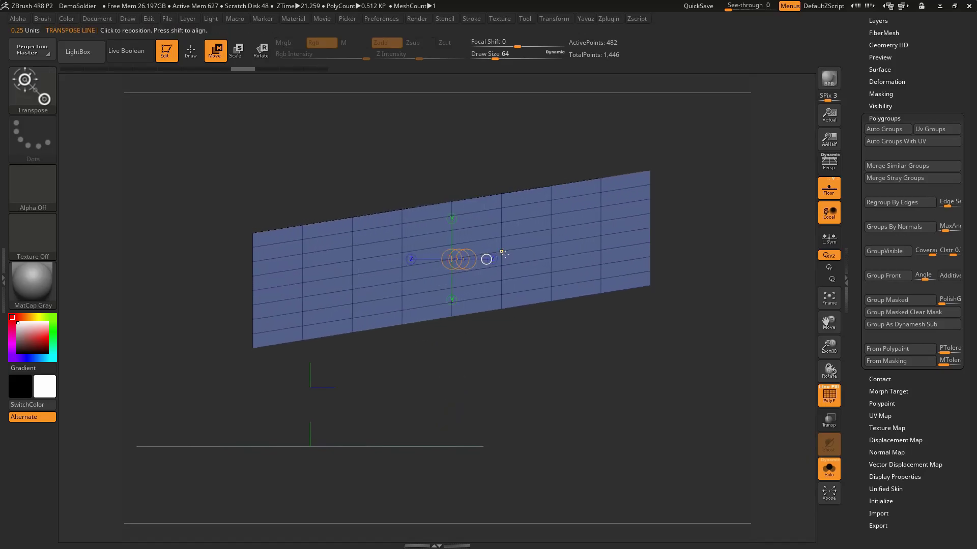
pyautogui.hotkey('ctrl', 'z')
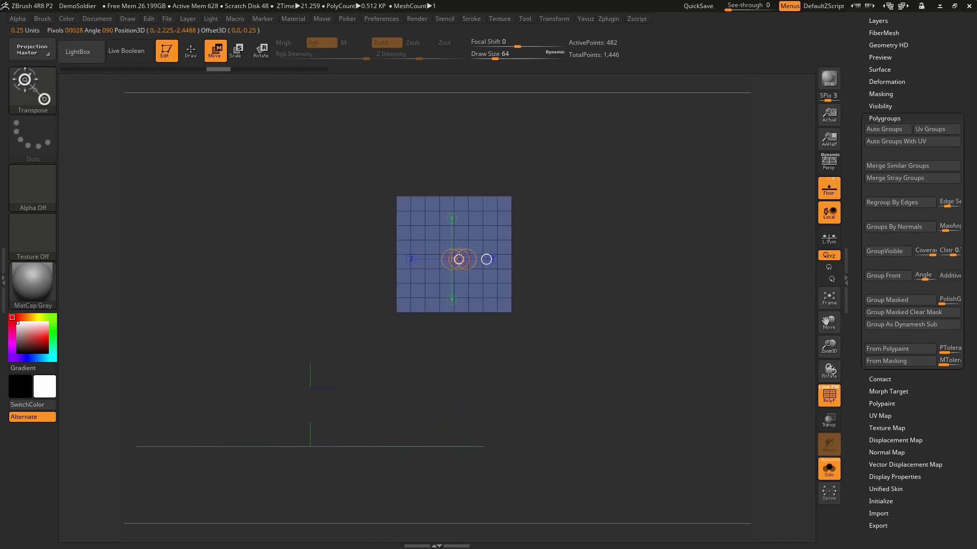
pyautogui.moveTo(465, 259); pyautogui.dragTo(552, 204)
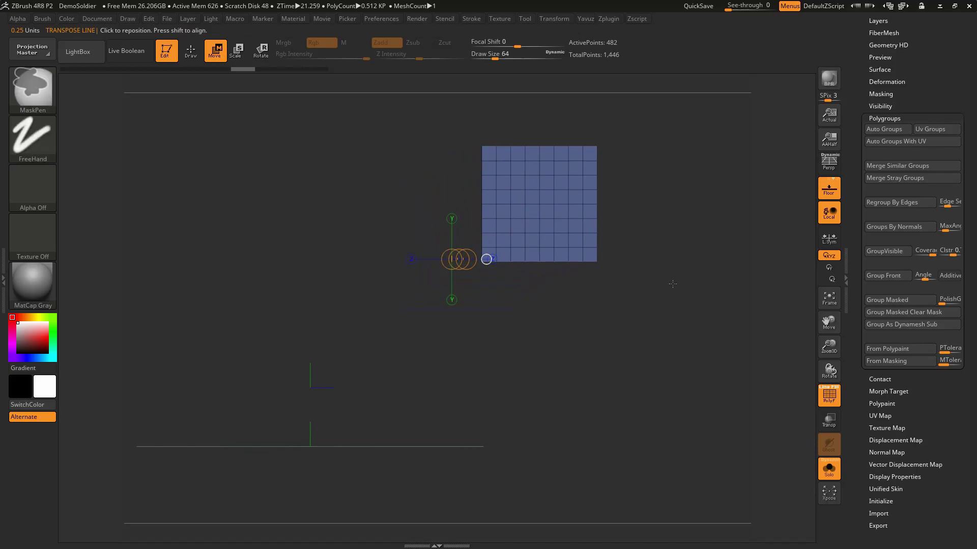
pyautogui.press('q')
pyautogui.moveTo(664, 301)
pyautogui.mouseDown()
pyautogui.moveTo(643, 290)
pyautogui.moveTo(610, 324)
pyautogui.moveTo(621, 339)
pyautogui.moveTo(680, 318)
pyautogui.moveTo(621, 342)
pyautogui.moveTo(639, 301)
pyautogui.moveTo(604, 332)
pyautogui.moveTo(612, 350)
pyautogui.moveTo(600, 356)
pyautogui.mouseUp()
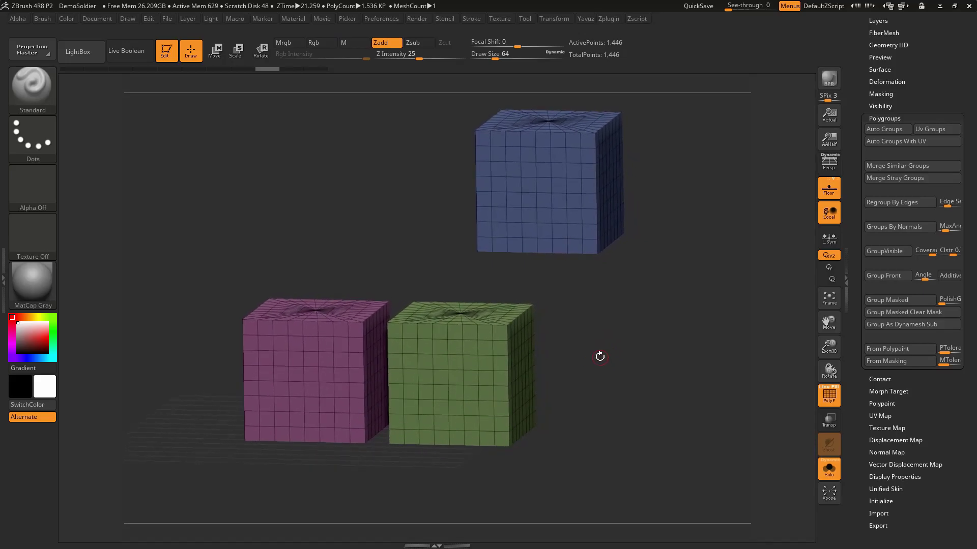
pyautogui.moveTo(648, 314); pyautogui.dragTo(642, 336)
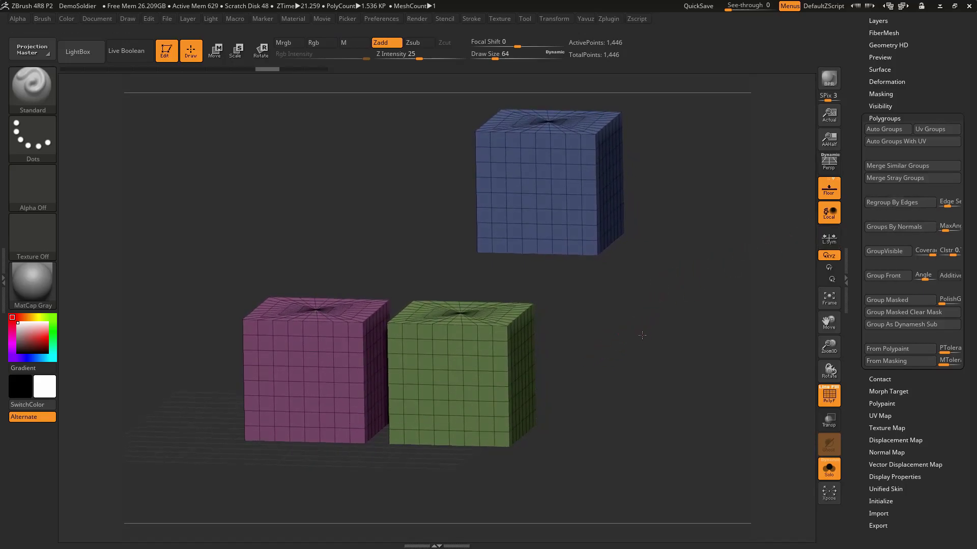